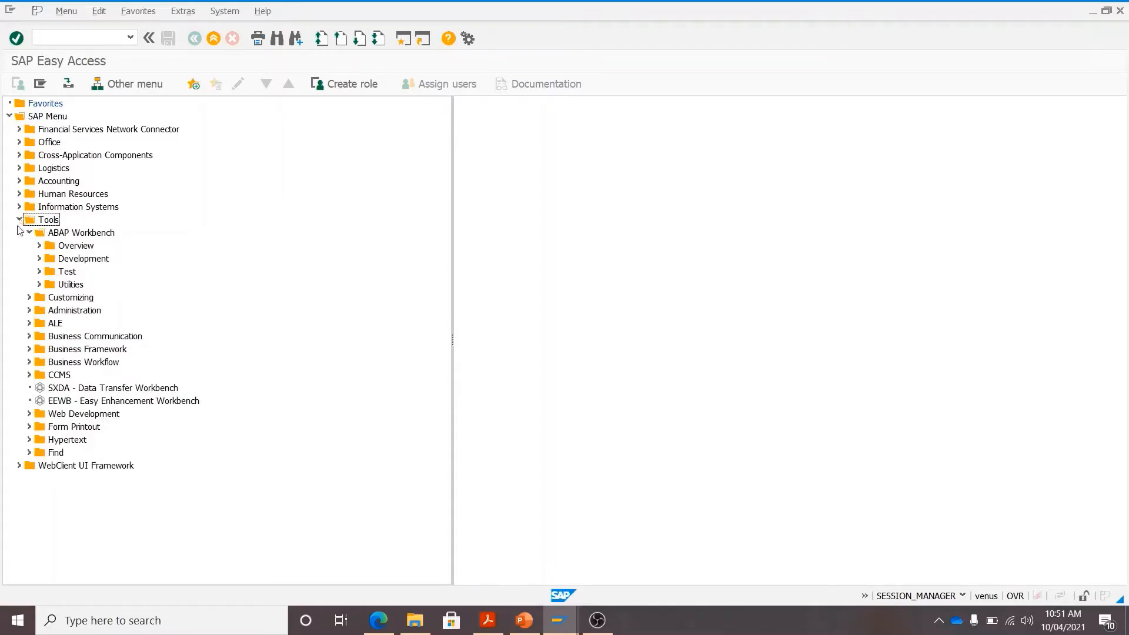
- Expand Tools > Customizing > IMG and launch SPRO – Execute Project
click(29, 297)
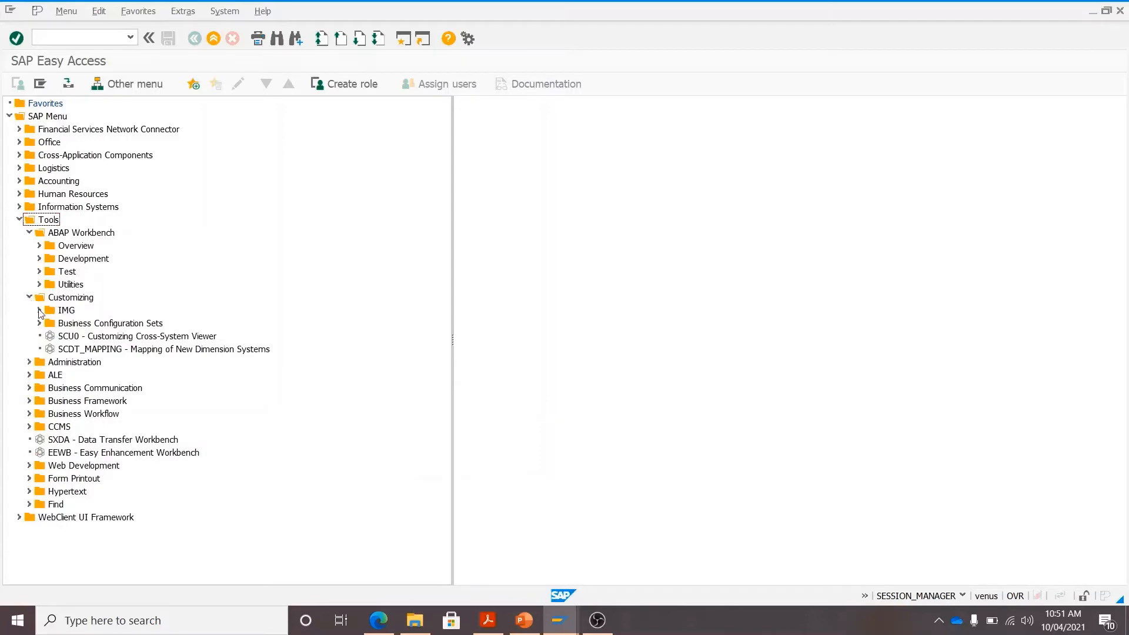
click(40, 310)
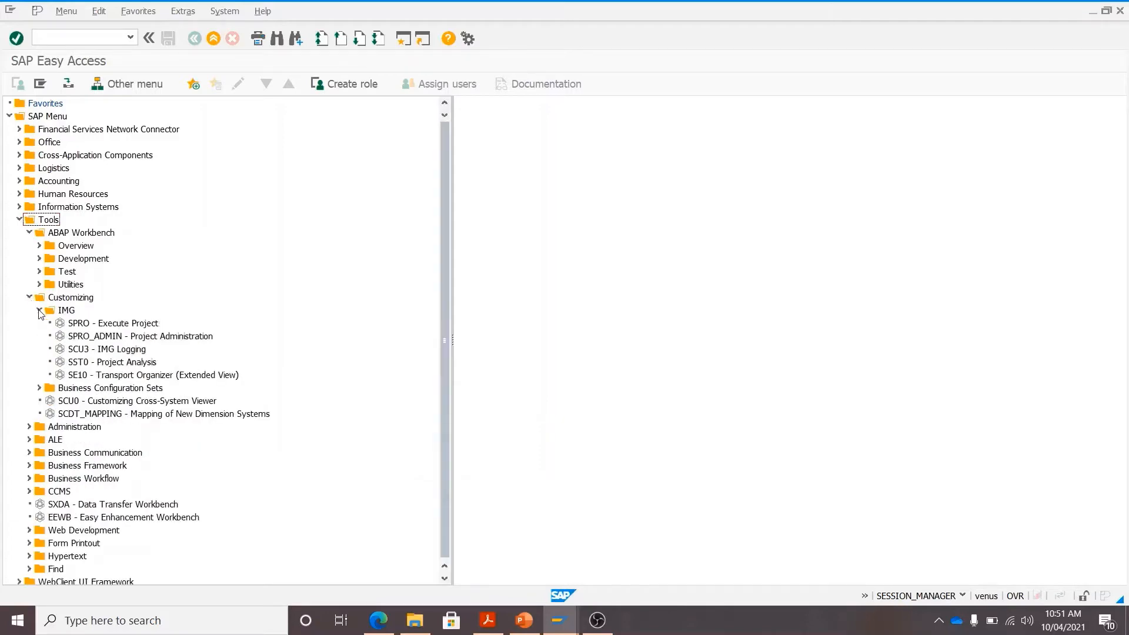
click(108, 325)
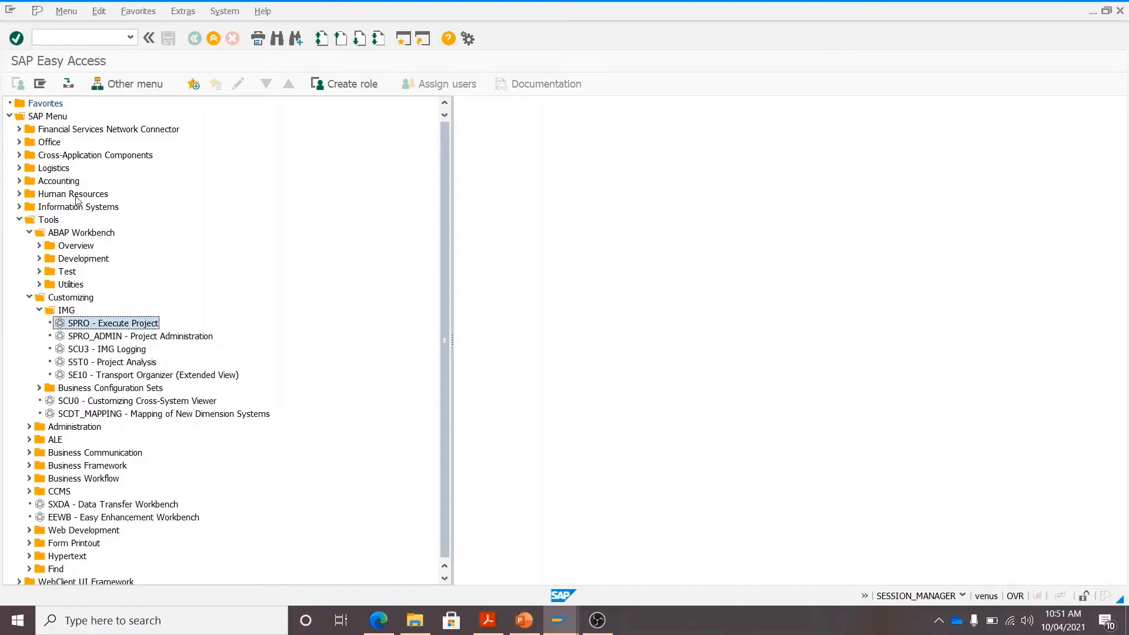
double_click(128, 328)
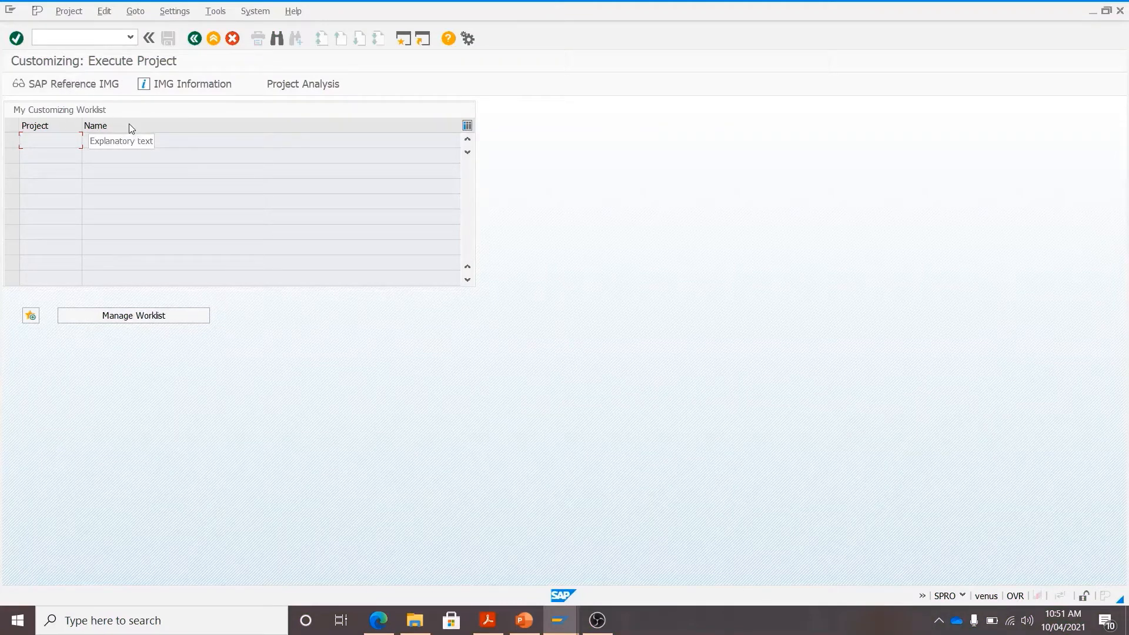
- Open the SAP Reference IMG from the Execute Project screen
click(87, 84)
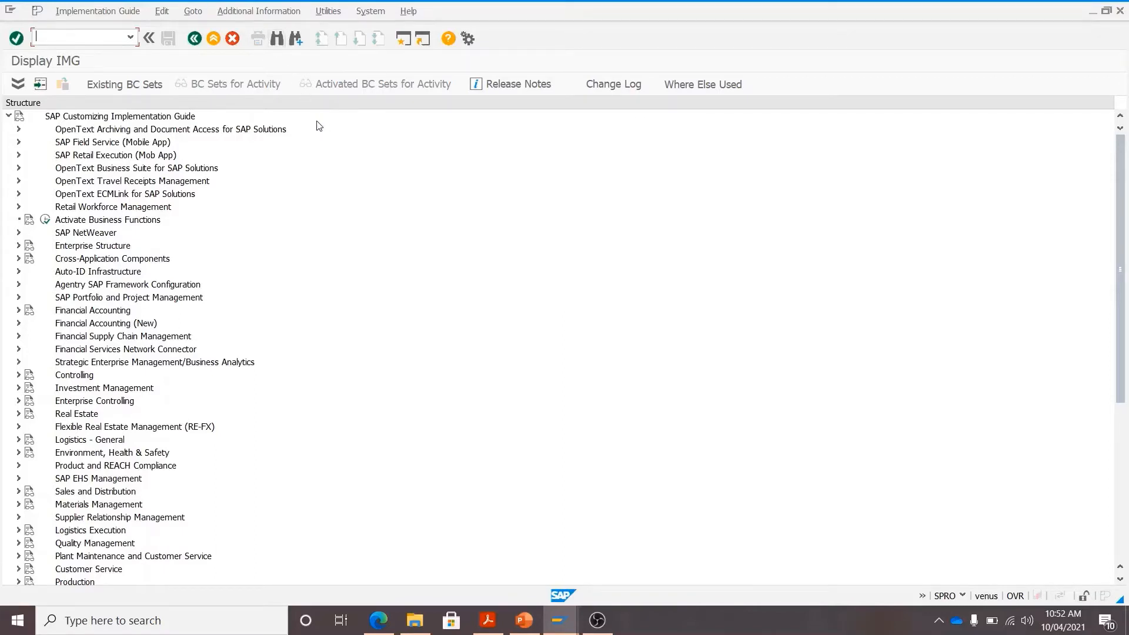
- Display the IMG Activity key in a widened Additional information column, then review the Company Code slide
click(257, 13)
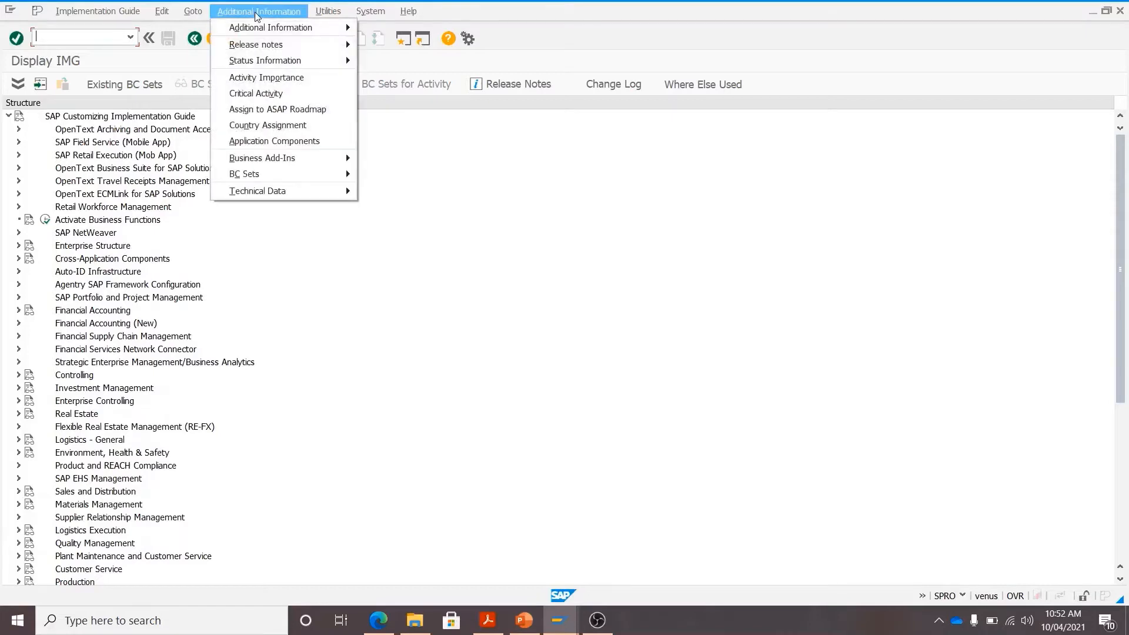
mouse_move(264, 29)
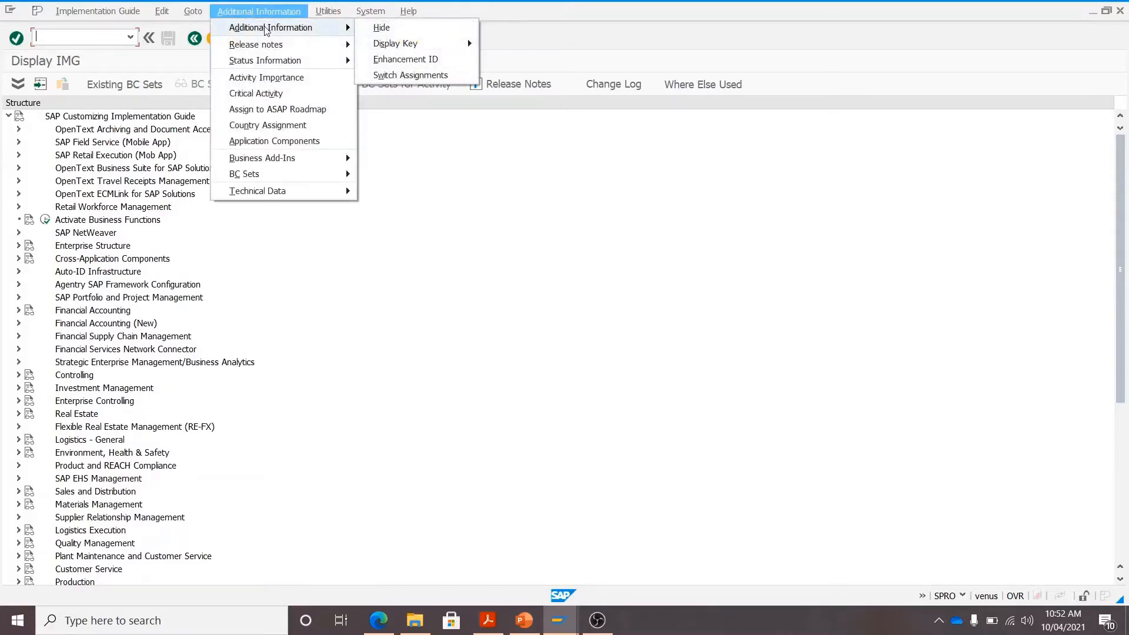
mouse_move(394, 44)
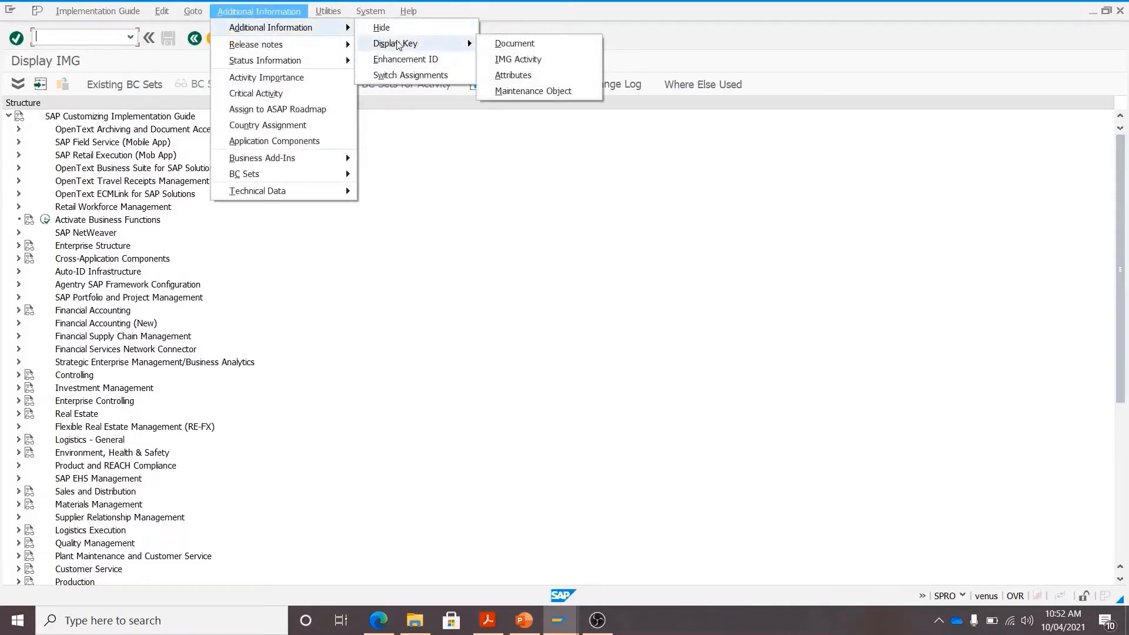
click(528, 60)
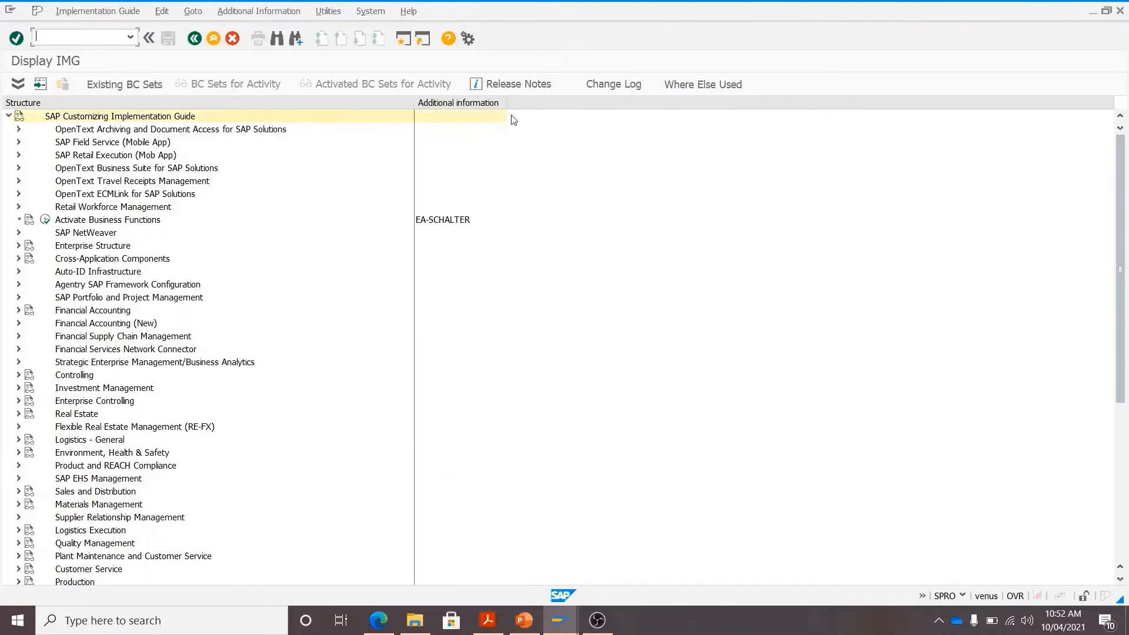
drag(506, 104, 598, 103)
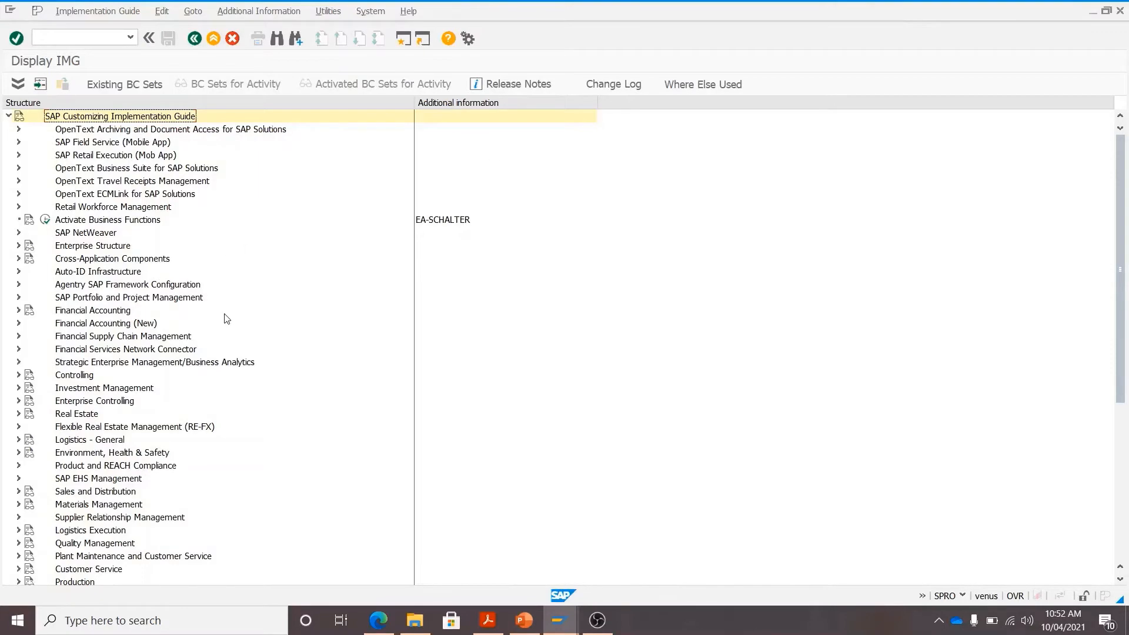
click(530, 631)
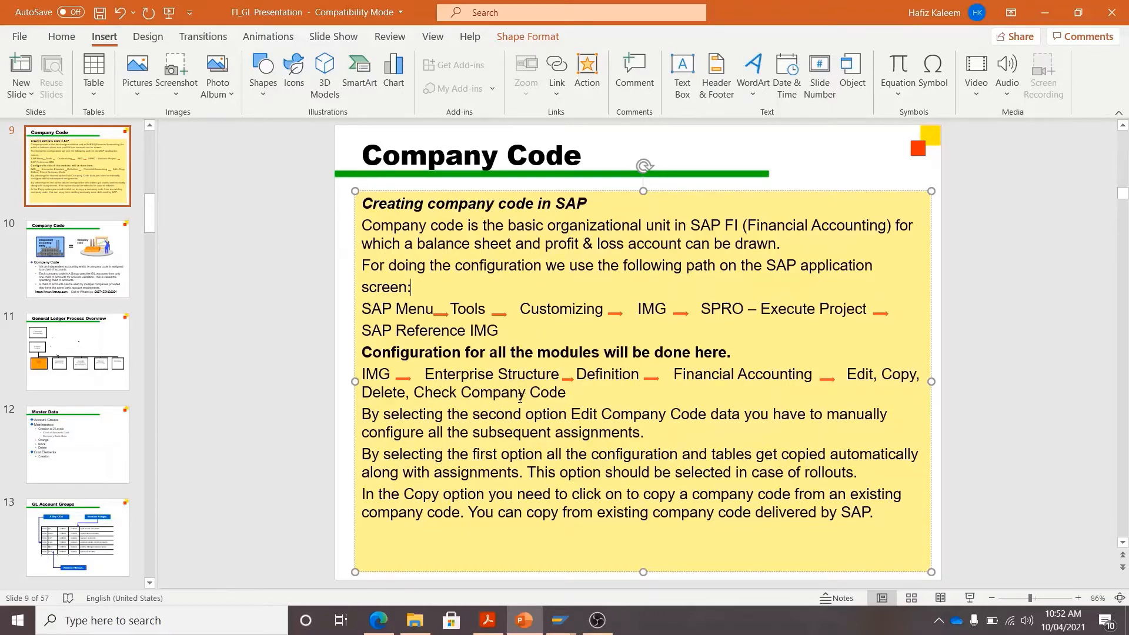
key(alt+Tab)
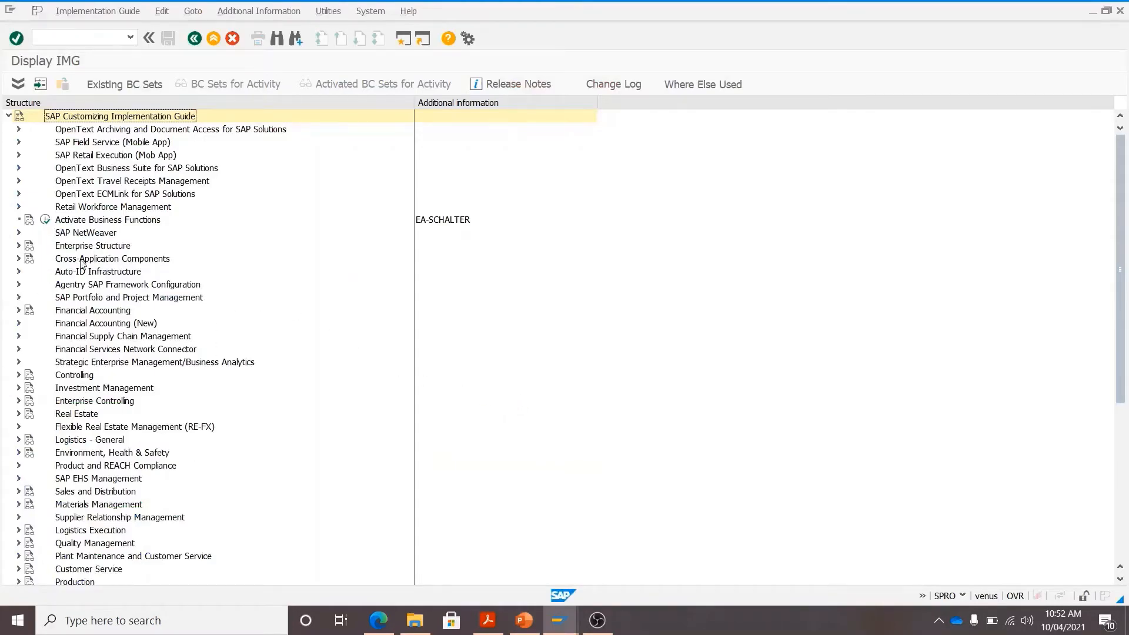
- Run Enterprise Structure > Definition > Financial Accounting > Edit, Copy, Delete, Check Company Code
click(18, 245)
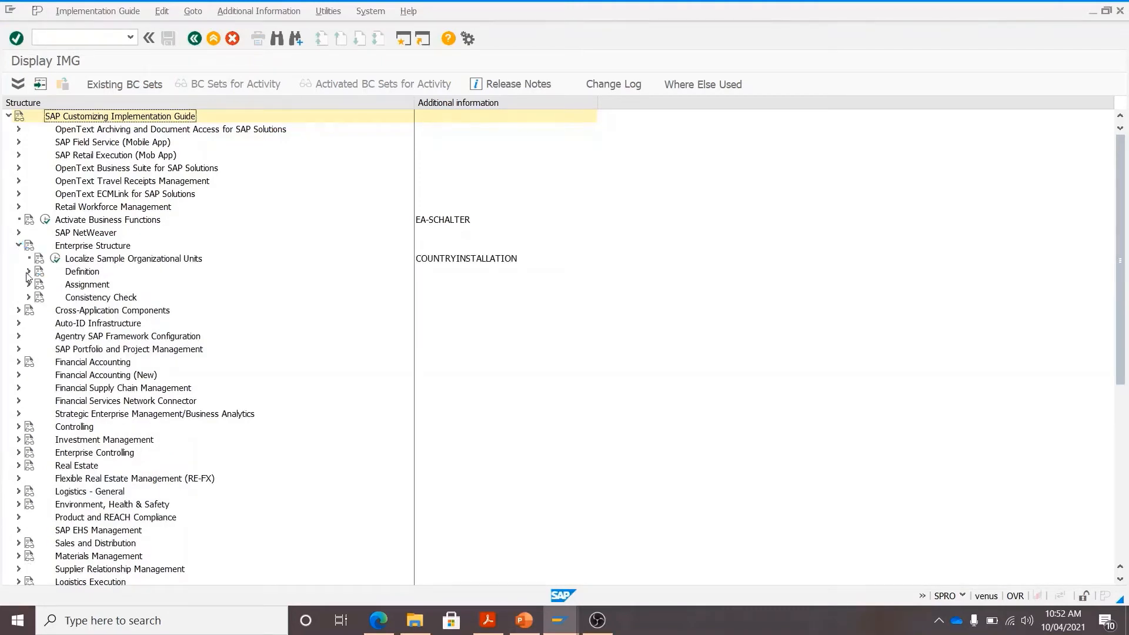
click(27, 273)
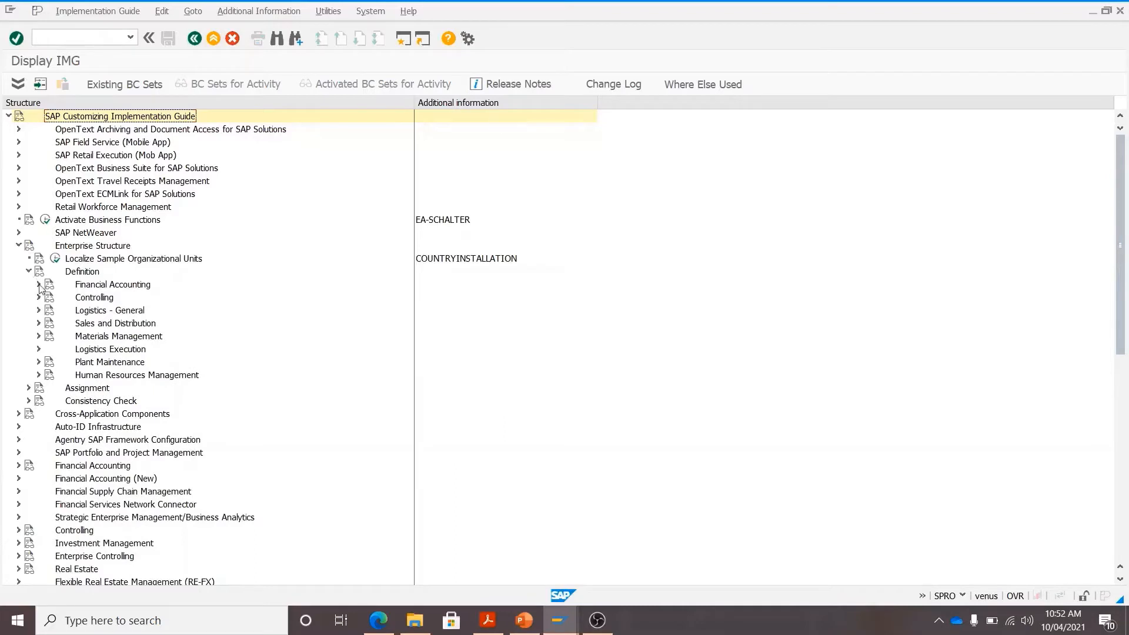
click(39, 285)
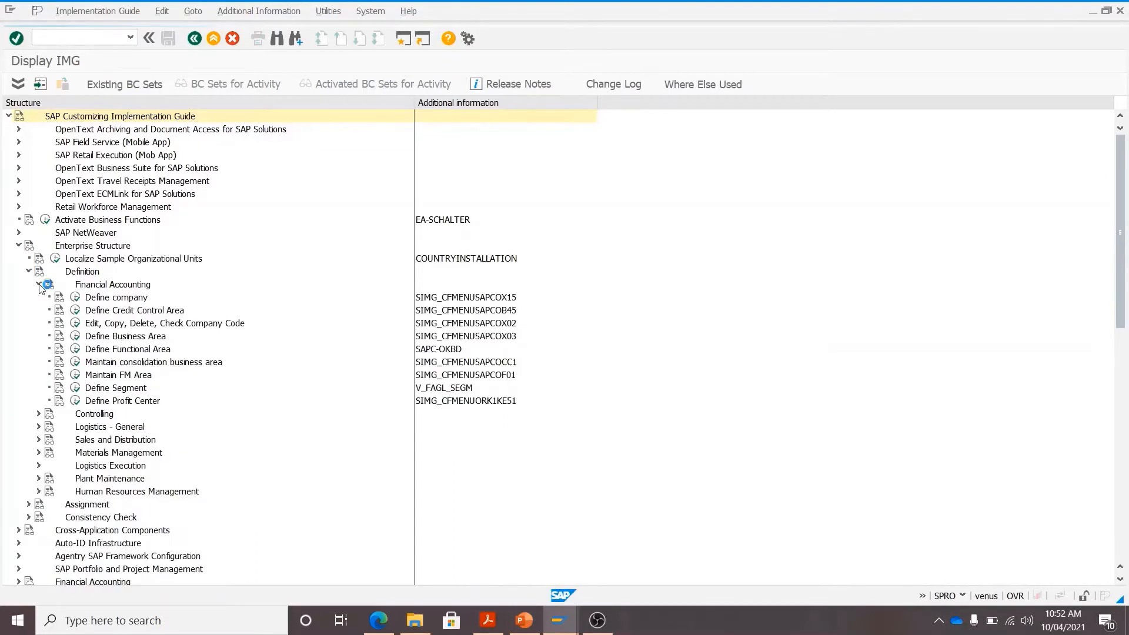
click(77, 325)
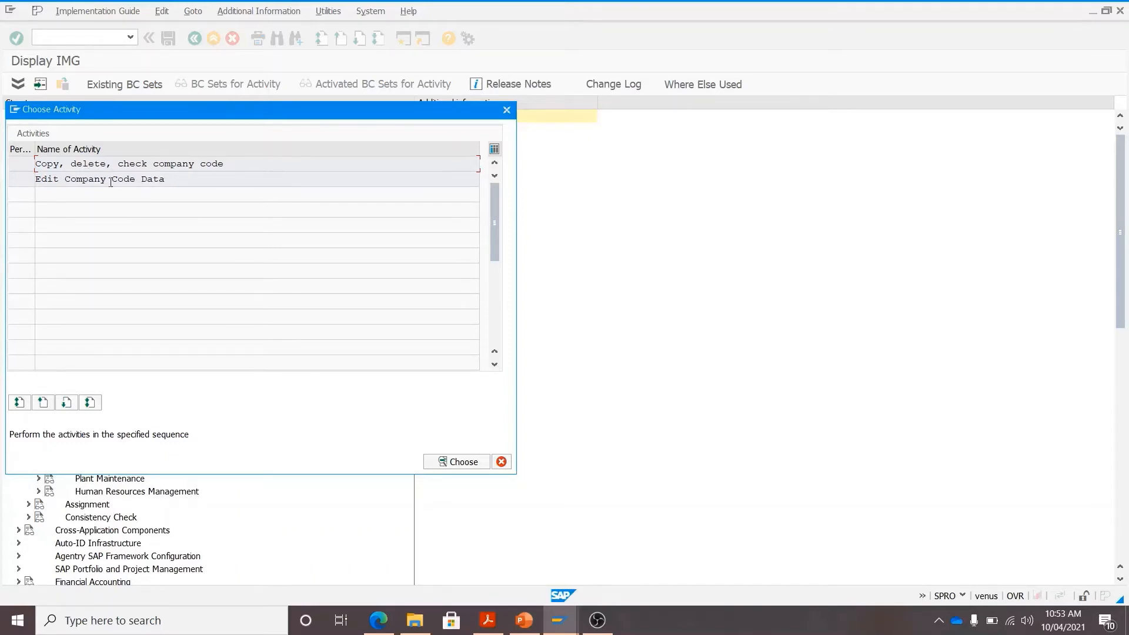
drag(47, 178, 170, 184)
- Choose the Edit Company Code Data activity in the Choose Activity dialog
click(184, 180)
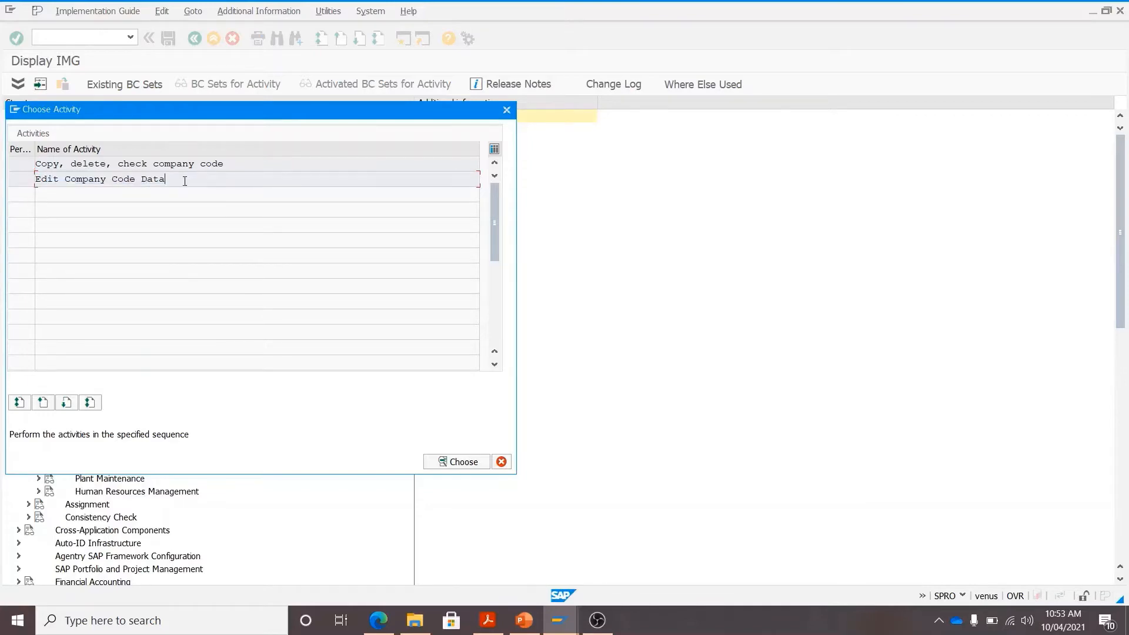
double_click(147, 180)
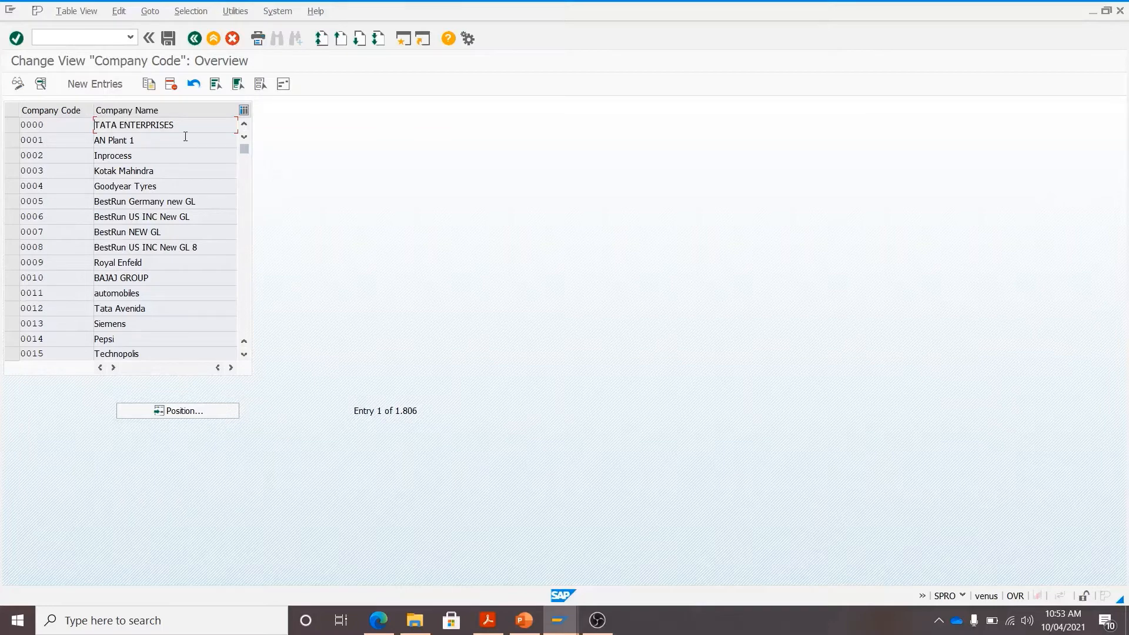
- Position the list on company code 2380, select it and Copy As
click(205, 416)
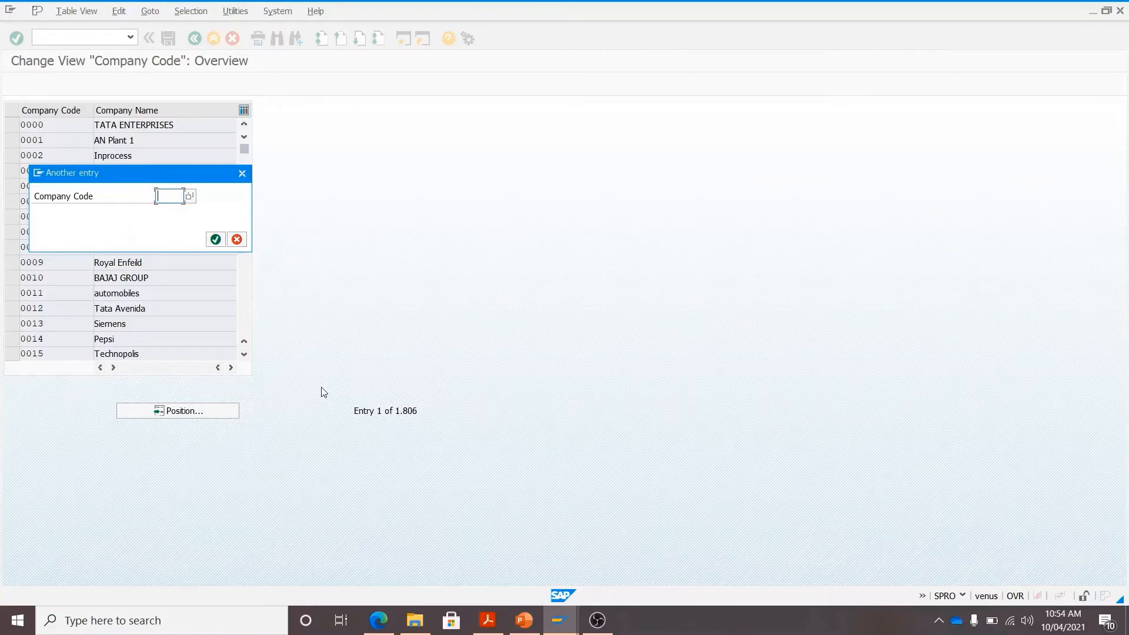
text(2380)
click(215, 240)
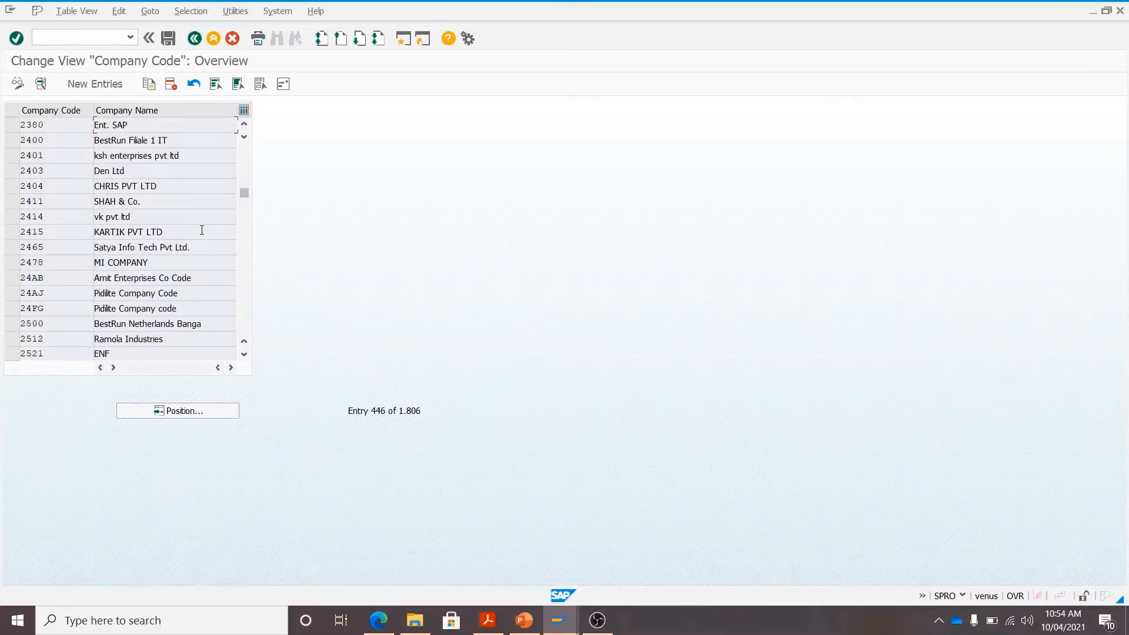
click(12, 125)
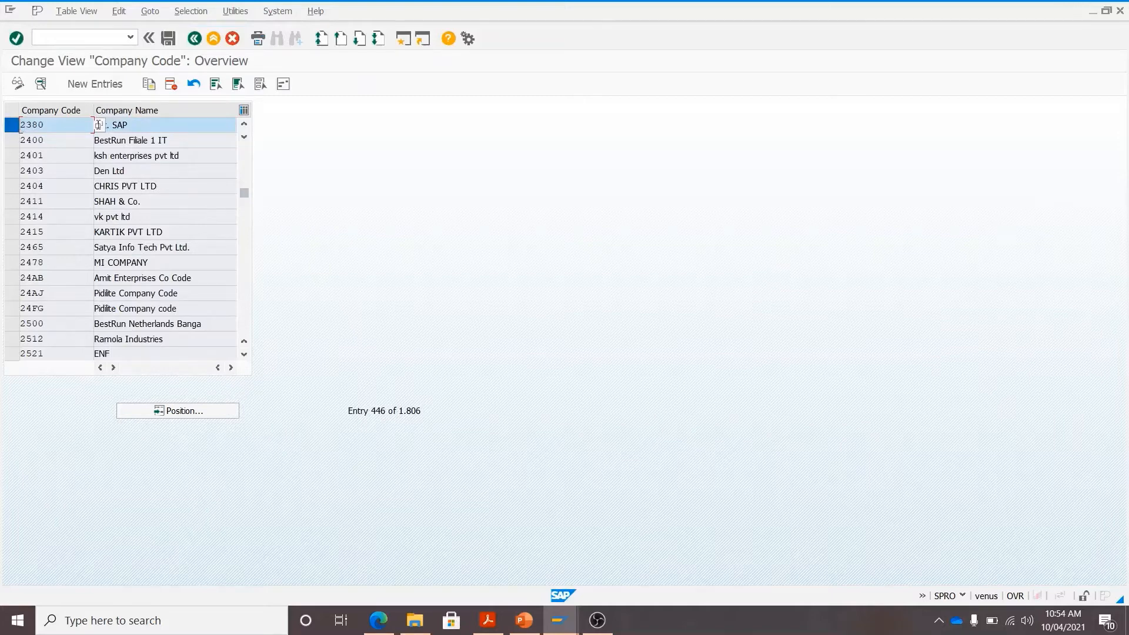
click(148, 84)
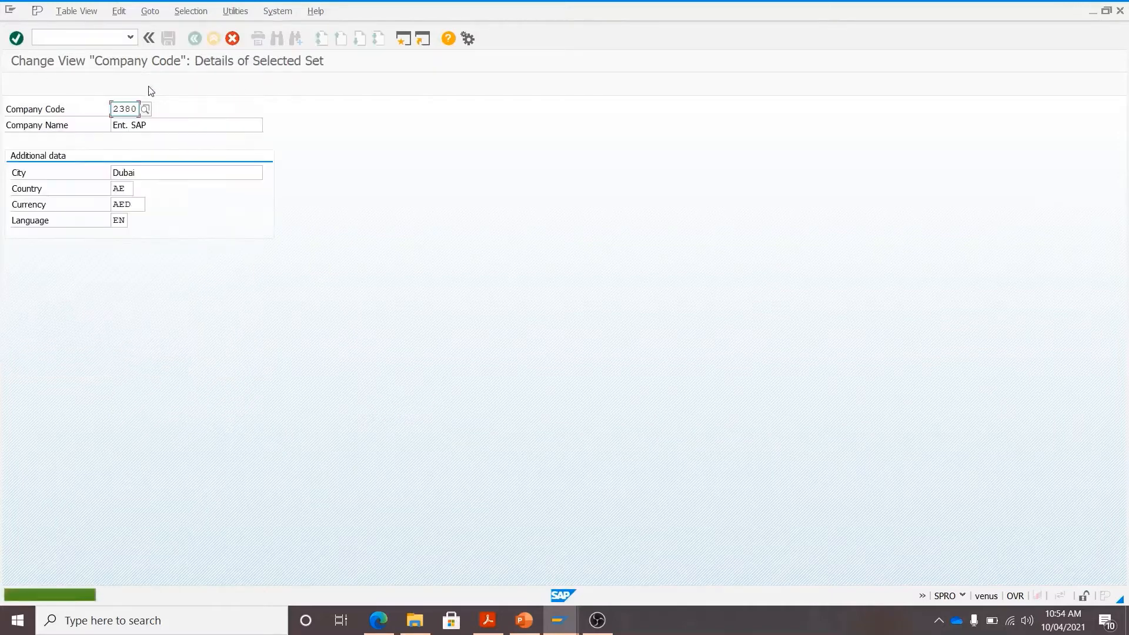
- Change the copied company code to 1678 and its name to ListSAP
double_click(118, 109)
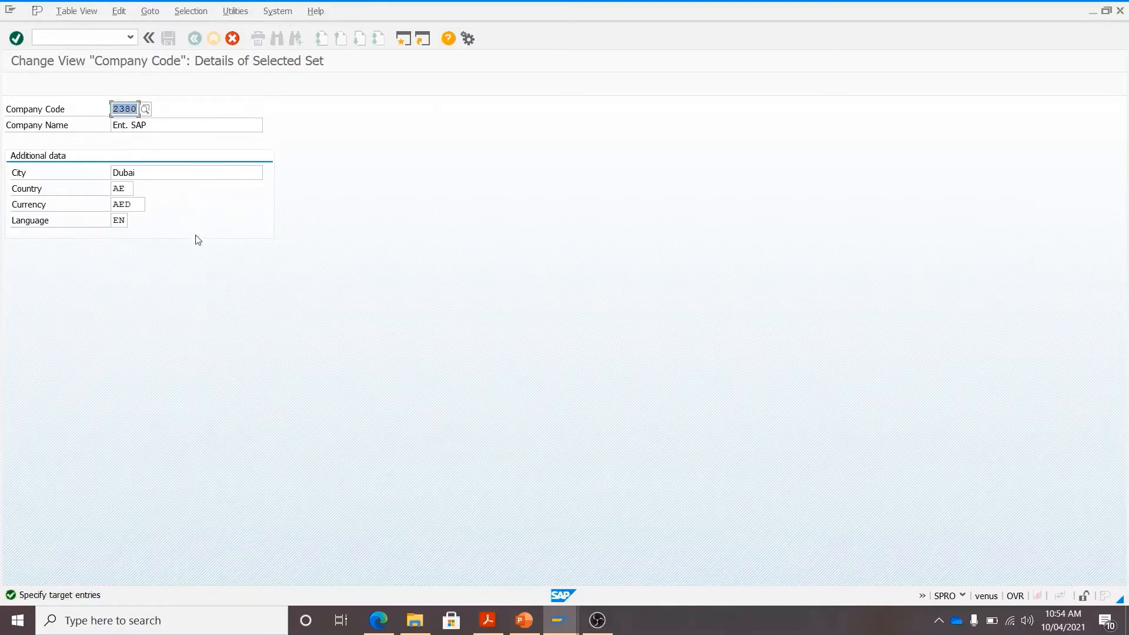
key(BackSpace)
text(1678)
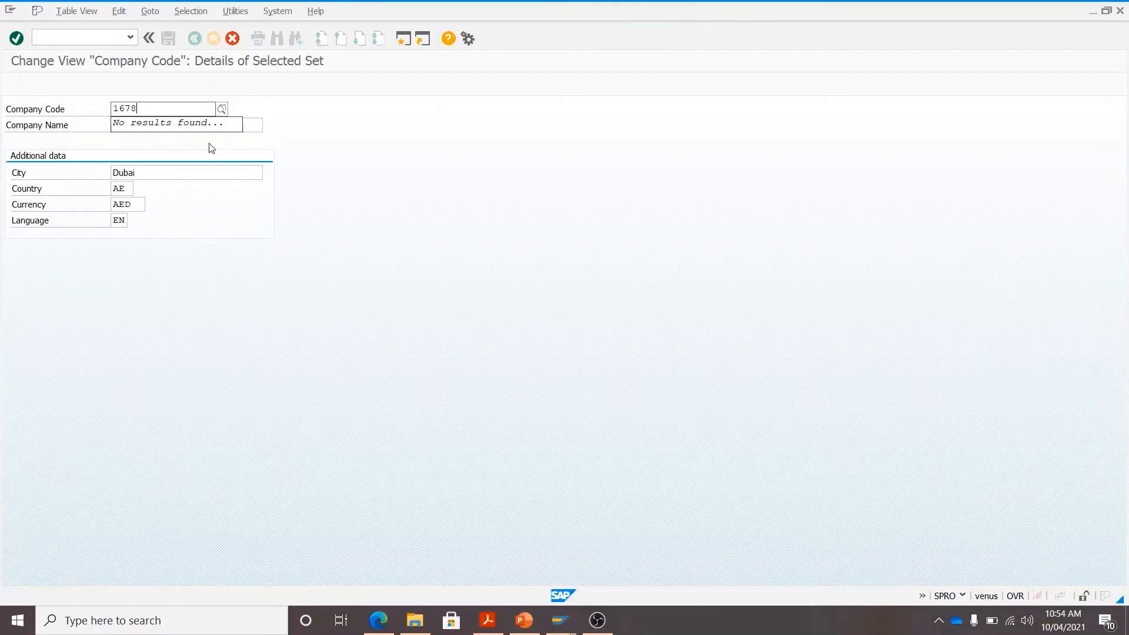
key(Return)
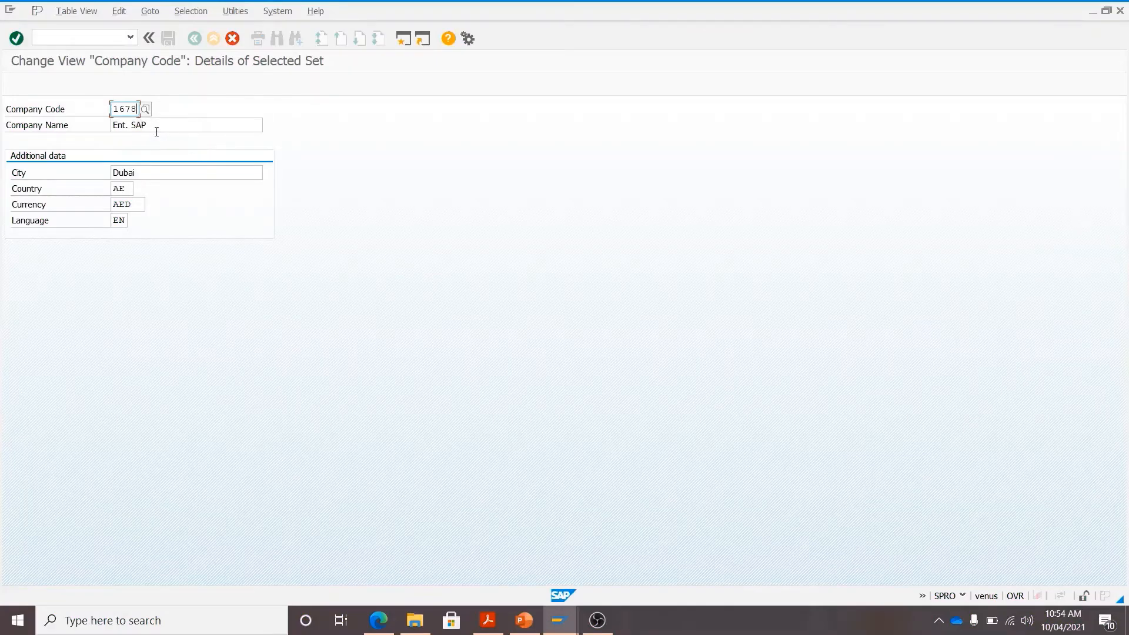
drag(150, 126, 110, 126)
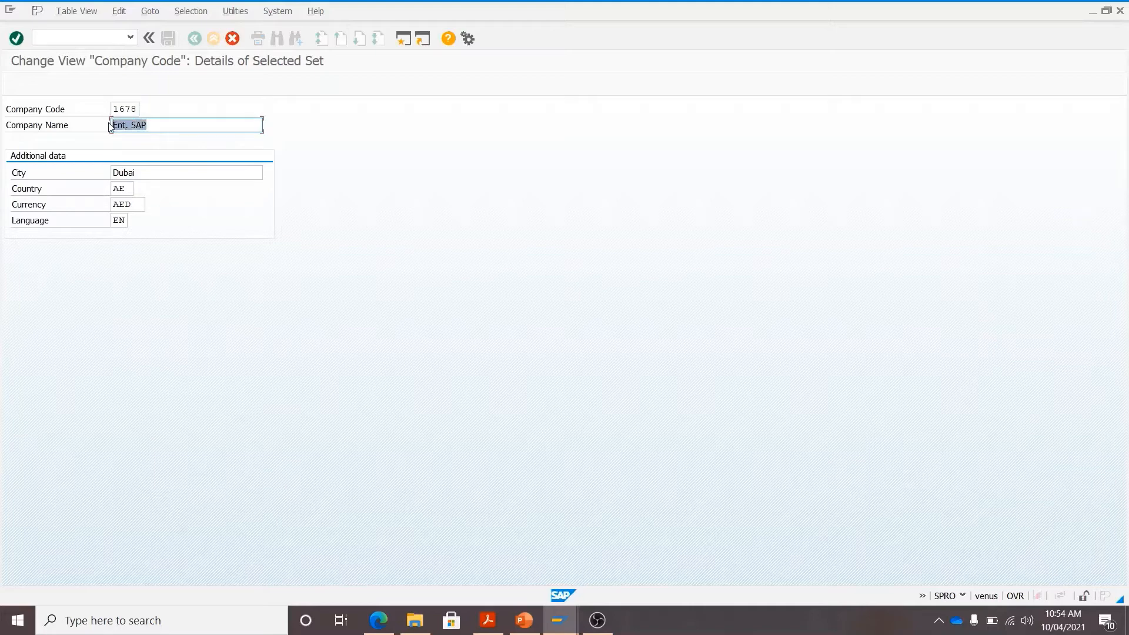
text(ListSAP)
- Set the country to AE (United Arab Emirates) and currency to AED via value help
click(130, 189)
click(139, 188)
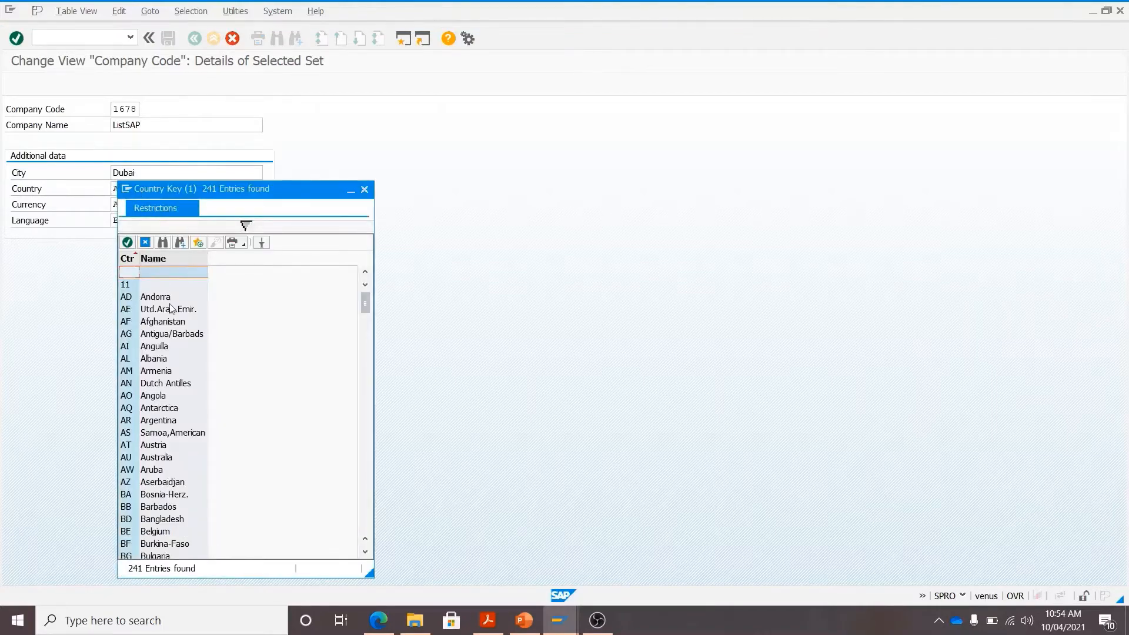
click(172, 309)
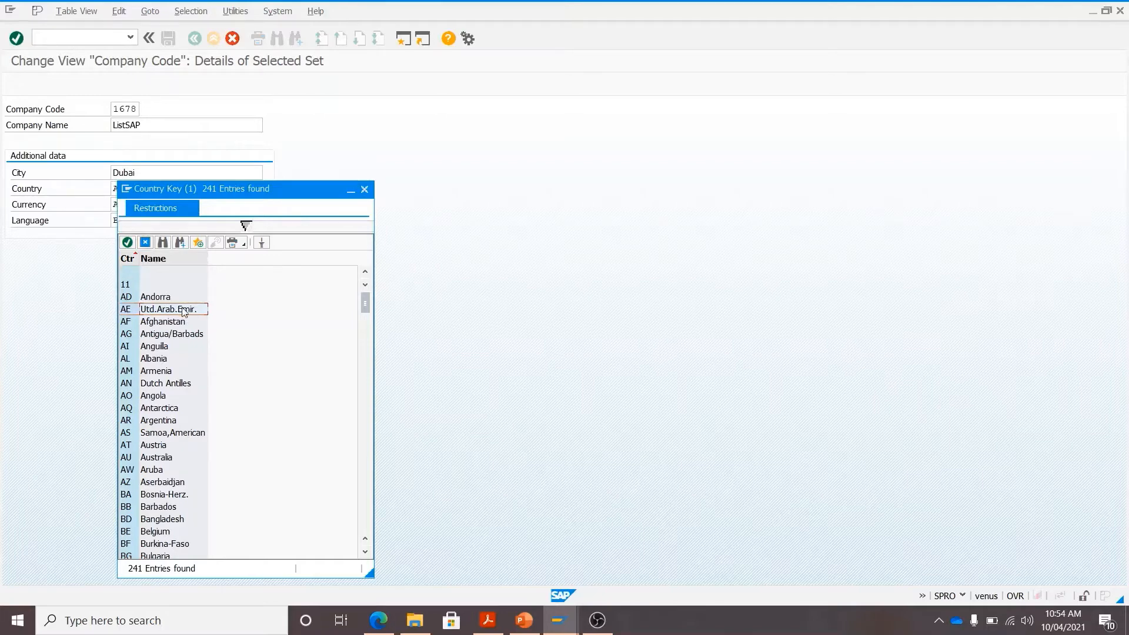
double_click(183, 309)
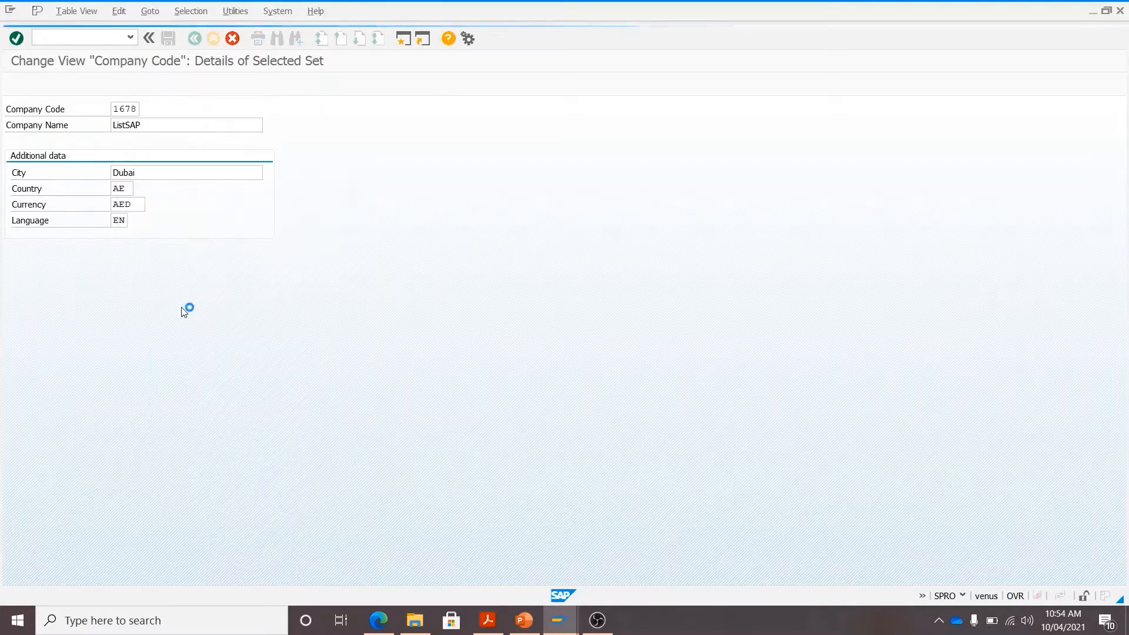
click(136, 206)
click(153, 206)
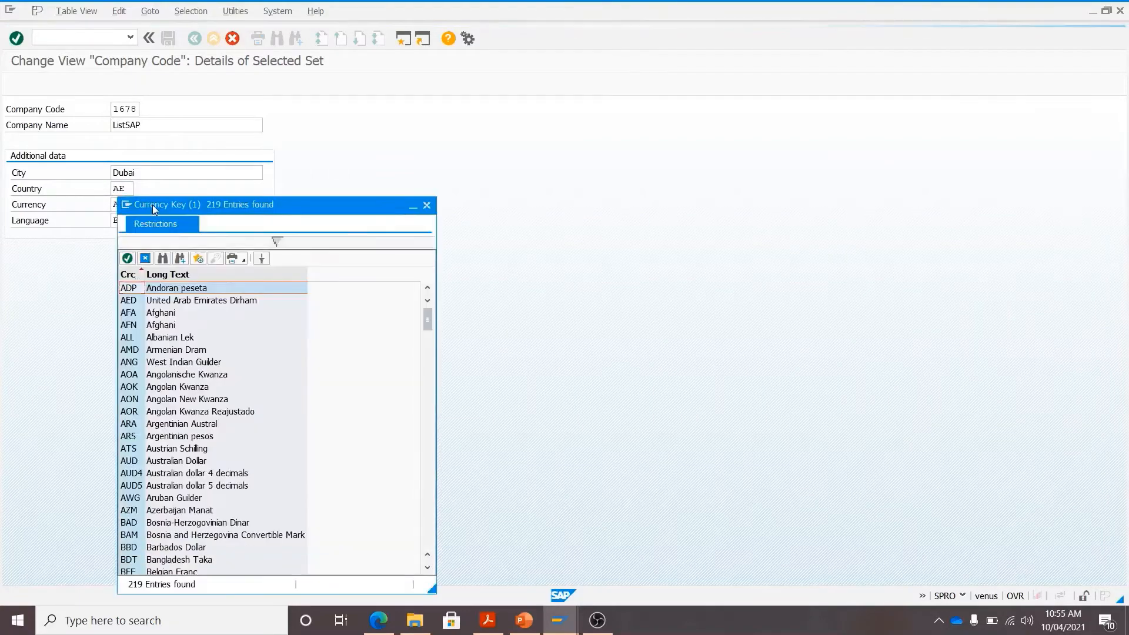
click(171, 302)
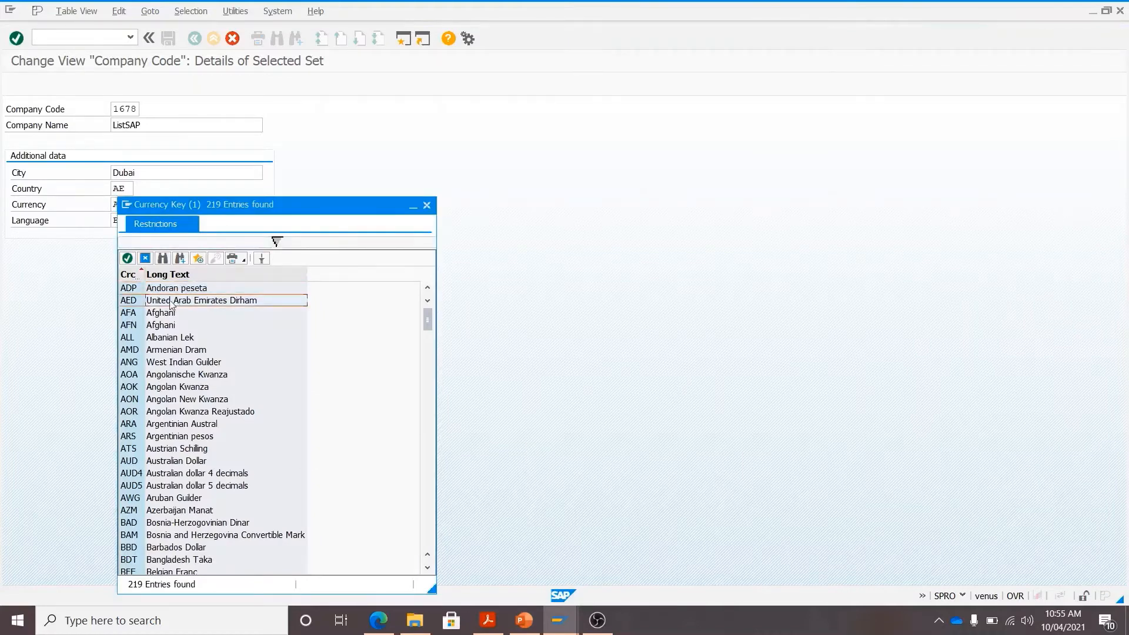
double_click(267, 300)
- Set the language to EN (English) via value help
click(121, 221)
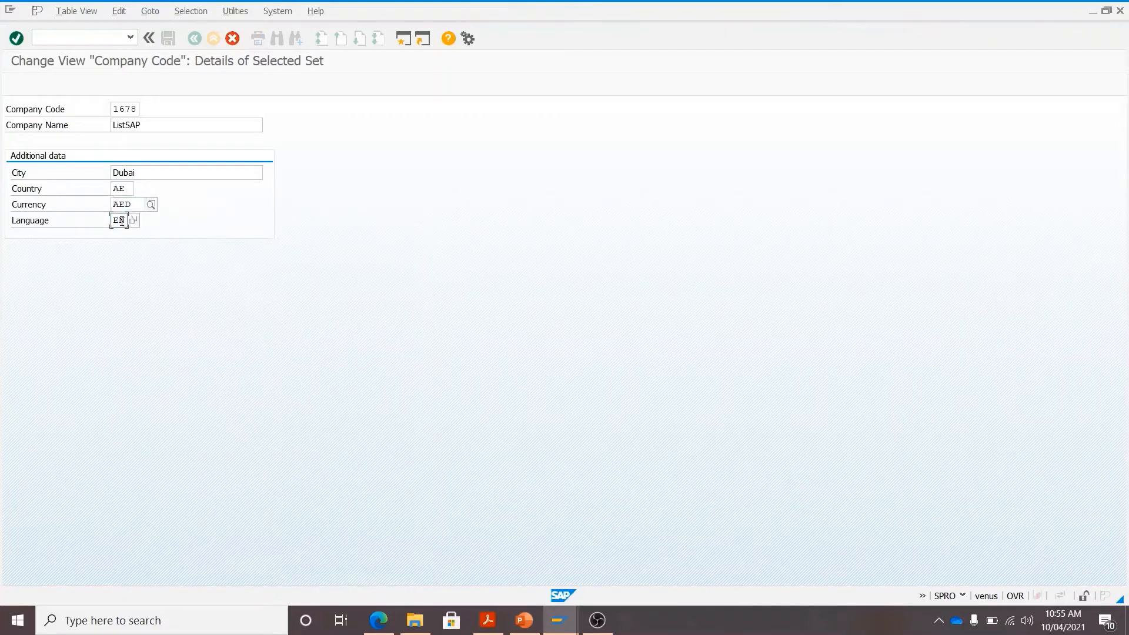
key(Return)
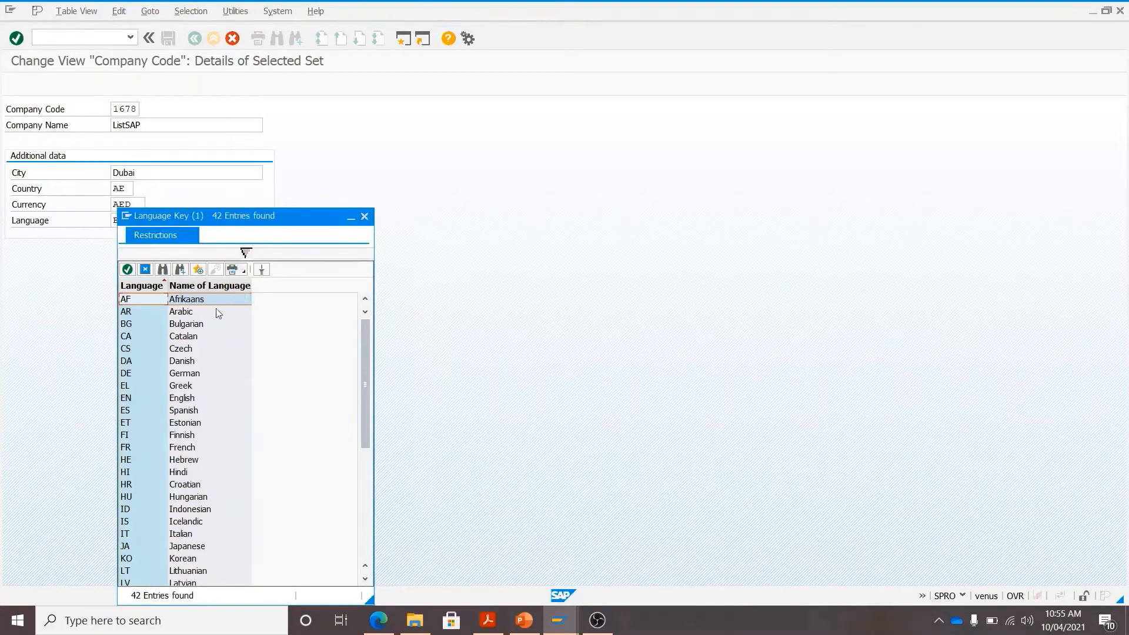
click(192, 399)
double_click(200, 403)
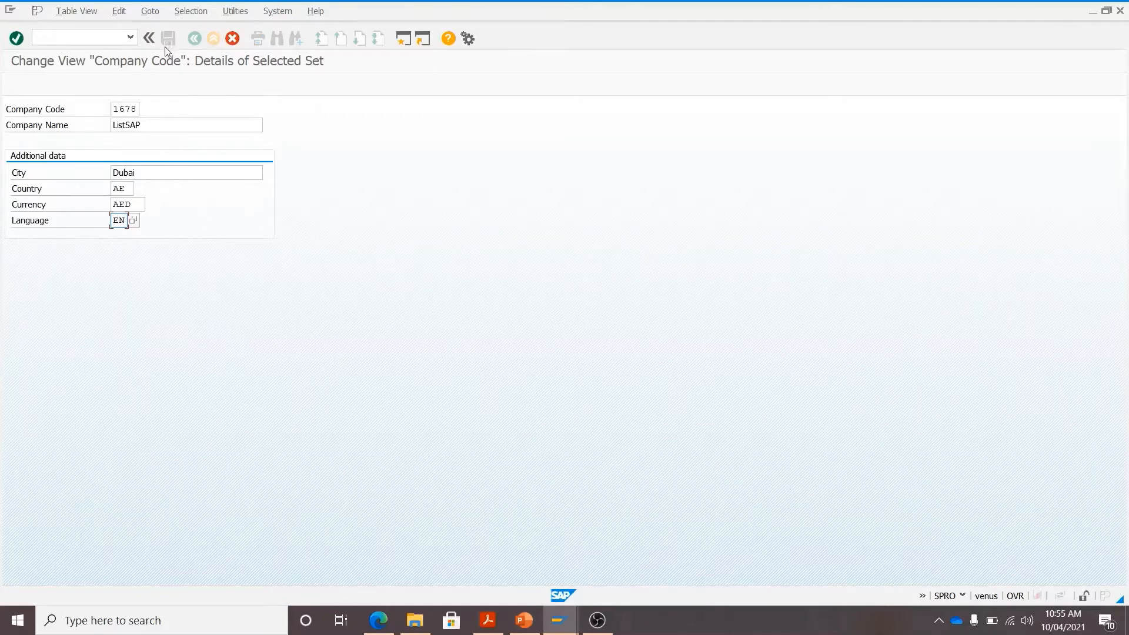
- Open the address editor for 1678 and keep the title as Company
click(15, 43)
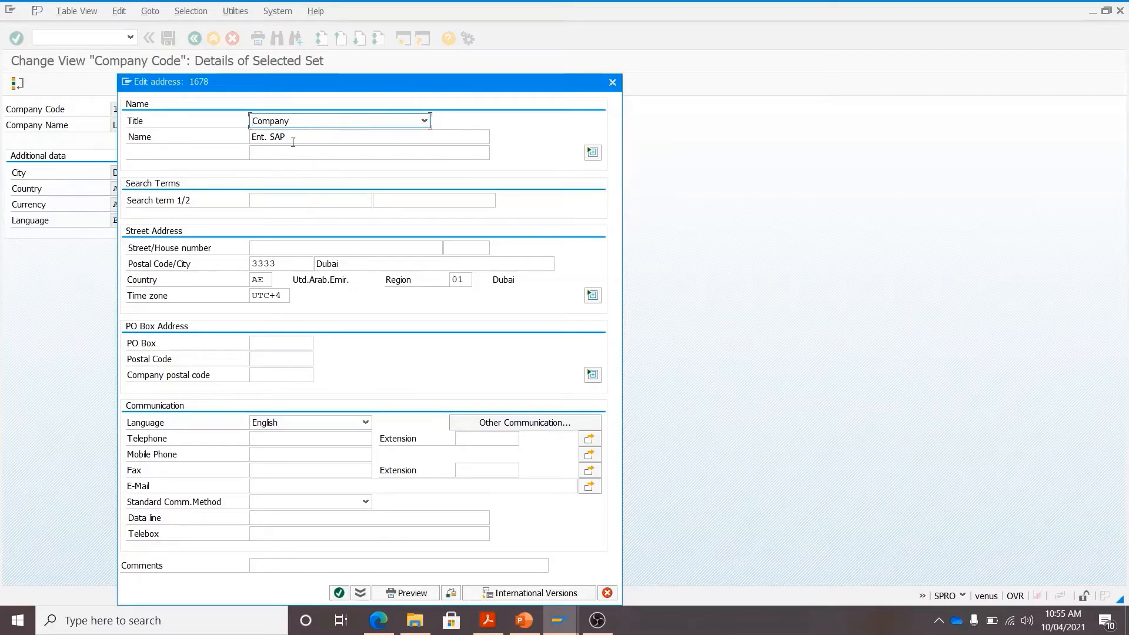
drag(291, 138, 250, 137)
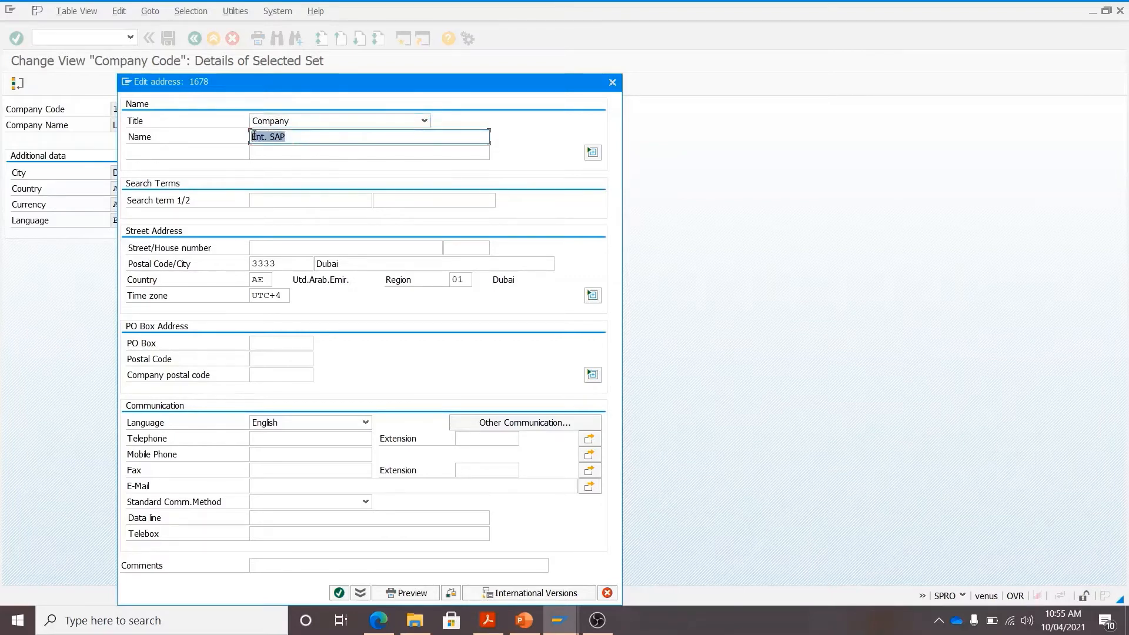
click(424, 121)
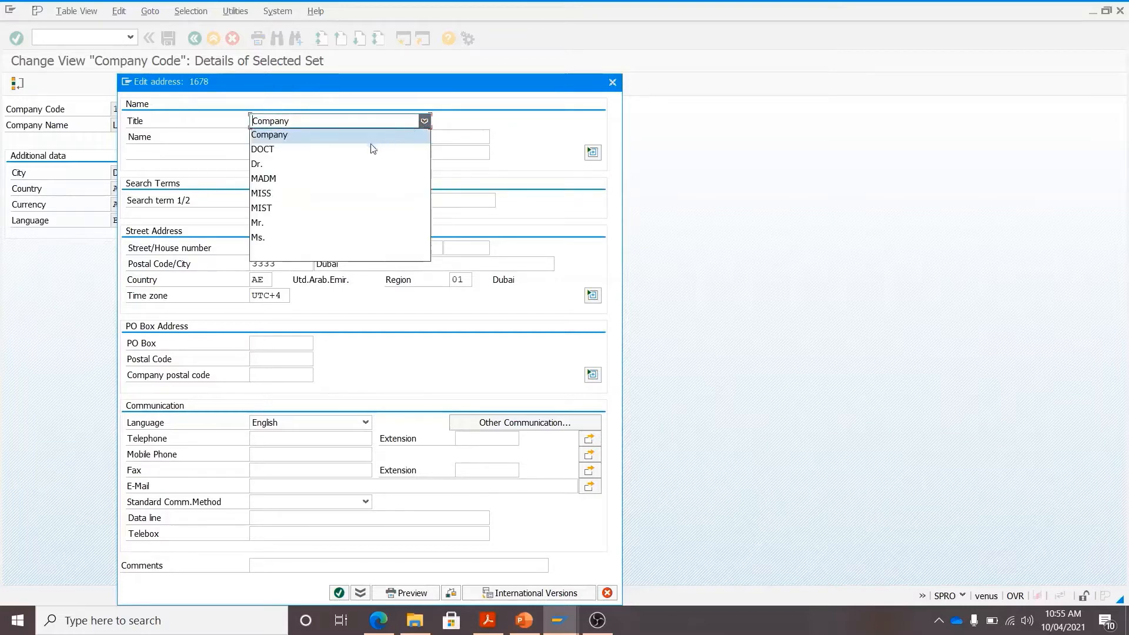
click(333, 135)
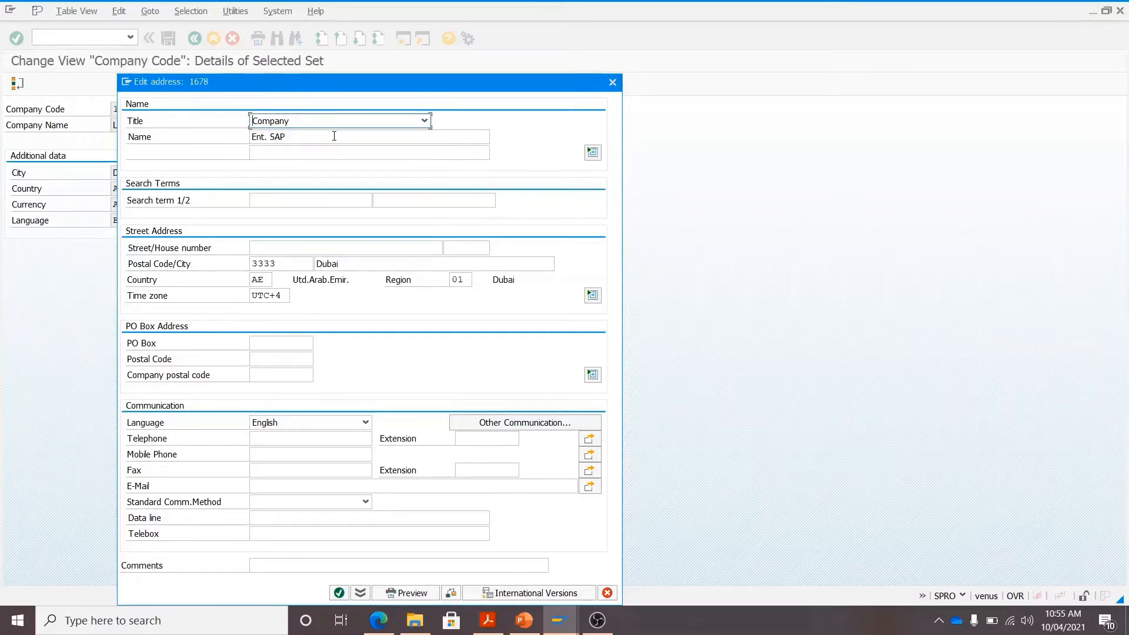
- Replace the address name with ListSAP and paste it into Search term 1
drag(319, 139, 235, 135)
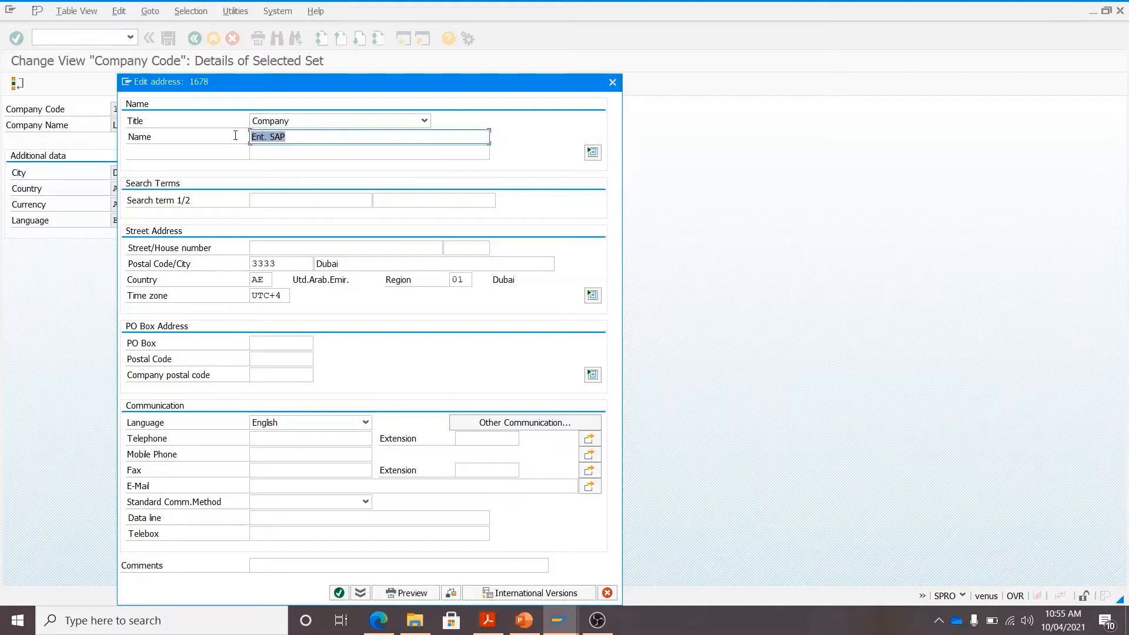
text(ListSAP)
drag(282, 137, 245, 140)
key(ctrl+c)
key(Home)
click(272, 203)
key(ctrl+v)
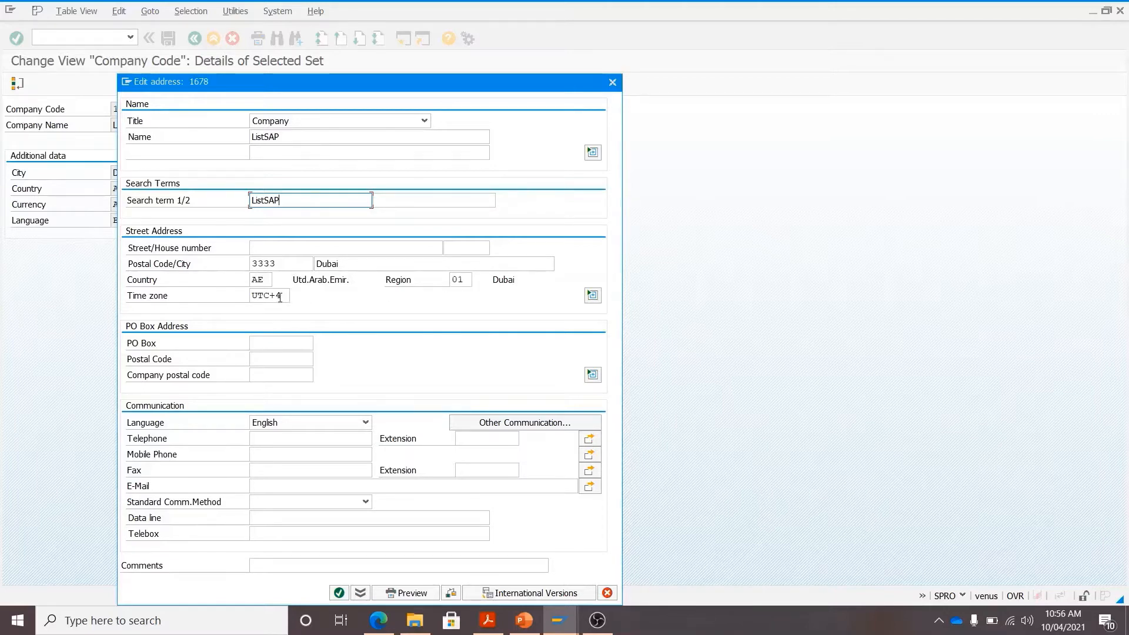
- Enter PO Box 12345, the company telephone number and the contact e-mail address
click(280, 341)
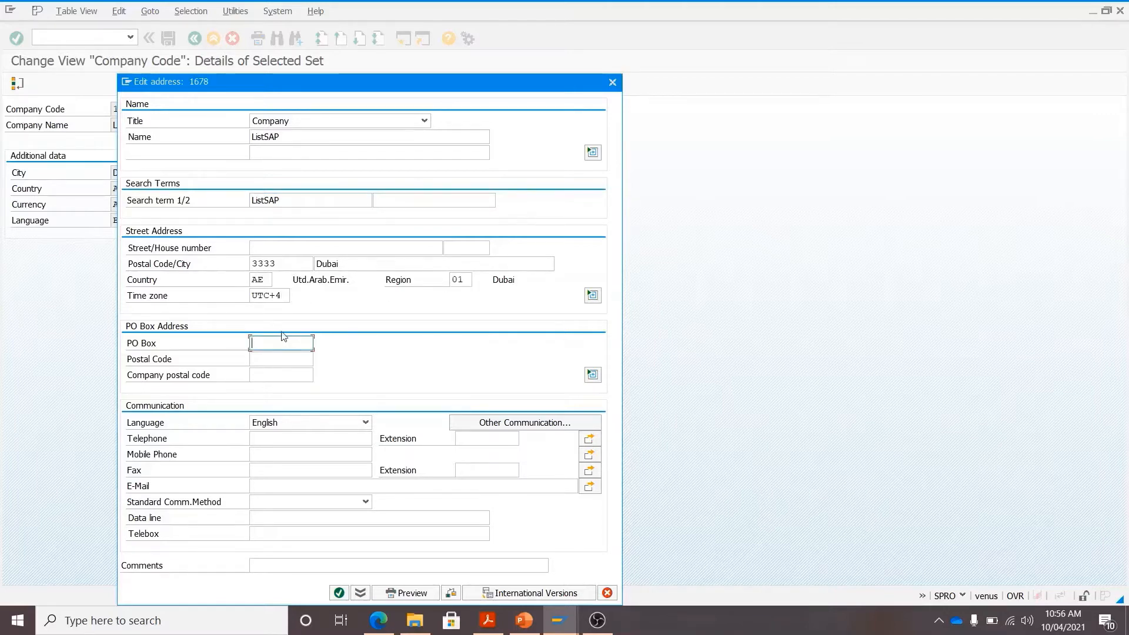
text(12345)
click(324, 436)
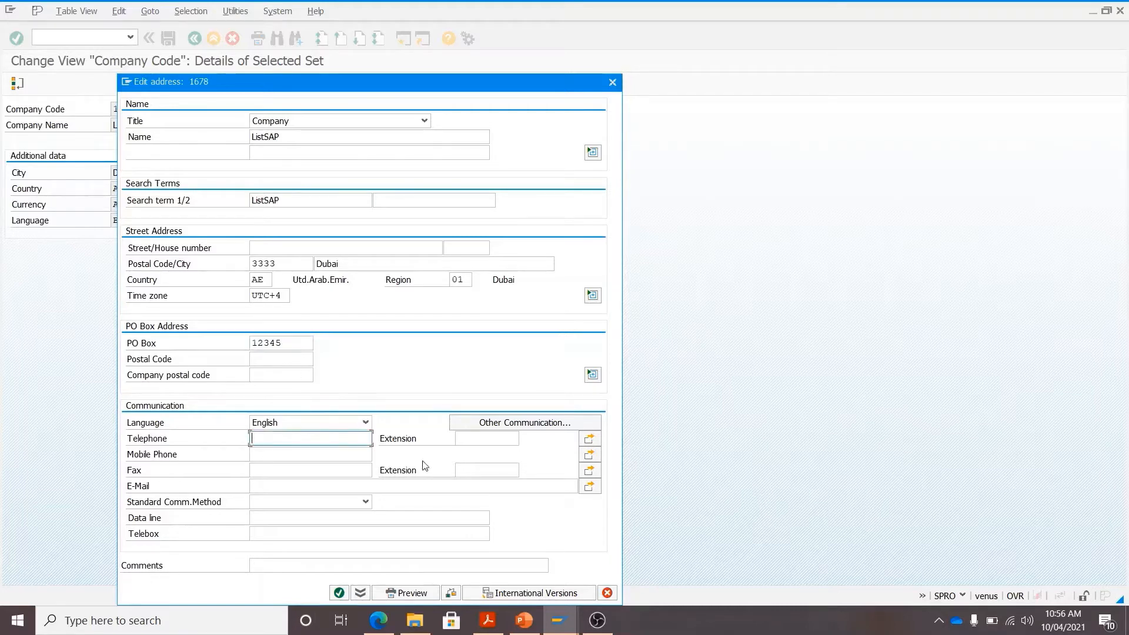
click(298, 481)
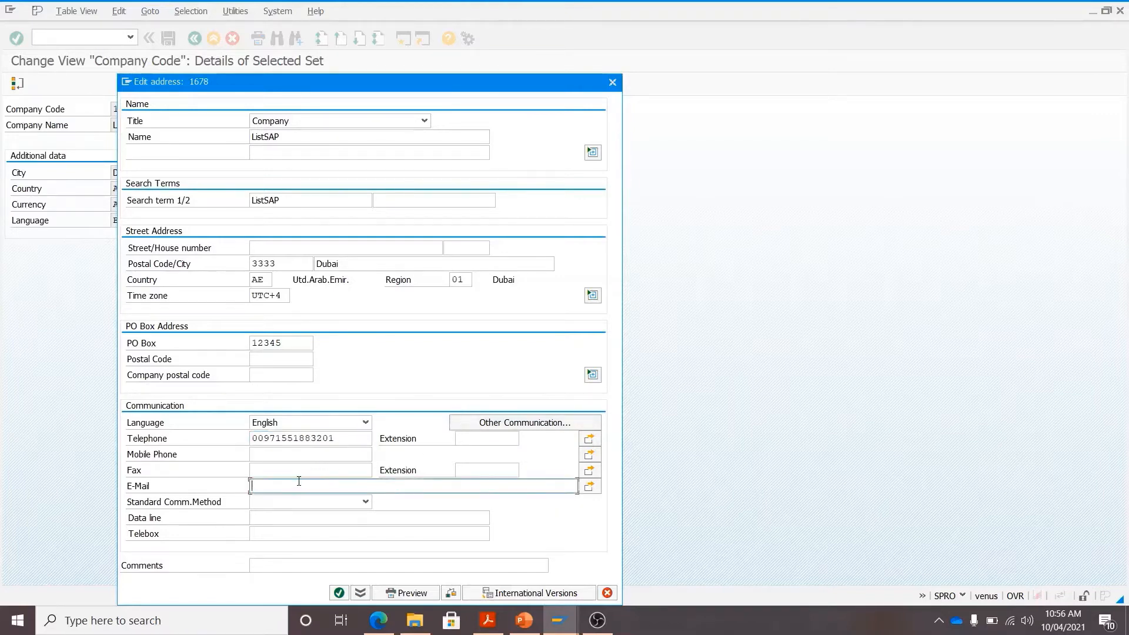
text(CONTA)
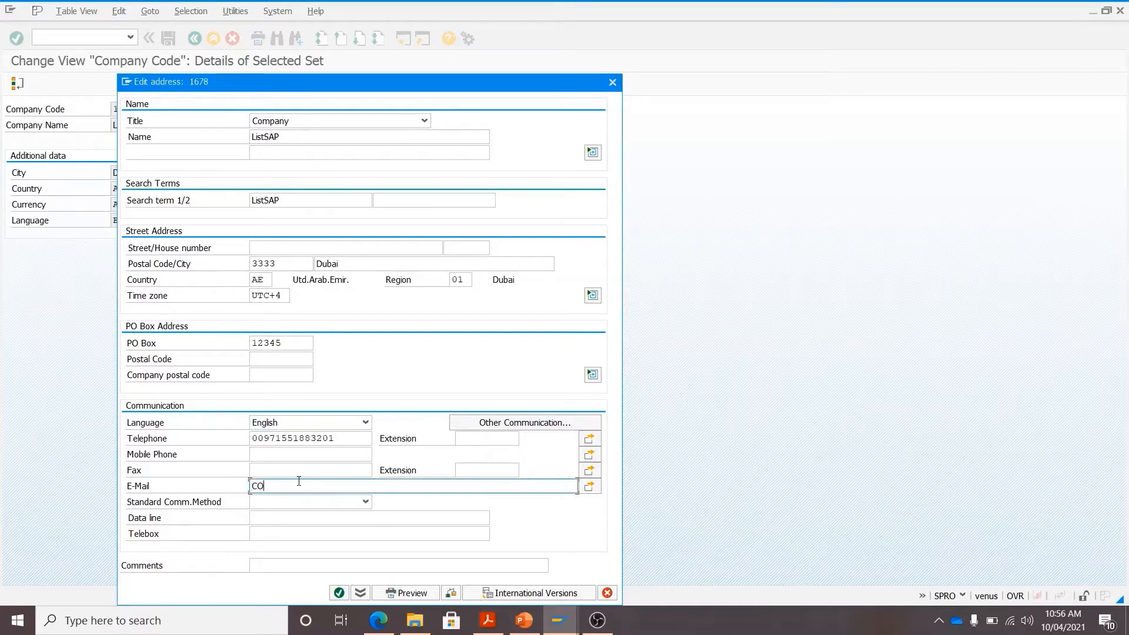
key(BackSpace)
key(BackSpace)
key(BackSpace)
key(BackSpace)
key(BackSpace)
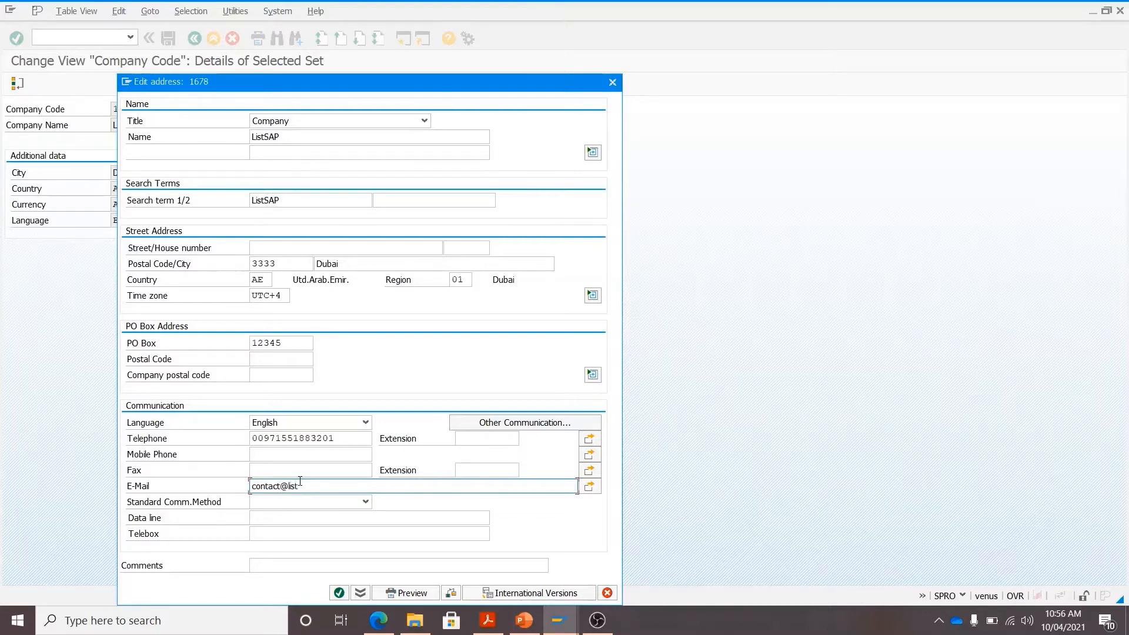
- Confirm the address, accept the telephone warning and save company code 1678
click(339, 592)
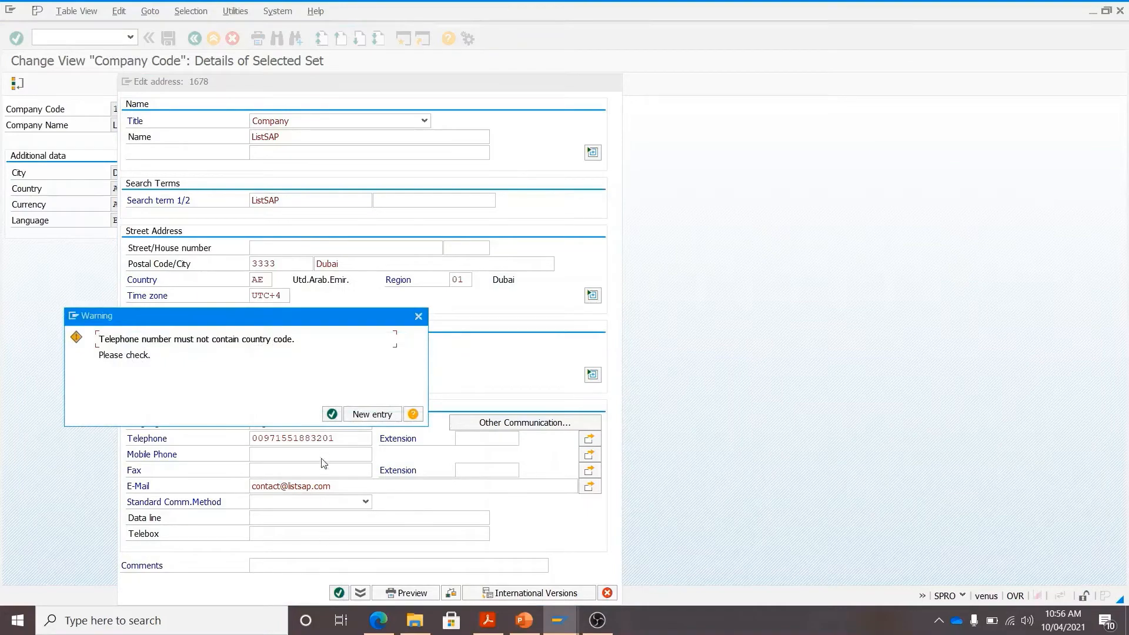
click(333, 415)
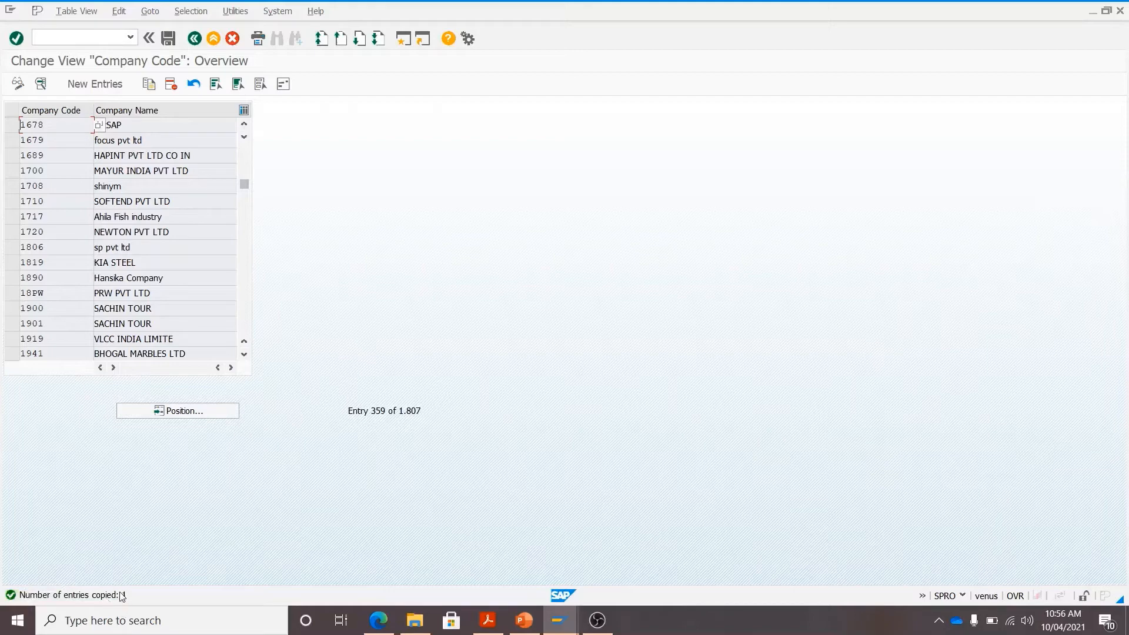
click(169, 39)
click(523, 620)
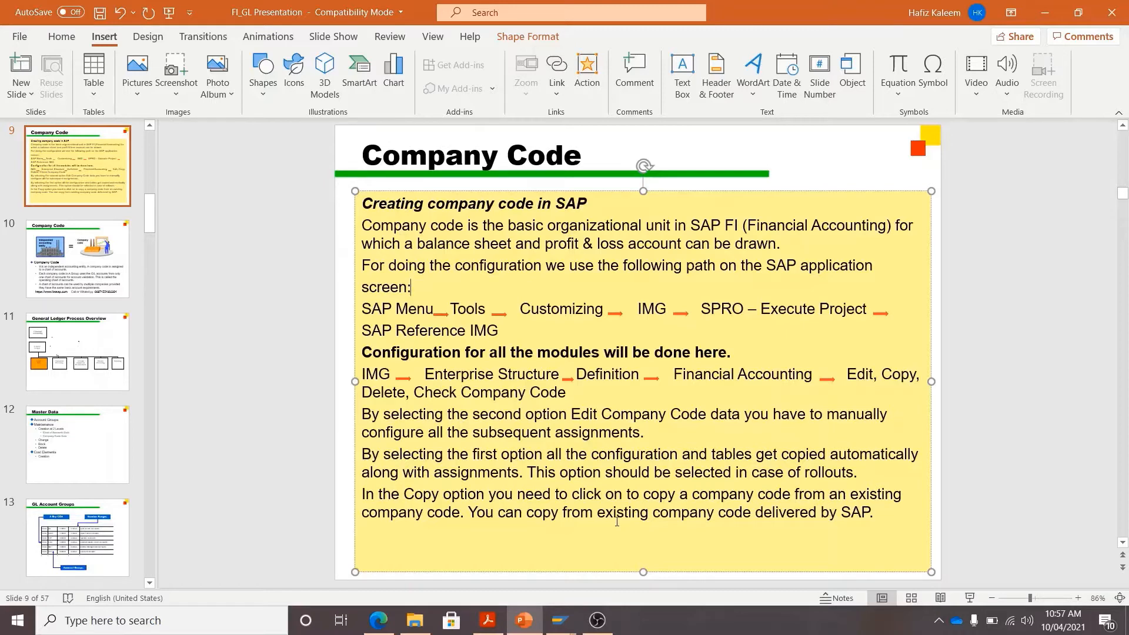
mouse_move(560, 620)
click(601, 584)
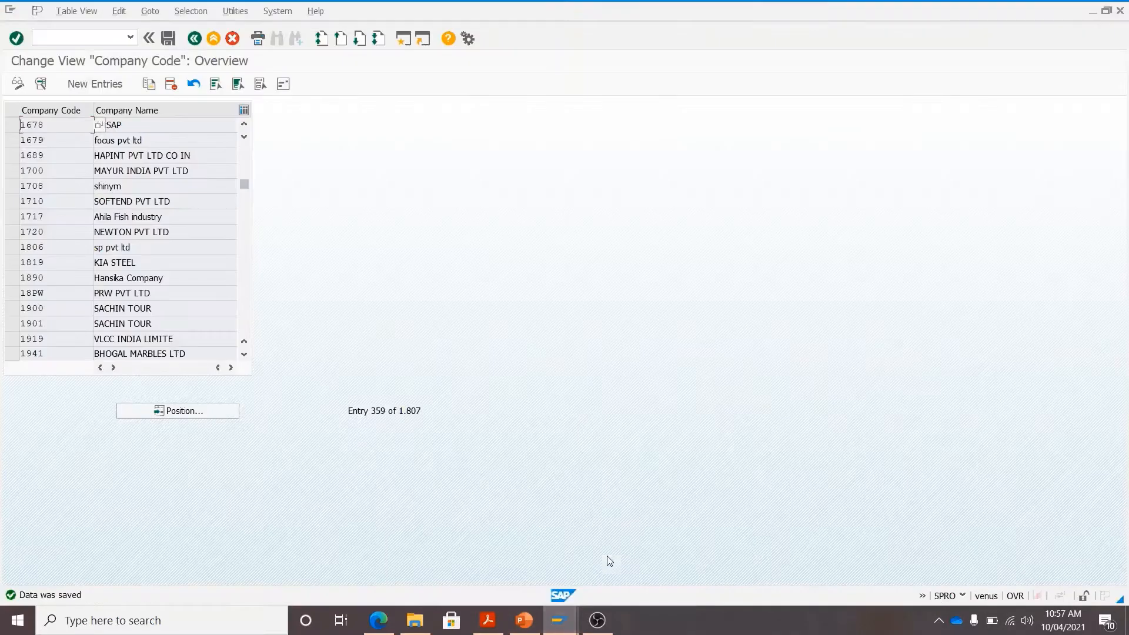
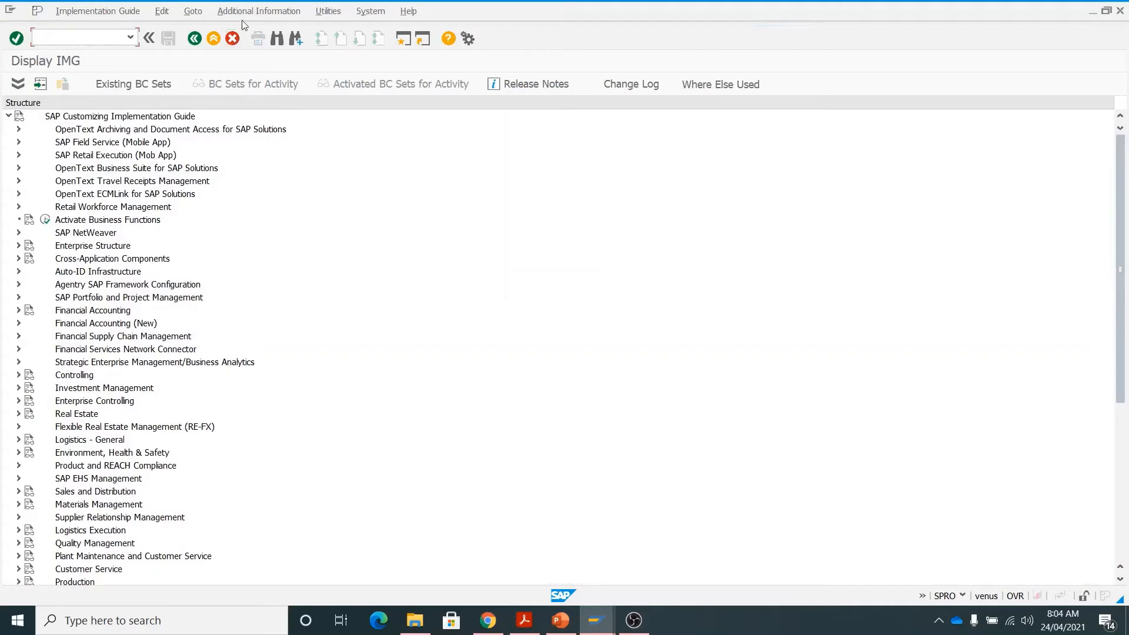
- Show the IMG activity key beside each entry and widen the information column
click(249, 11)
mouse_move(279, 32)
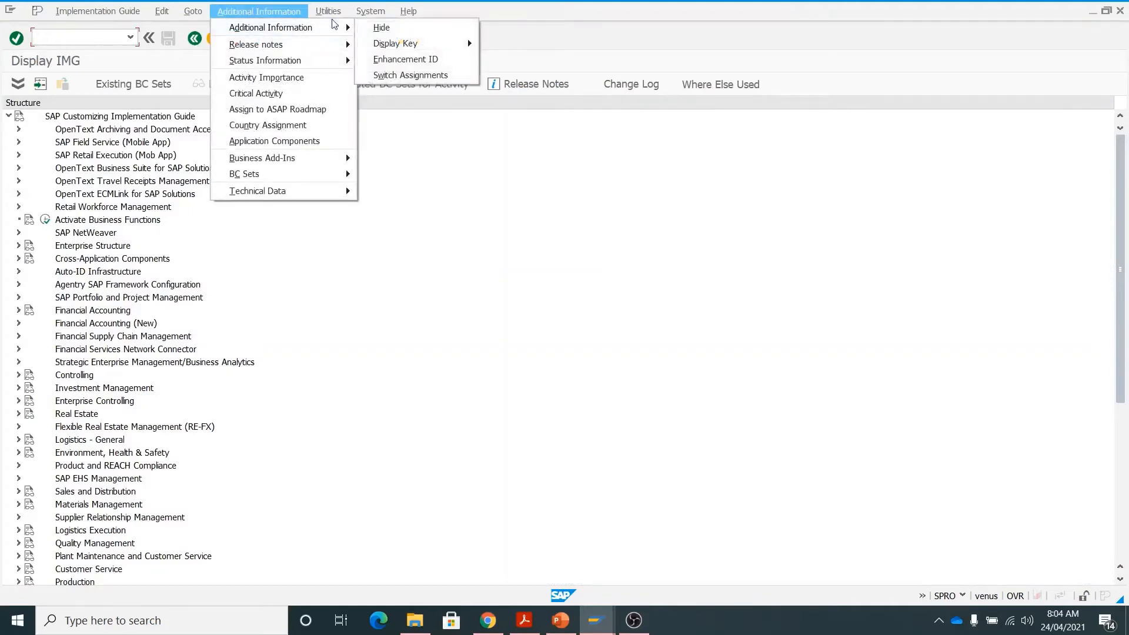
mouse_move(412, 43)
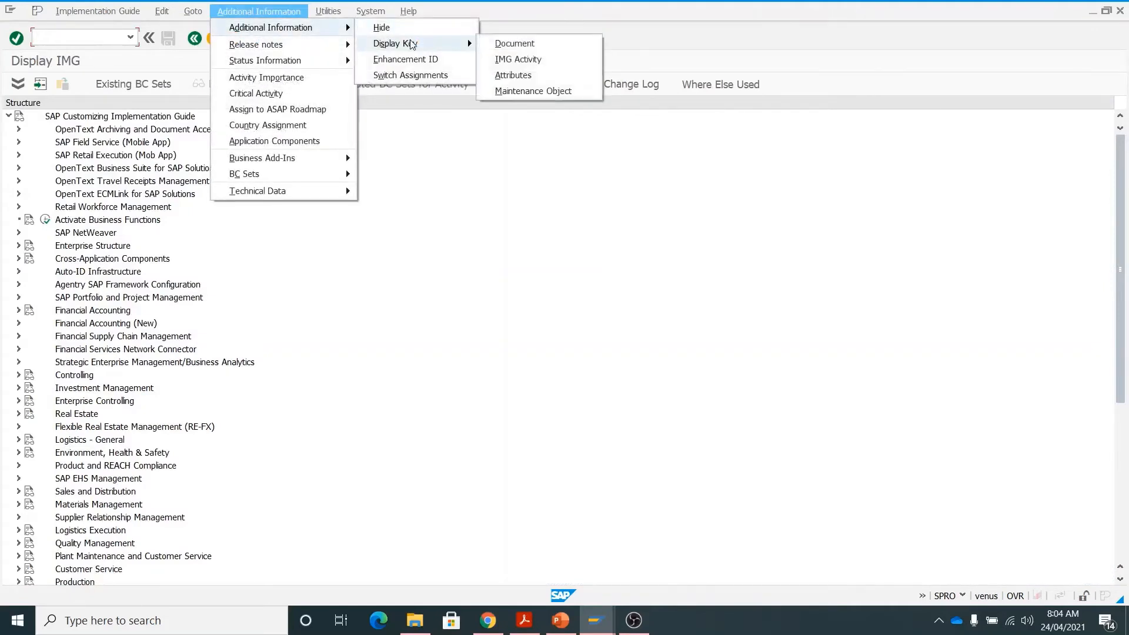
click(537, 58)
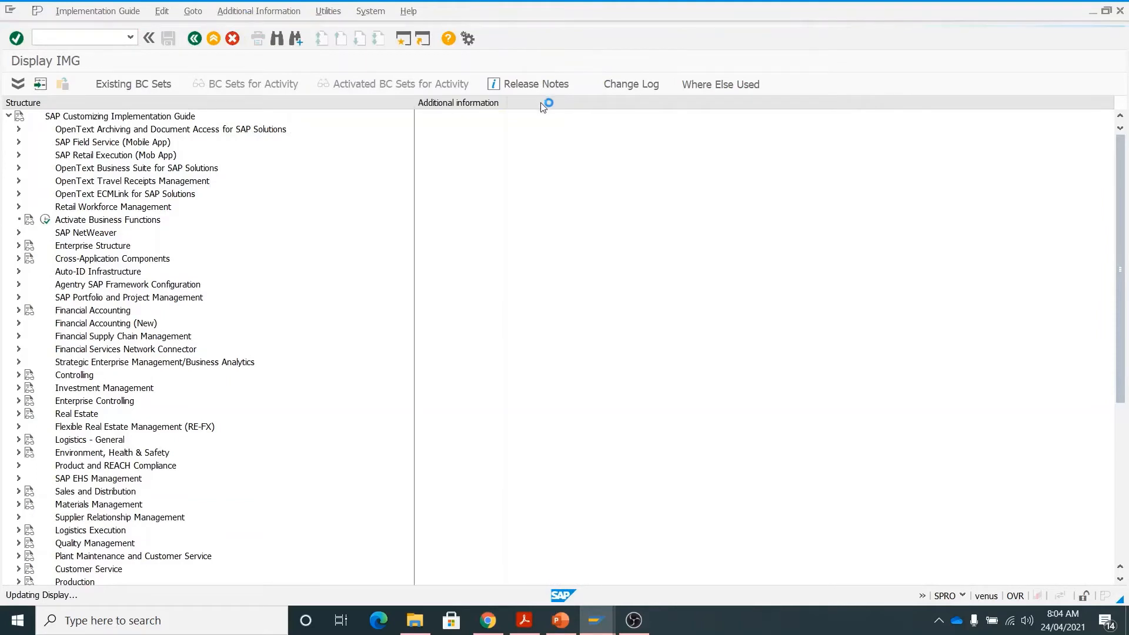
drag(508, 103, 575, 116)
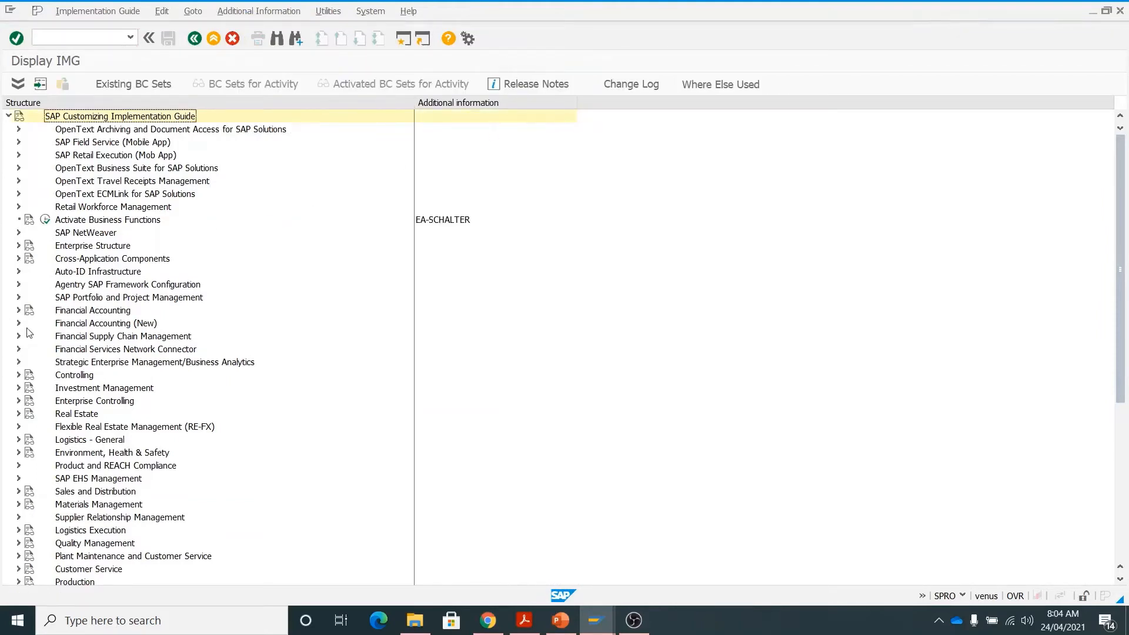
- Expand Financial Accounting to G/L Master Data Preparations and run Assign Company Code to Chart of Accounts
click(18, 310)
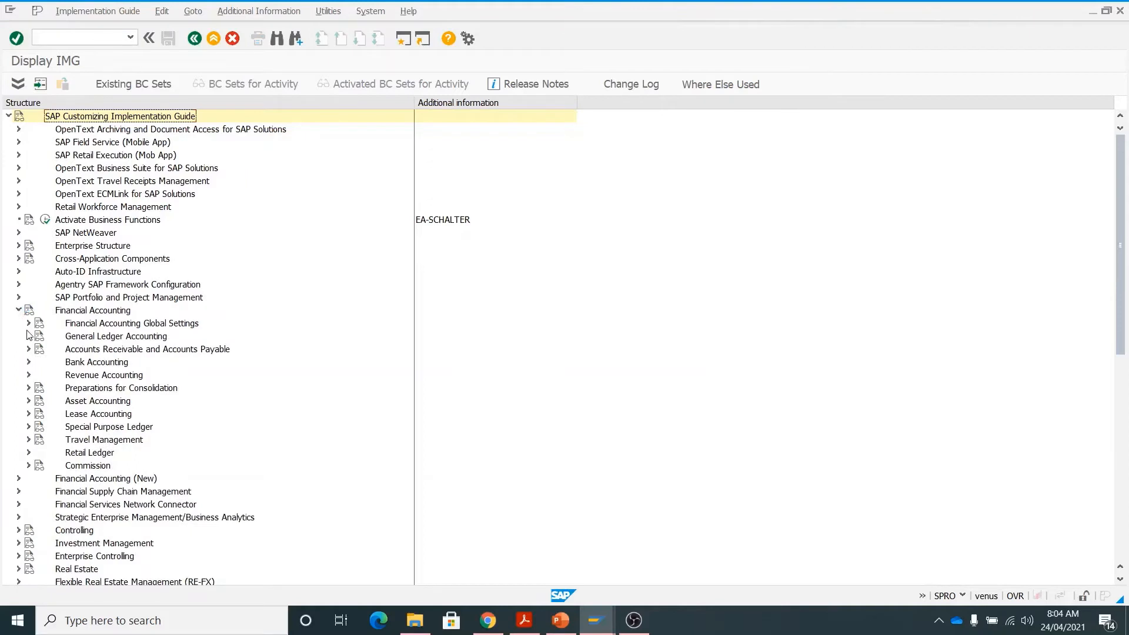
click(29, 337)
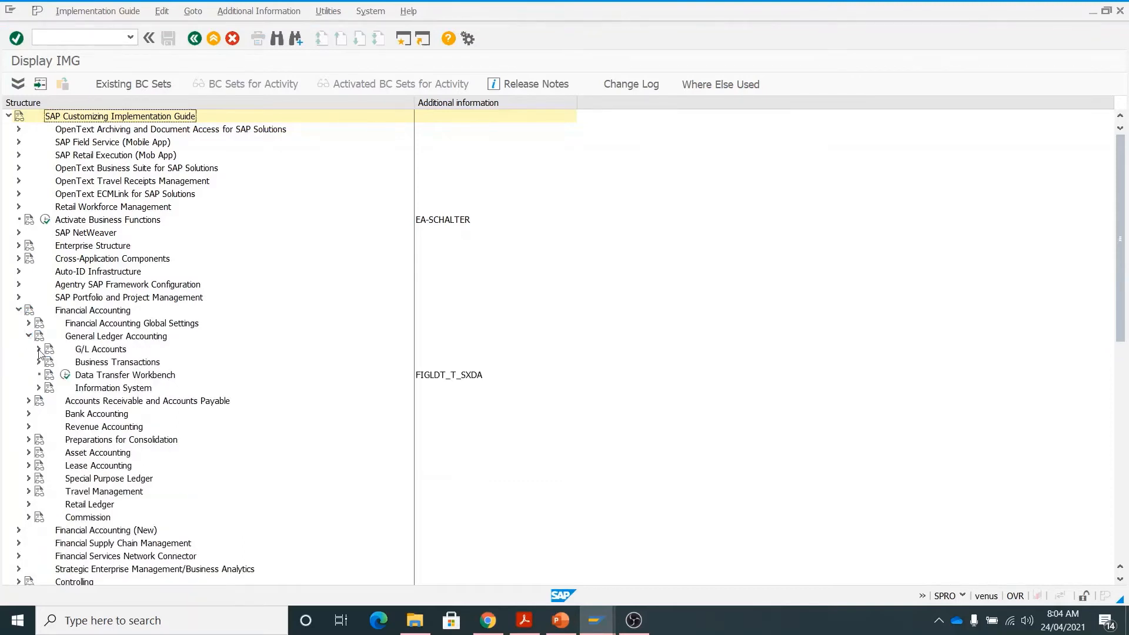
click(39, 349)
click(49, 363)
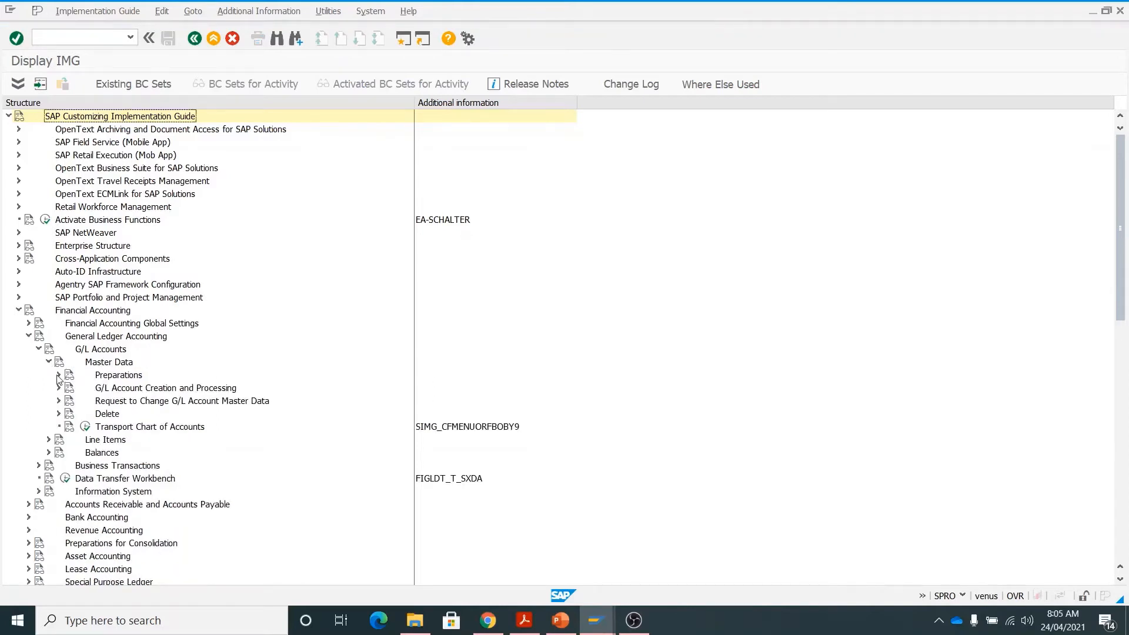
click(58, 374)
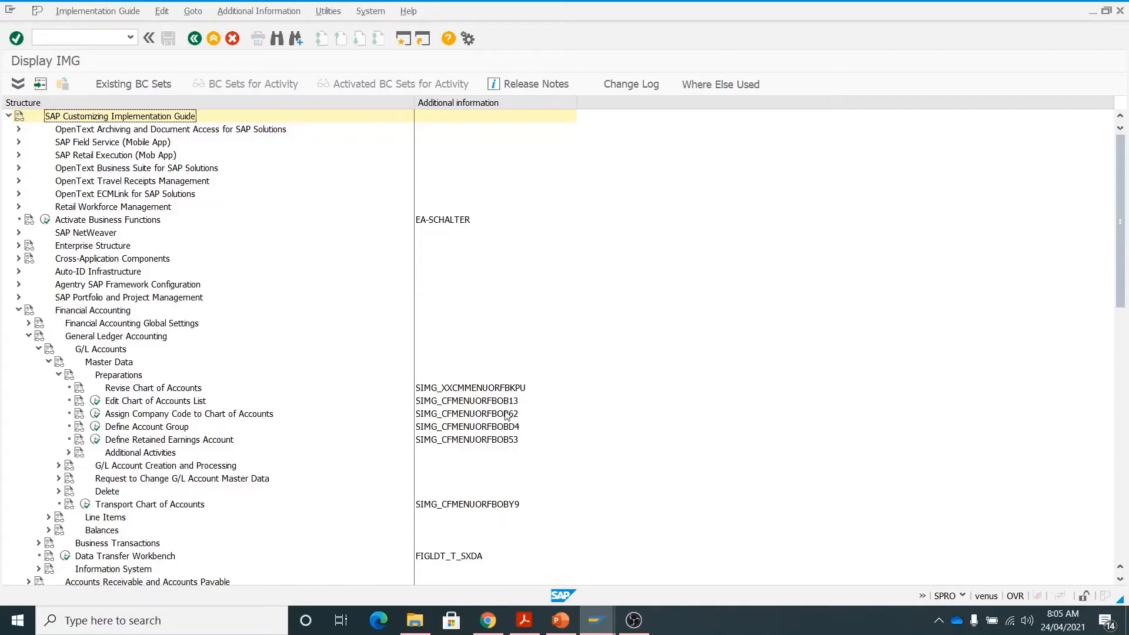
click(96, 415)
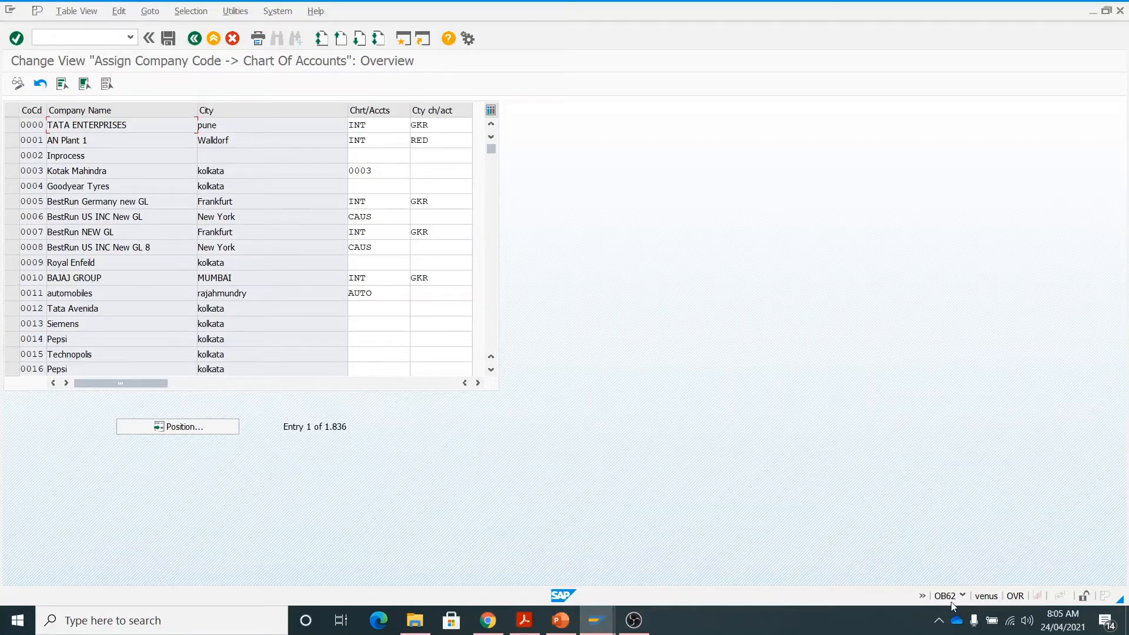
click(194, 40)
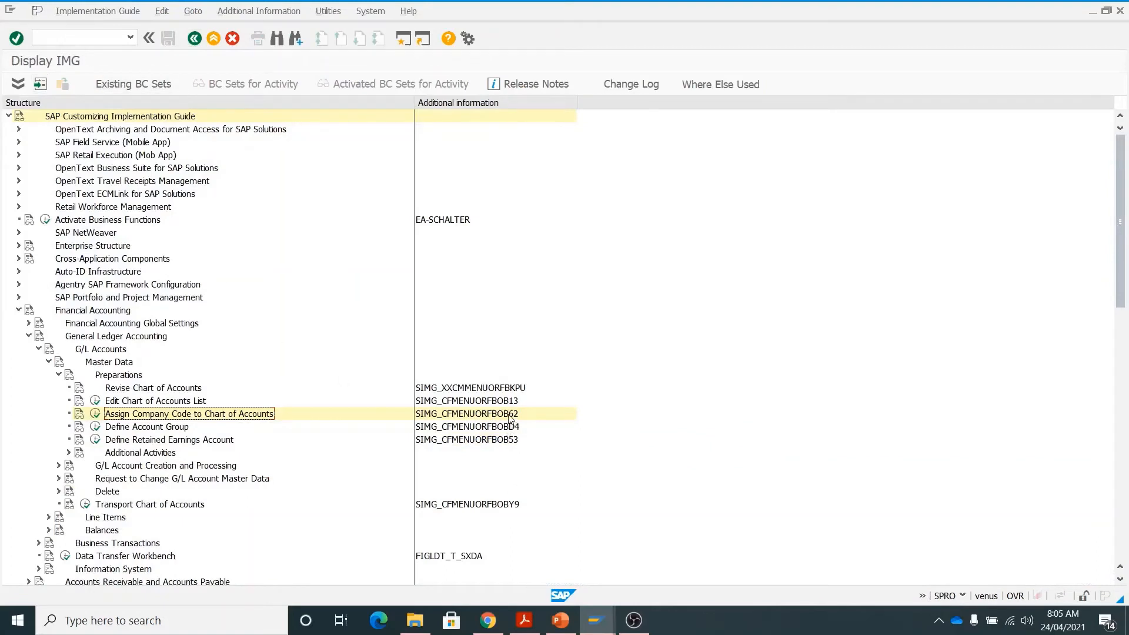
click(75, 40)
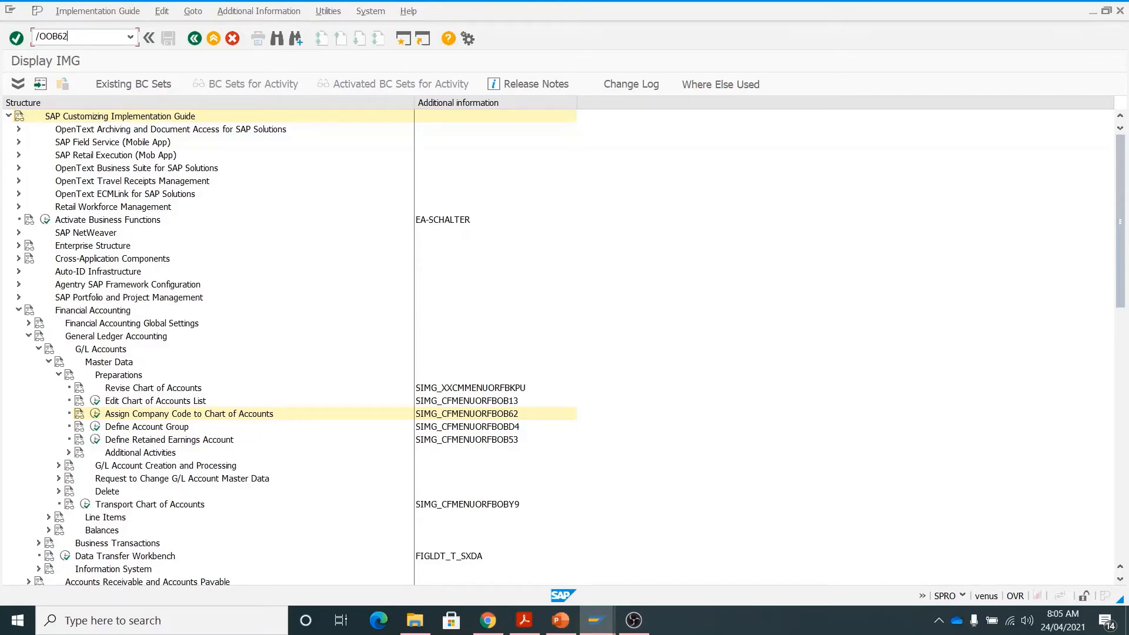
key(Return)
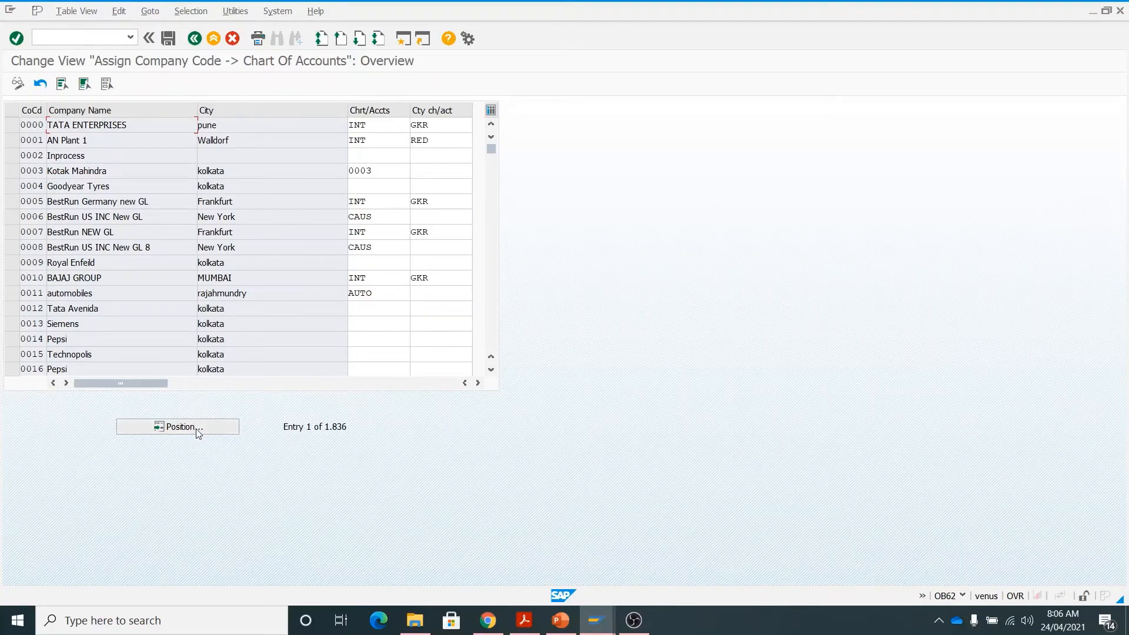
- Jump to company code 1678, set its chart of accounts to 1678, and save
click(177, 426)
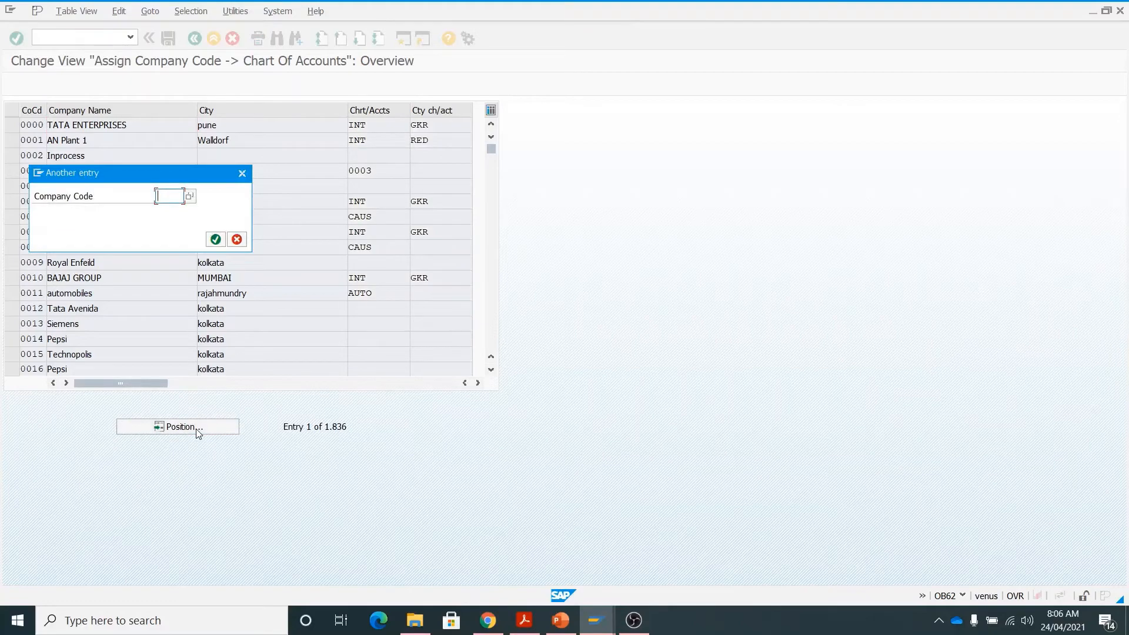
text(1678)
key(Return)
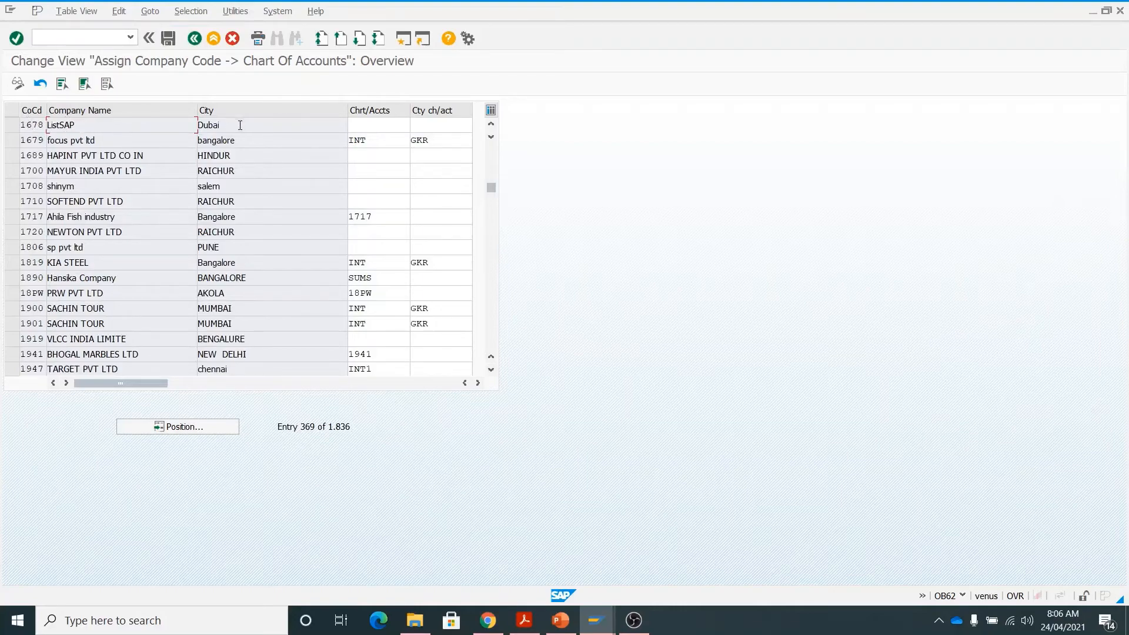
click(363, 126)
text(16\8)
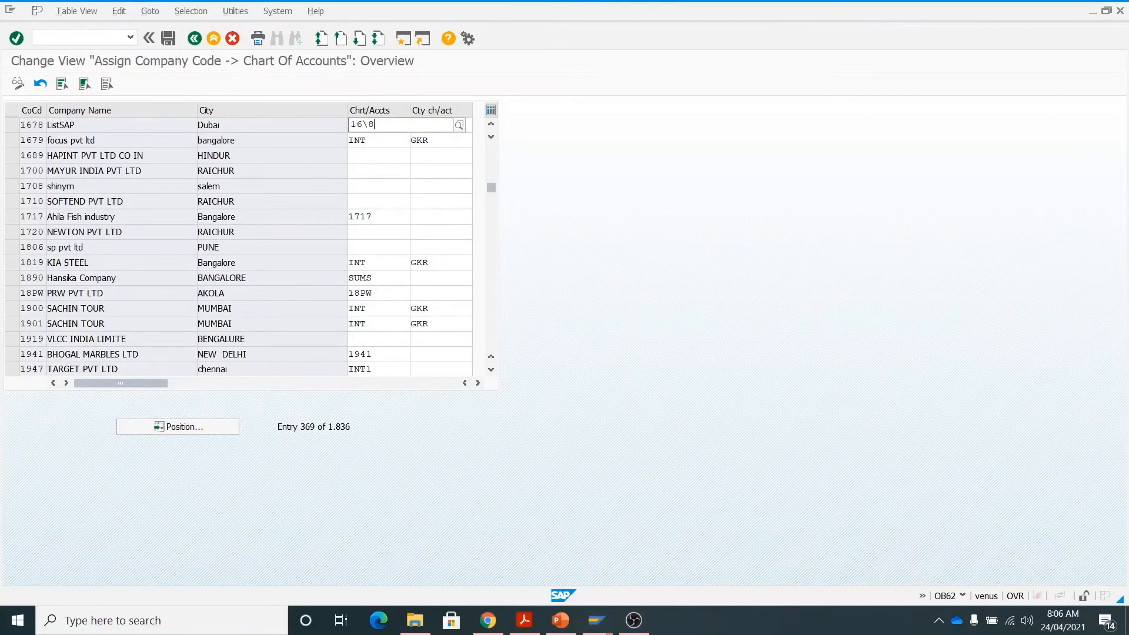
key(BackSpace)
key(BackSpace)
text(78)
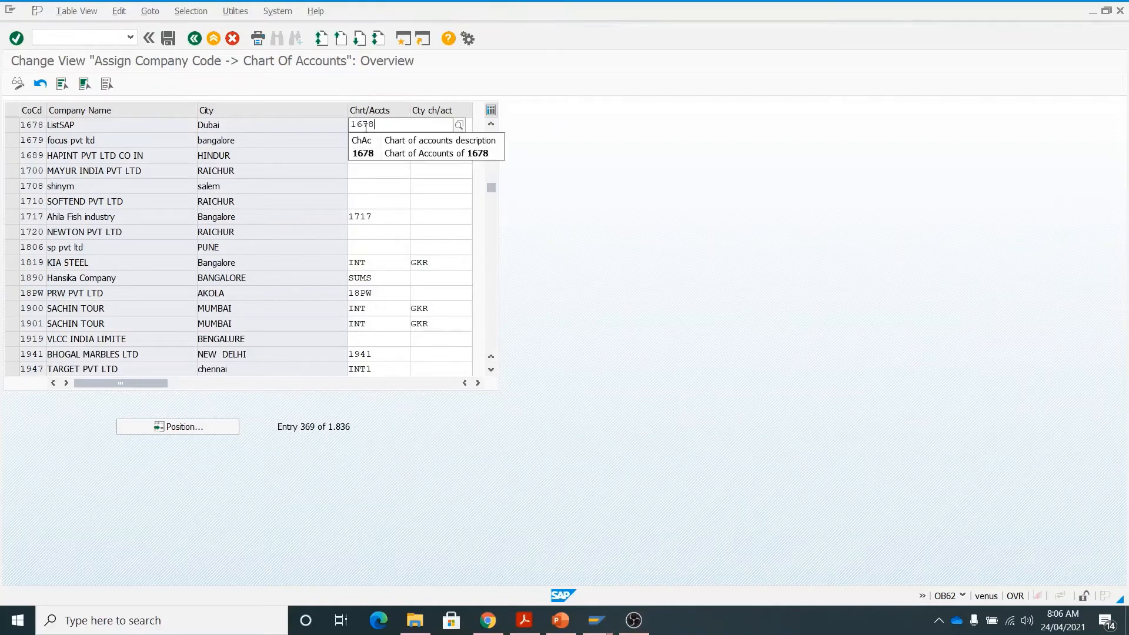
click(401, 151)
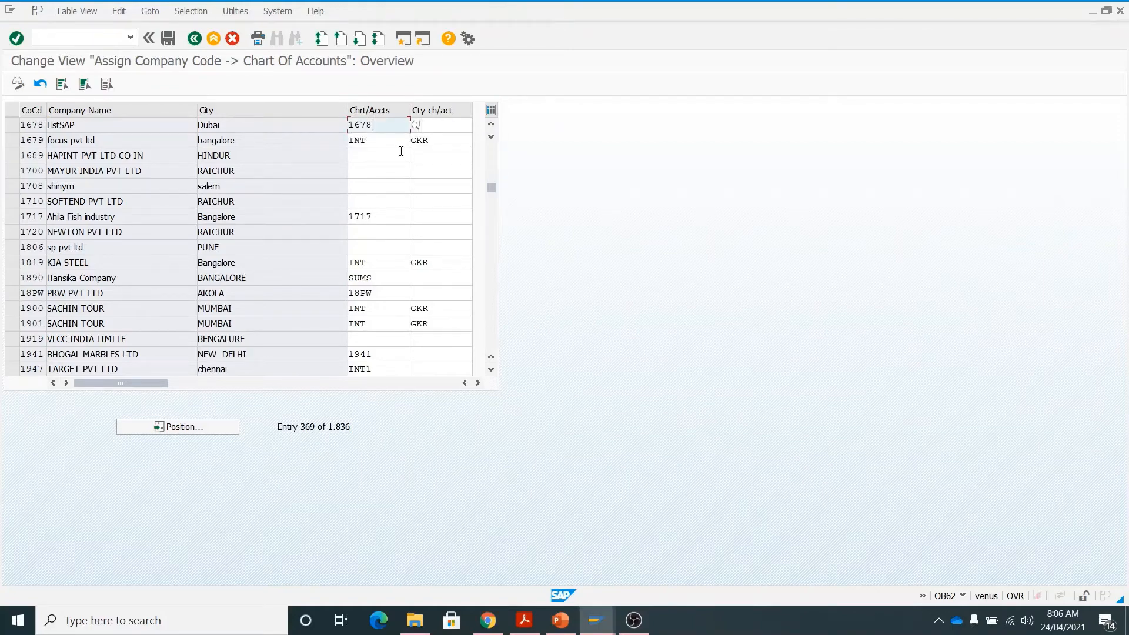
click(168, 38)
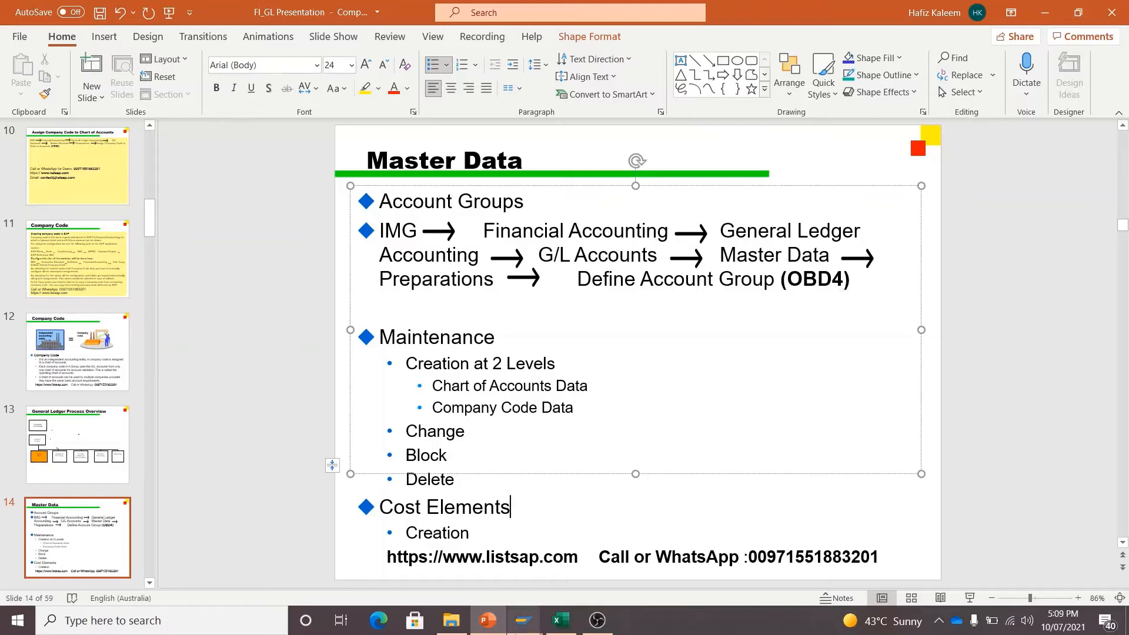
- Run SPRO from SAP Easy Access and open the SAP Reference IMG
mouse_move(523, 620)
click(564, 569)
click(88, 75)
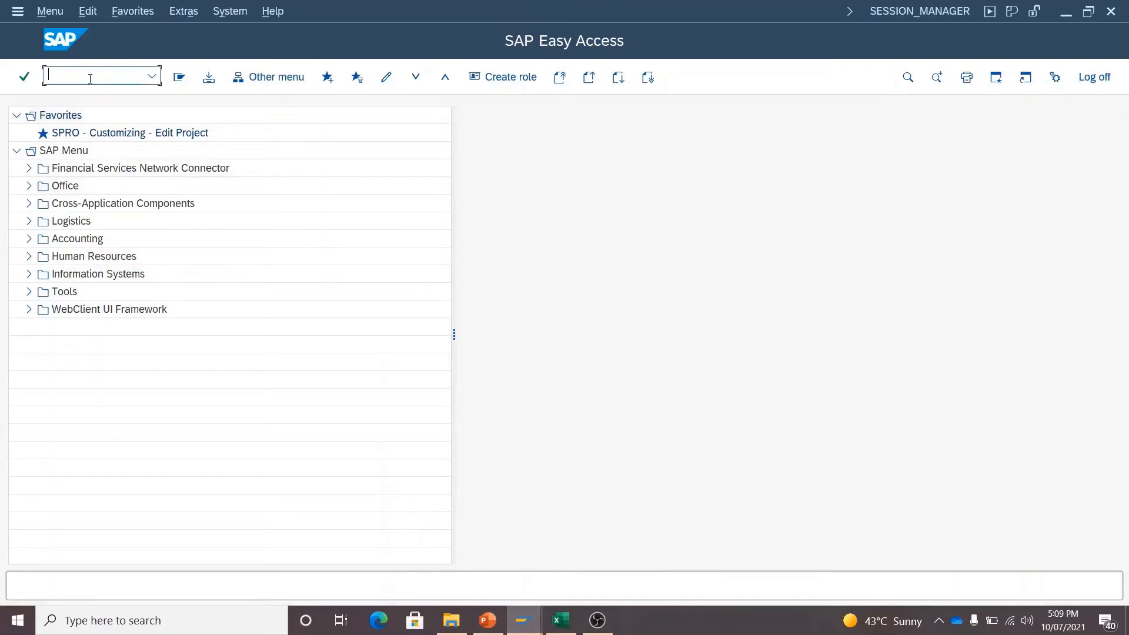
text(SPRO)
key(Return)
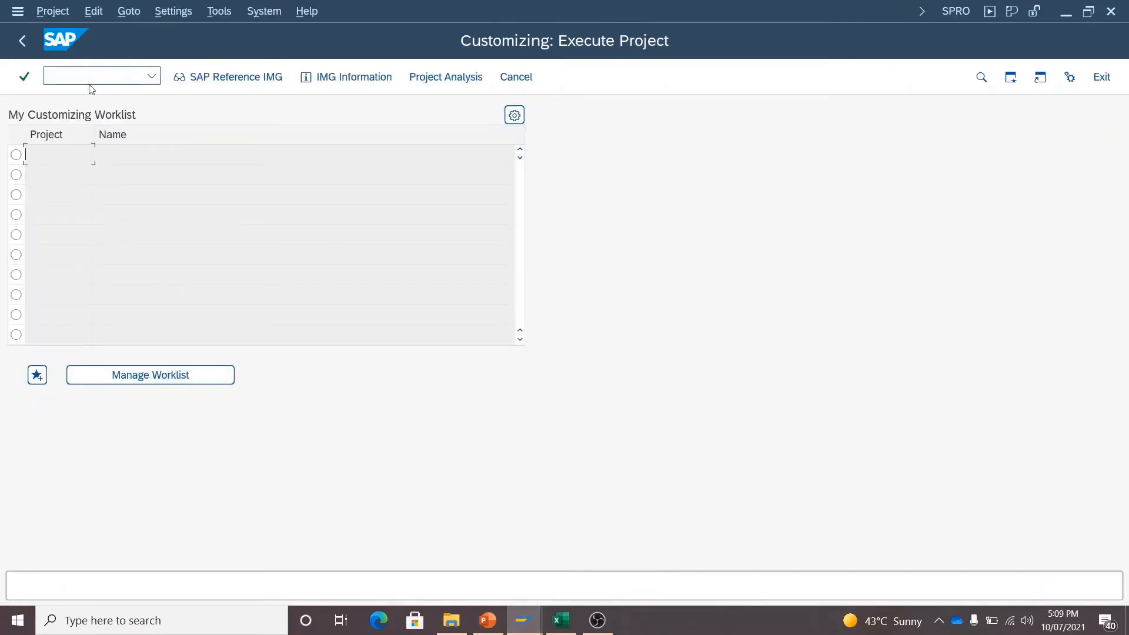
click(228, 75)
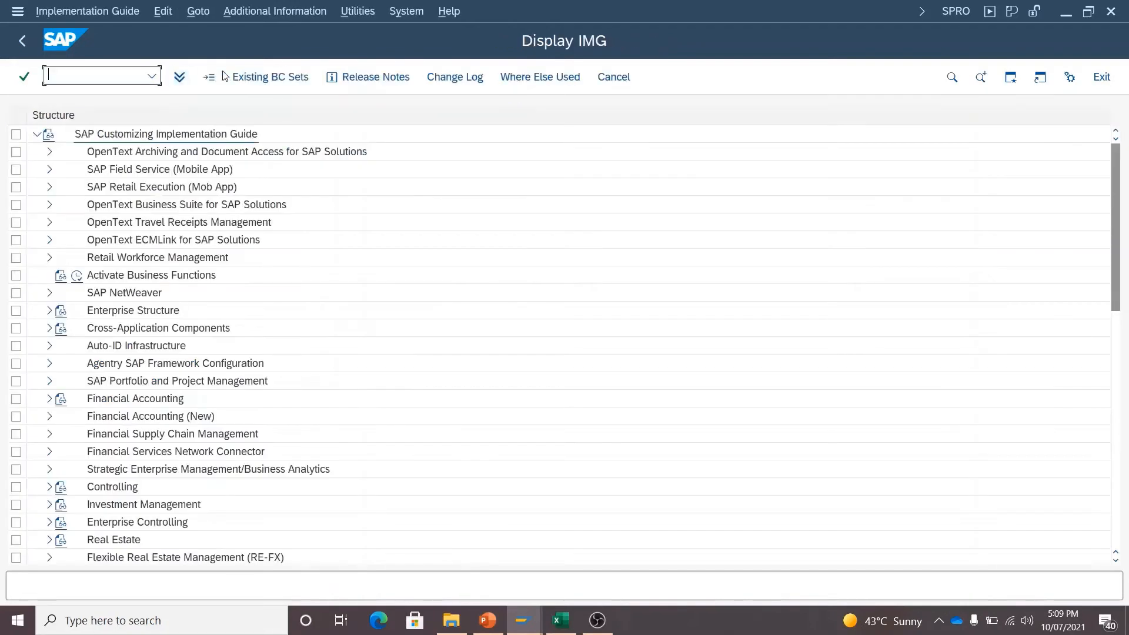
- Show IMG activity keys and expand Financial Accounting down to G/L Master Data Preparations
click(264, 11)
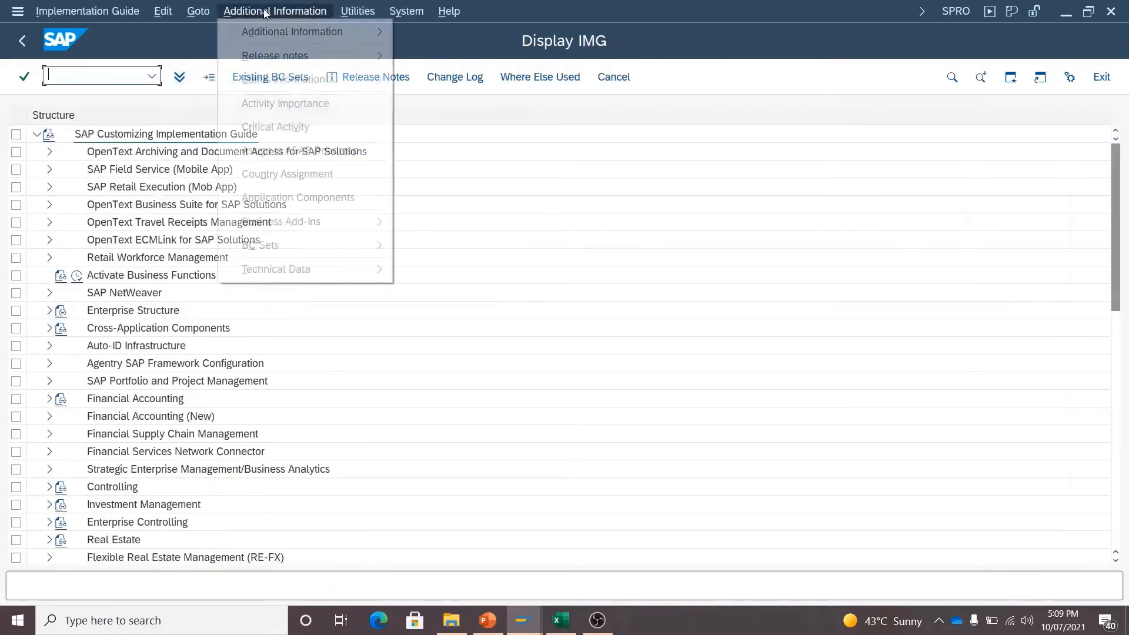
mouse_move(303, 32)
mouse_move(447, 55)
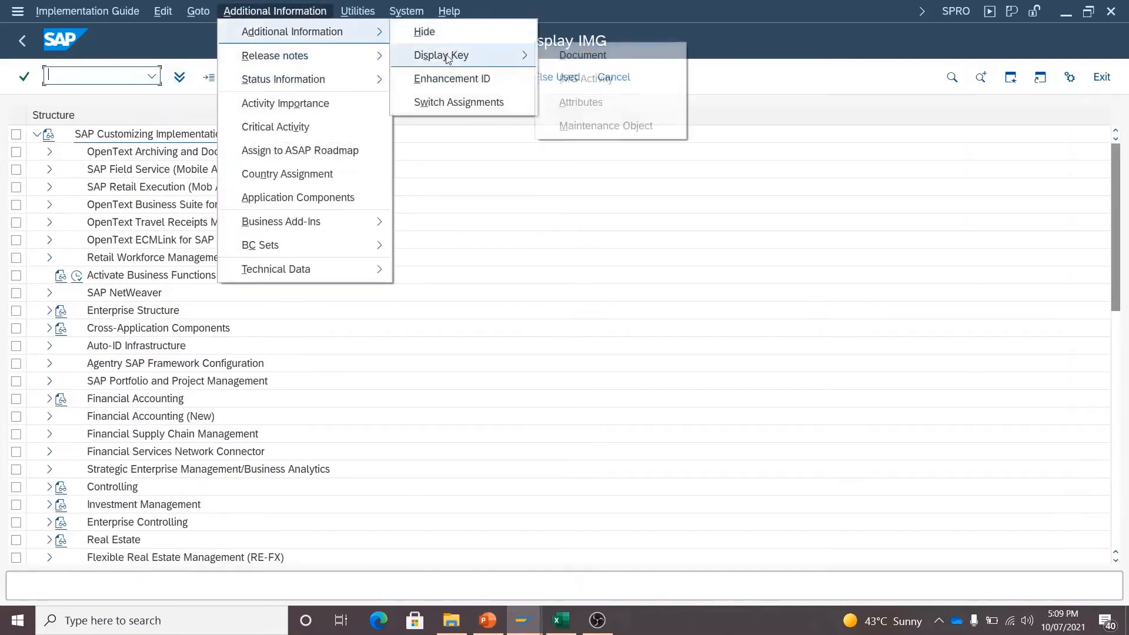
click(636, 79)
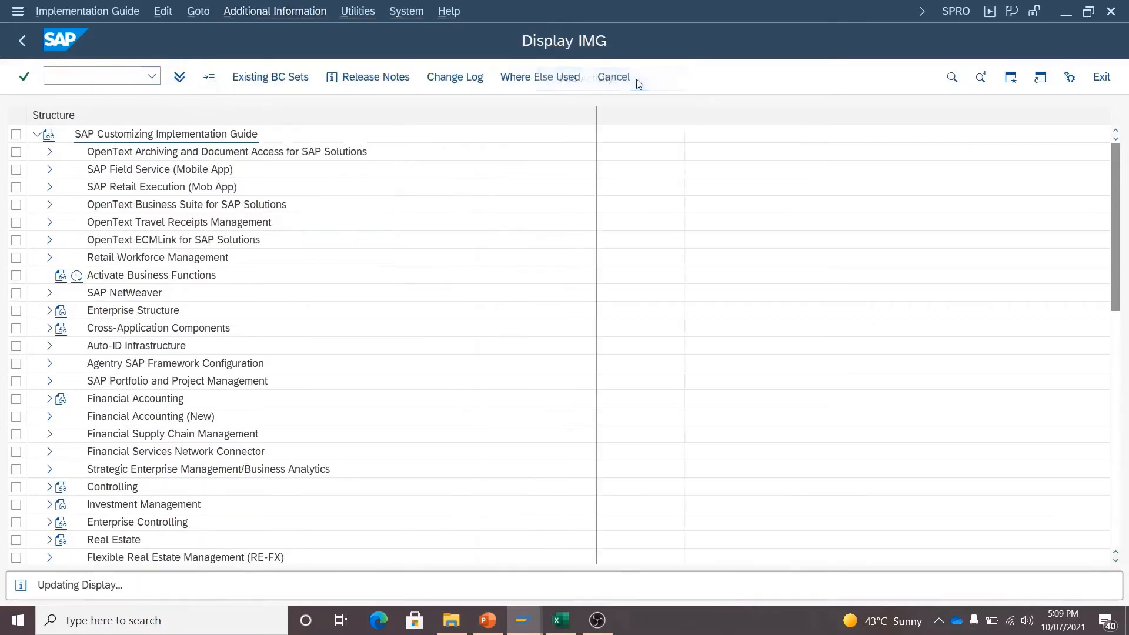
drag(722, 112, 758, 113)
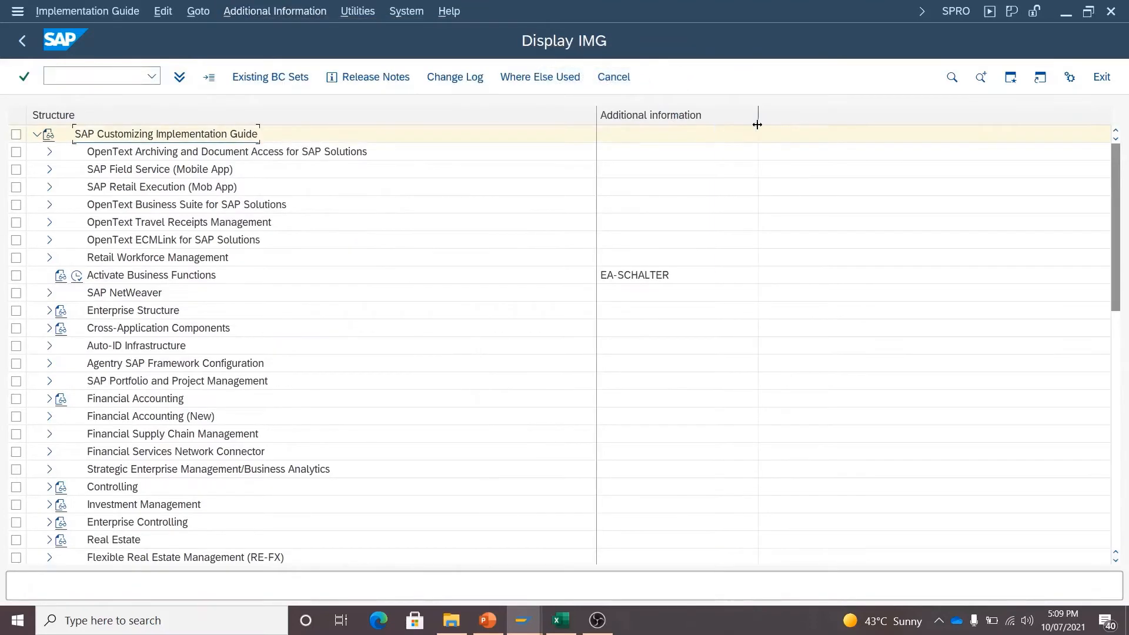
click(49, 399)
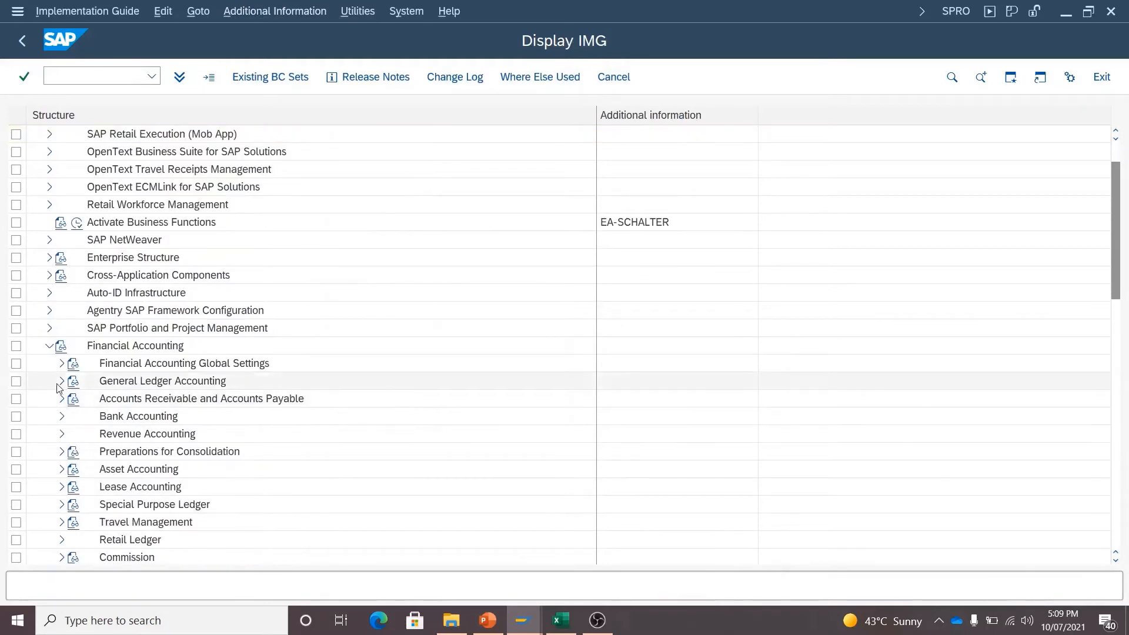
click(61, 381)
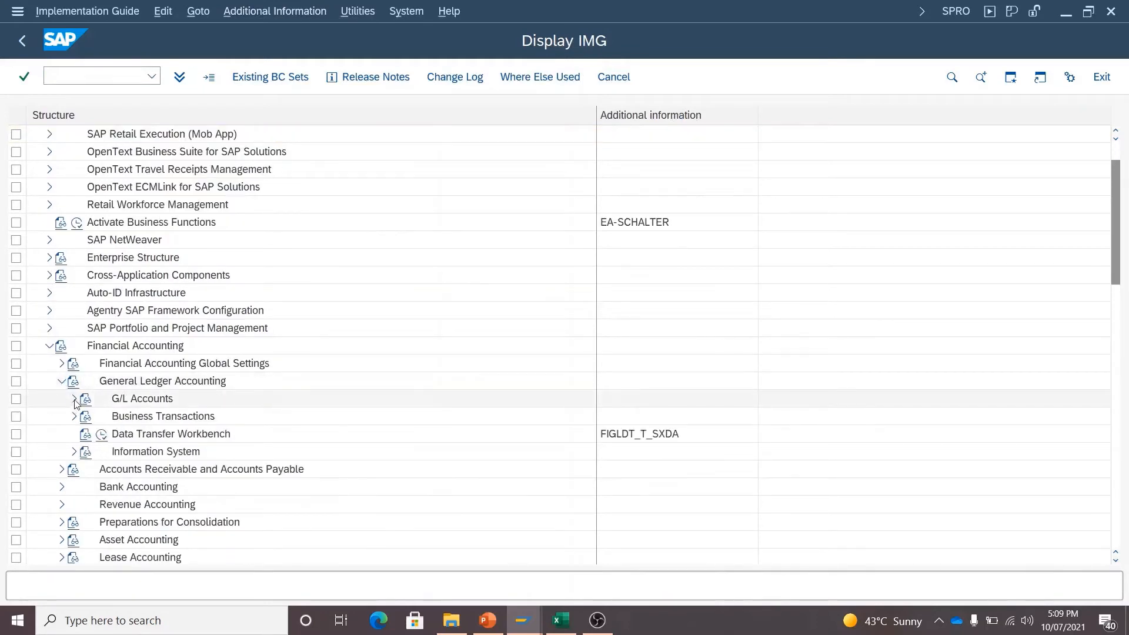
click(73, 399)
click(87, 417)
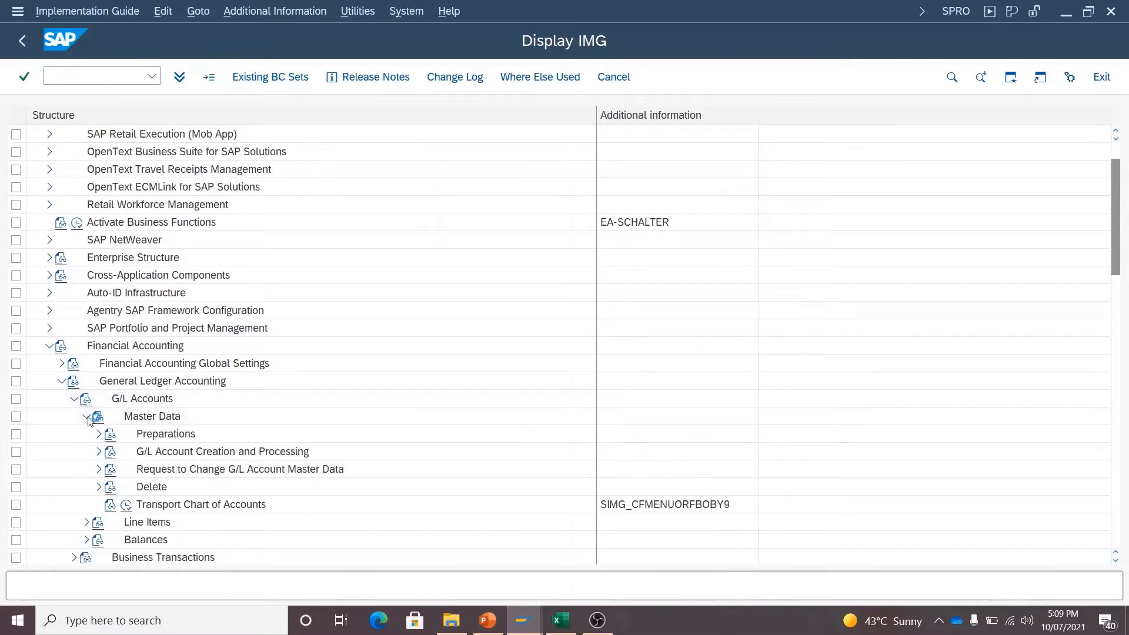
click(98, 437)
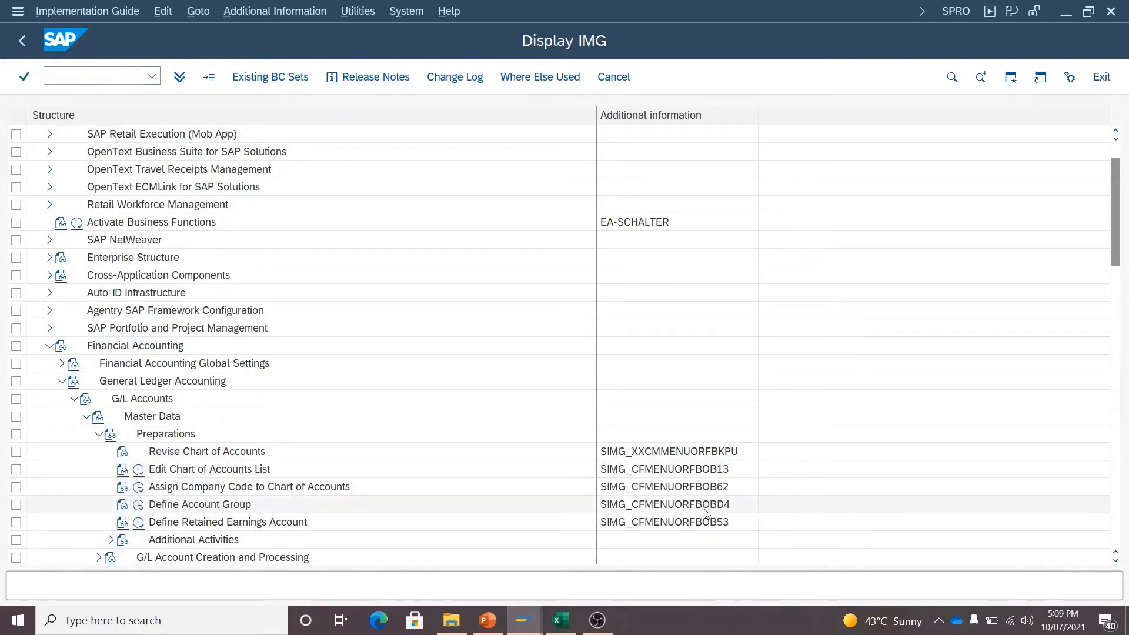
- Launch Define Account Group (OBD4) and start a blank New Entries screen
click(139, 509)
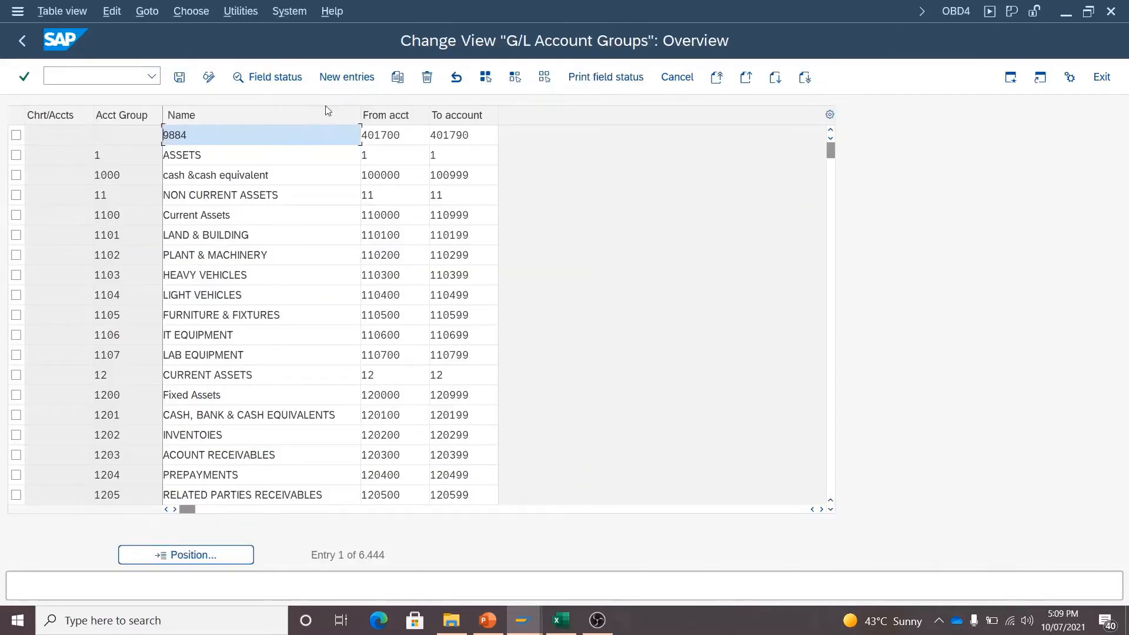
click(339, 81)
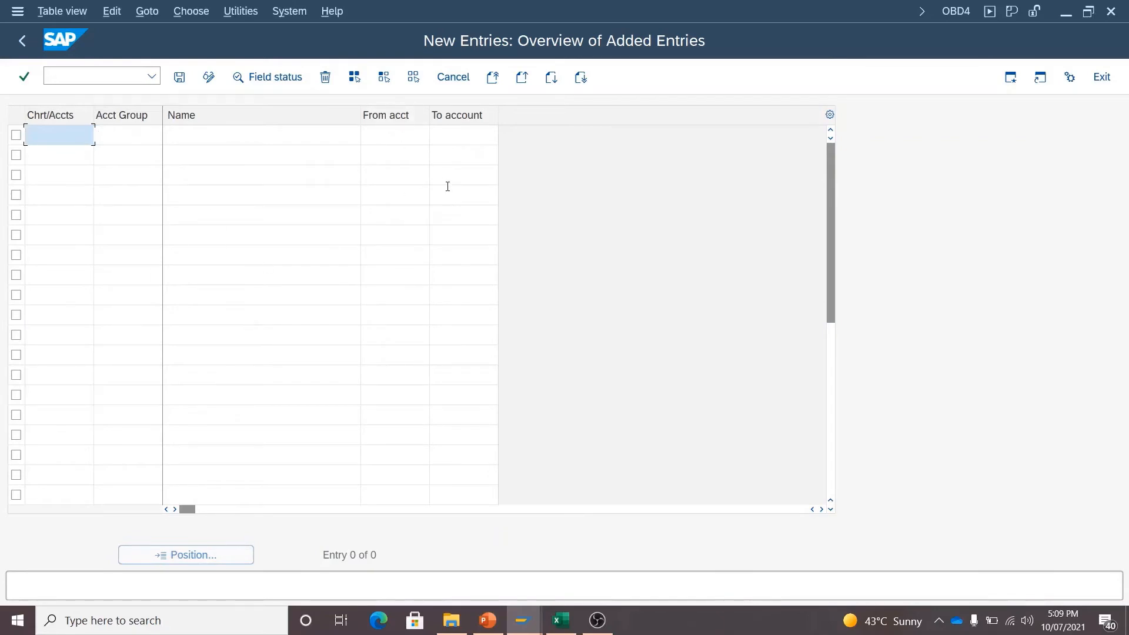
click(561, 620)
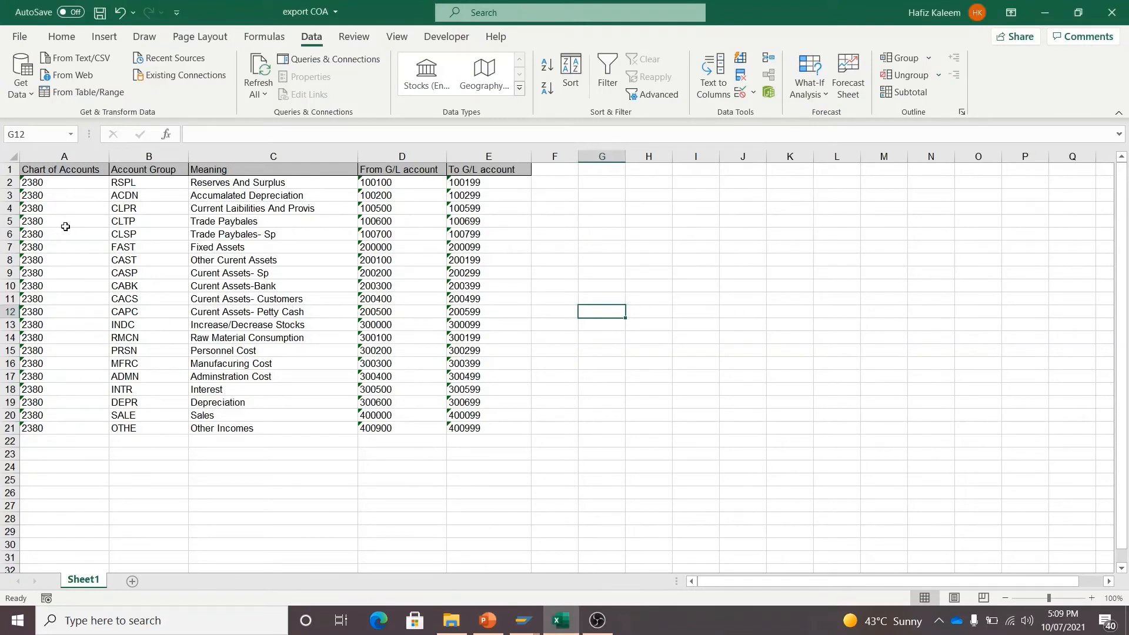
- Enter 1678 in A2 and paste it over A3:A21, replacing every 2380
click(56, 185)
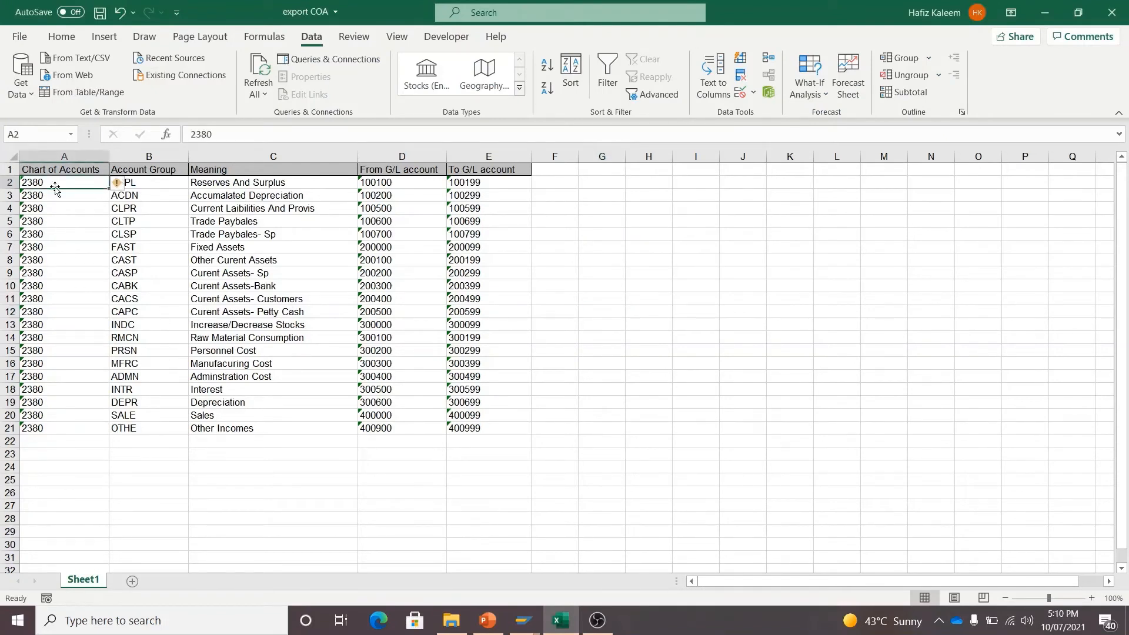
text(1678)
key(Return)
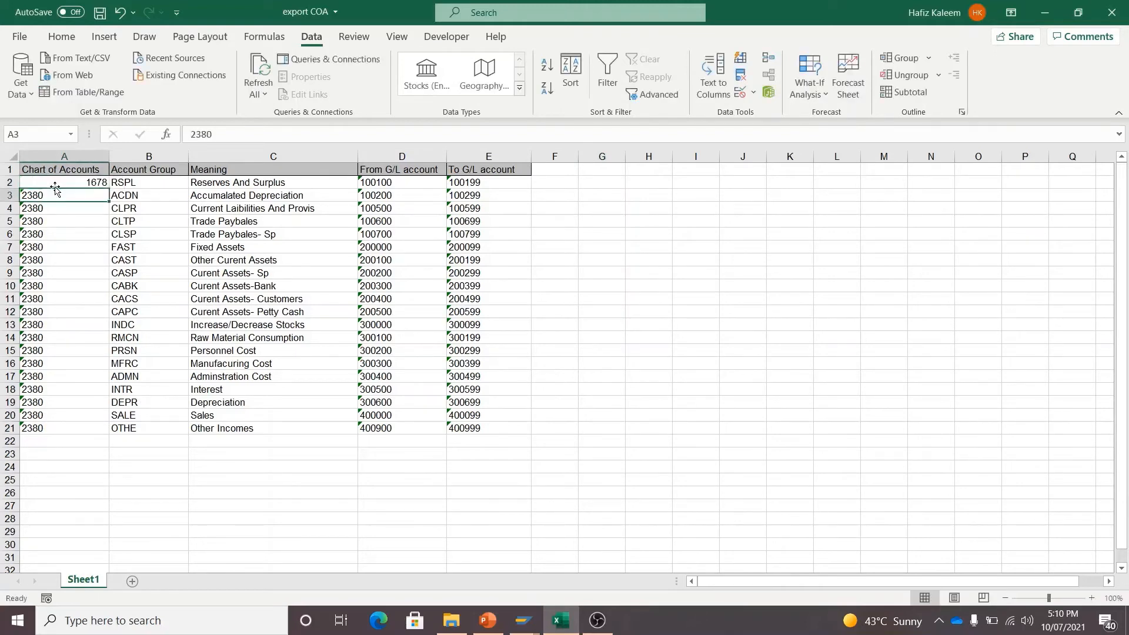
click(54, 183)
key(ctrl+c)
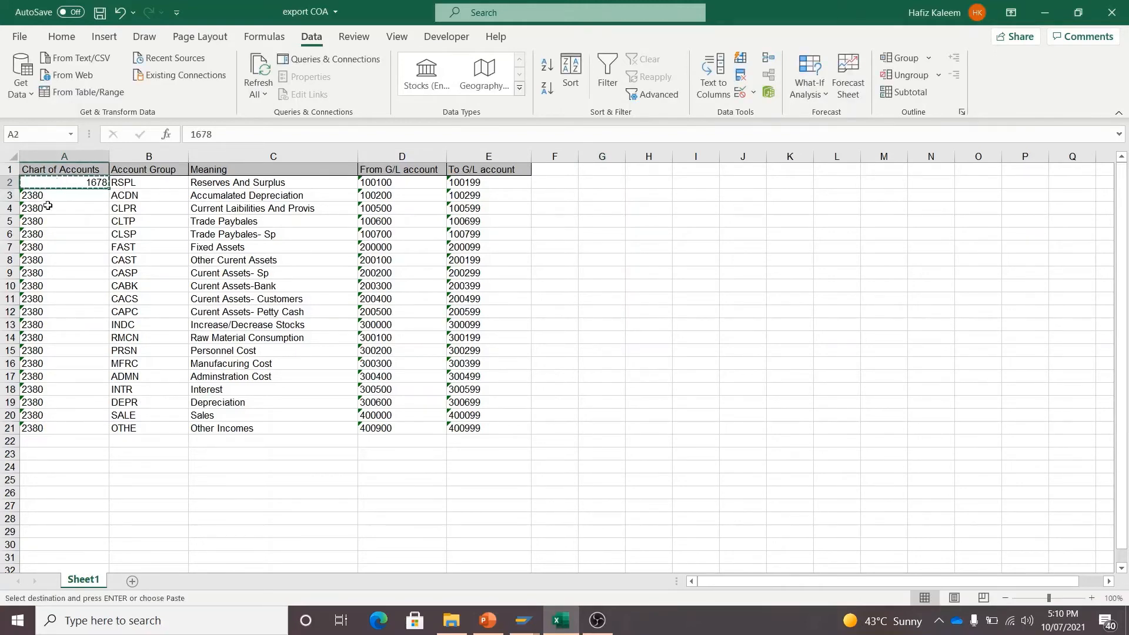
drag(46, 197, 50, 431)
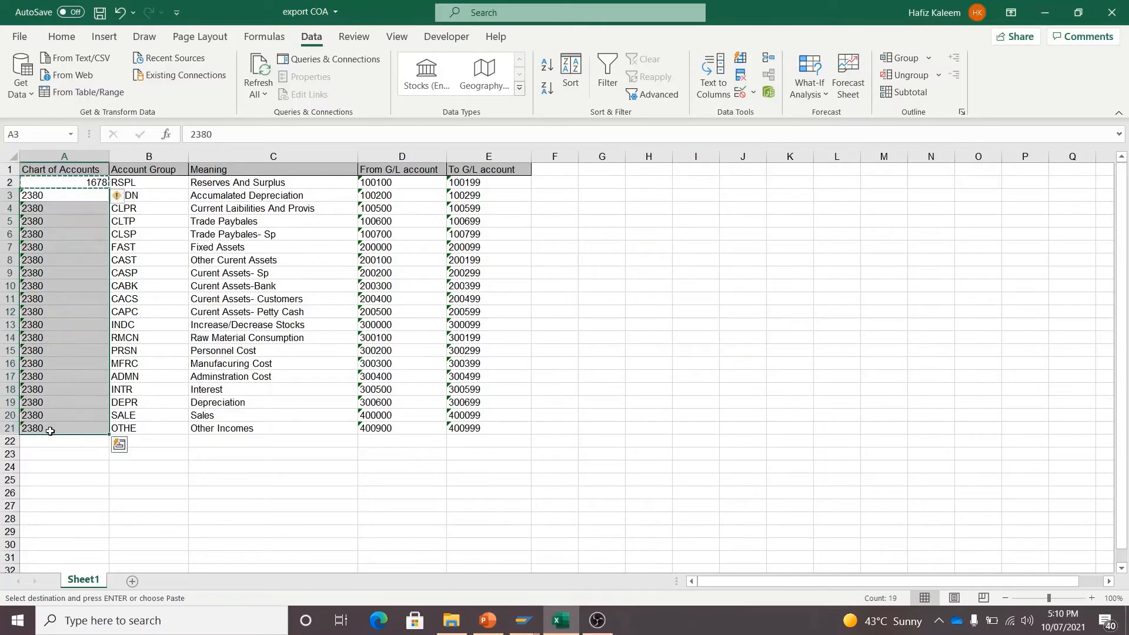
key(ctrl+v)
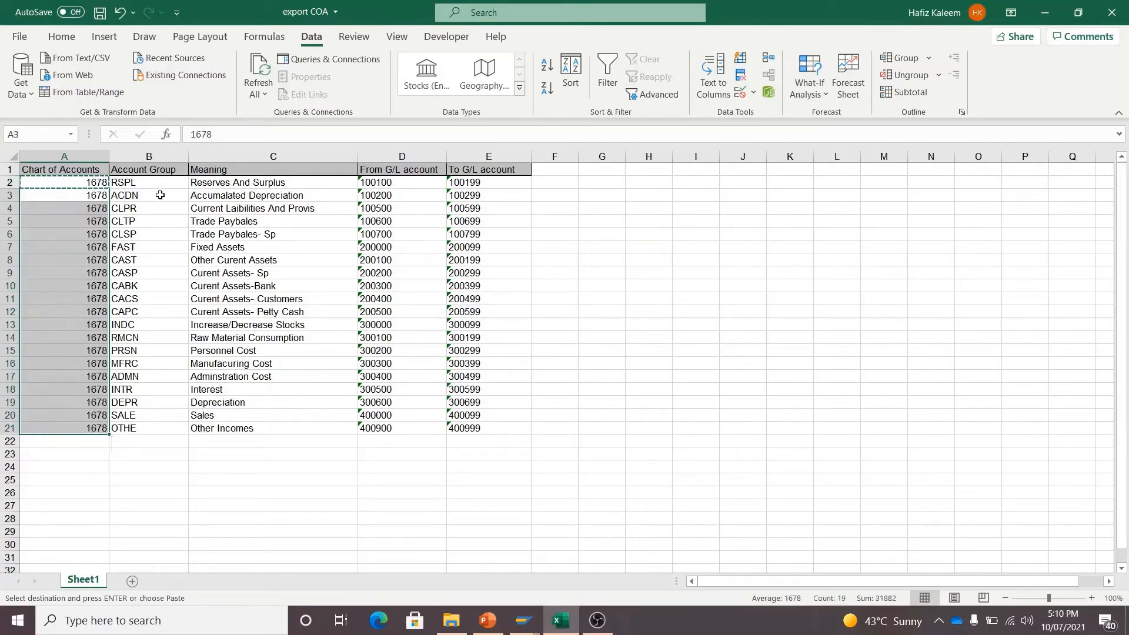
- Review the account group rows, then copy the table body A2:E21 and return to SAP
click(159, 183)
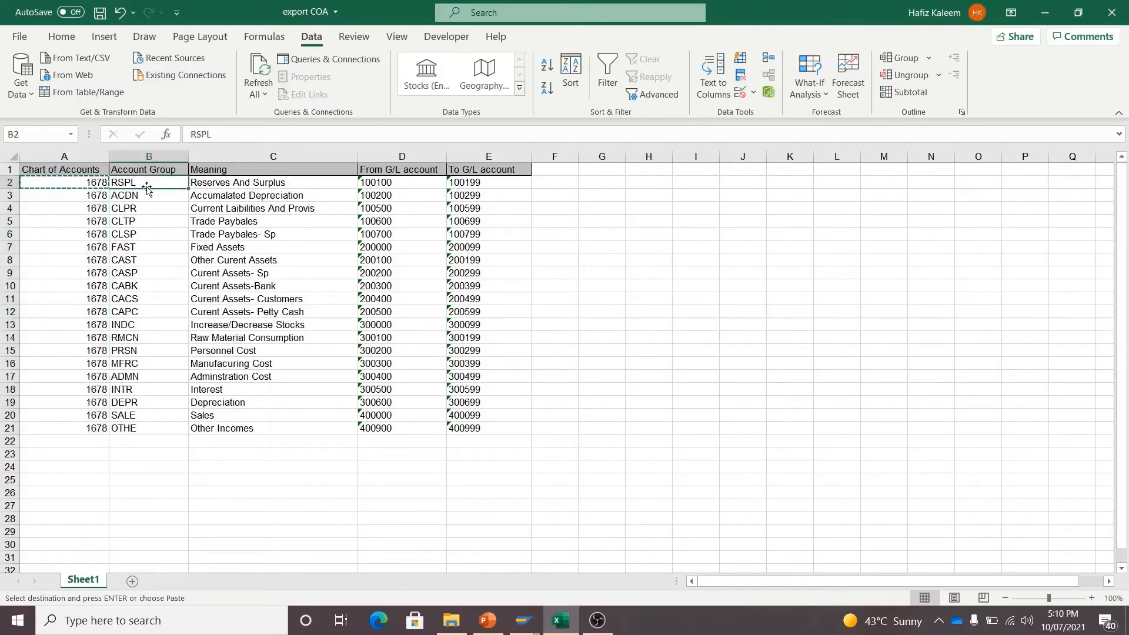
click(197, 182)
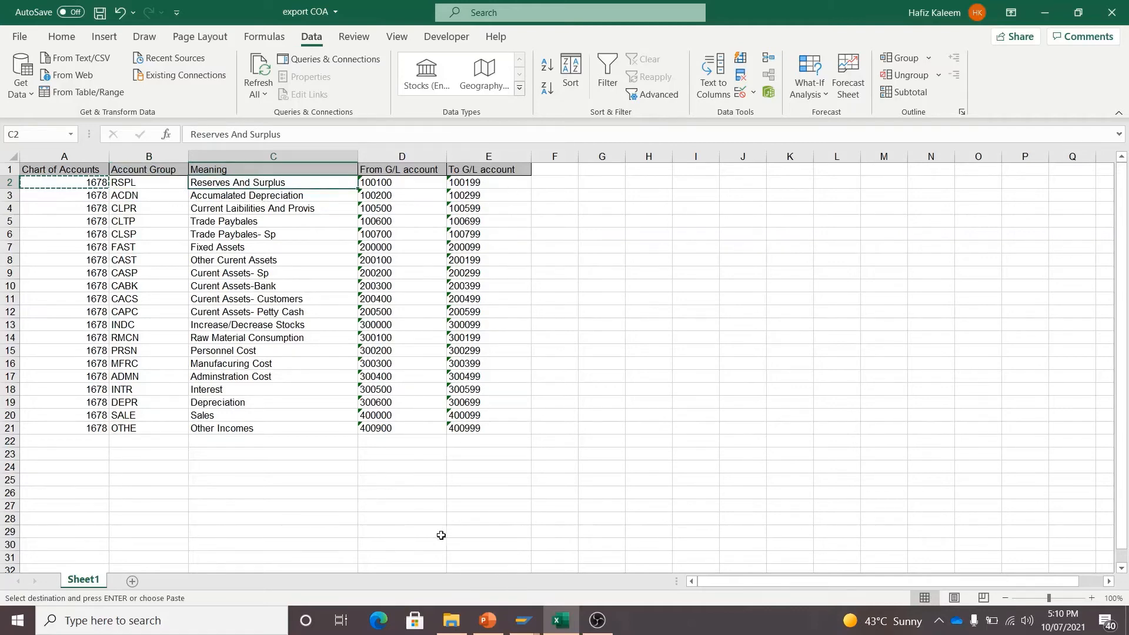
click(400, 520)
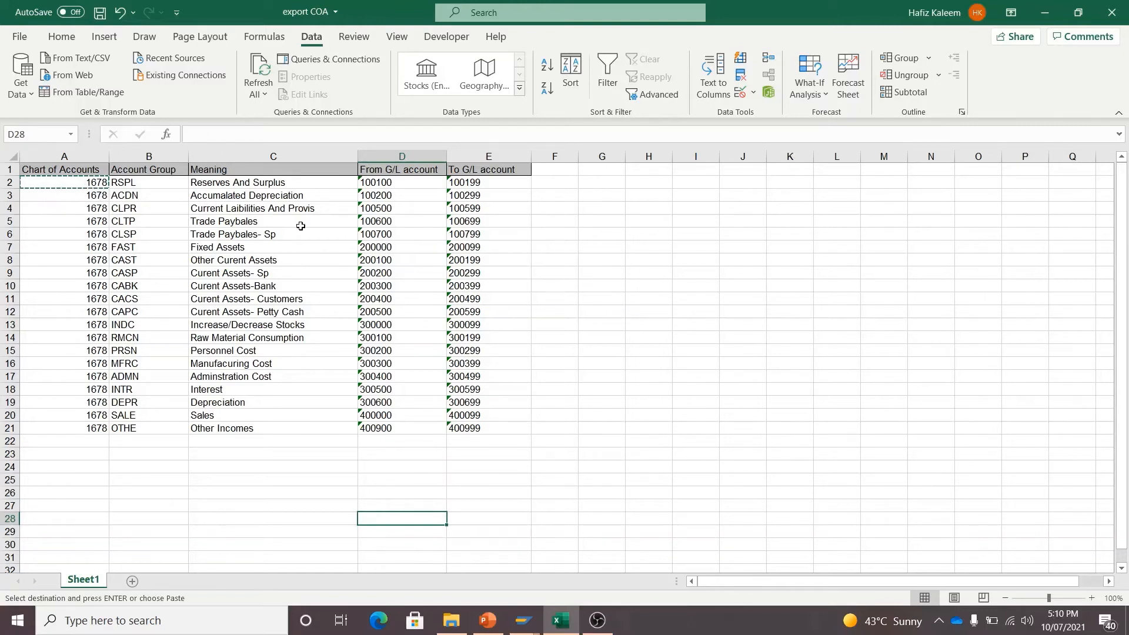
click(393, 431)
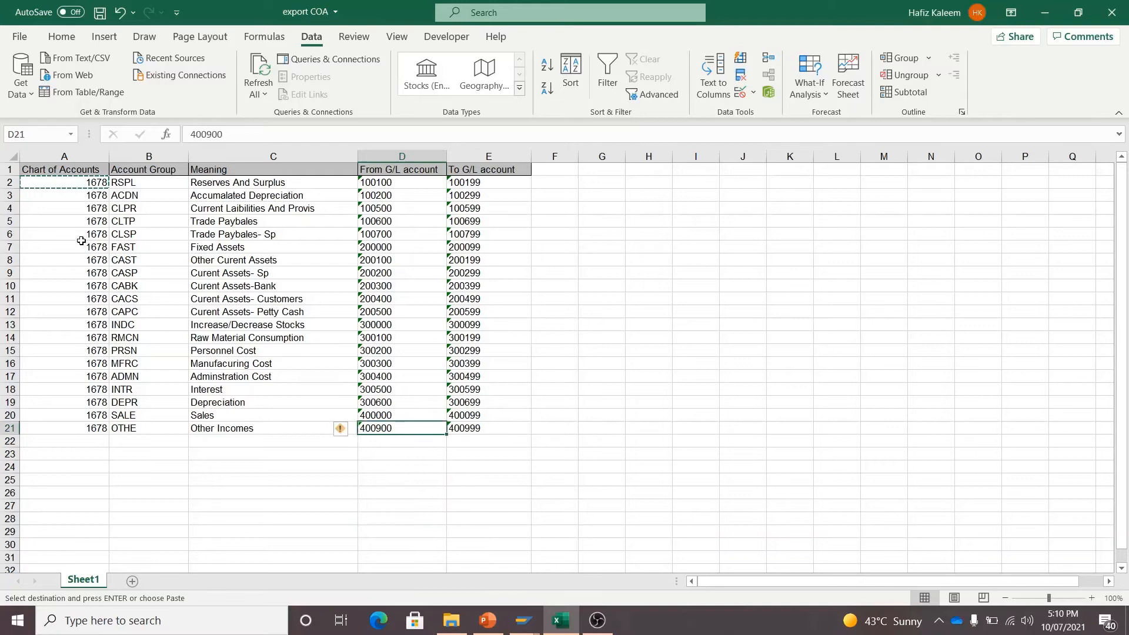
click(97, 185)
drag(101, 192, 485, 429)
key(ctrl+c)
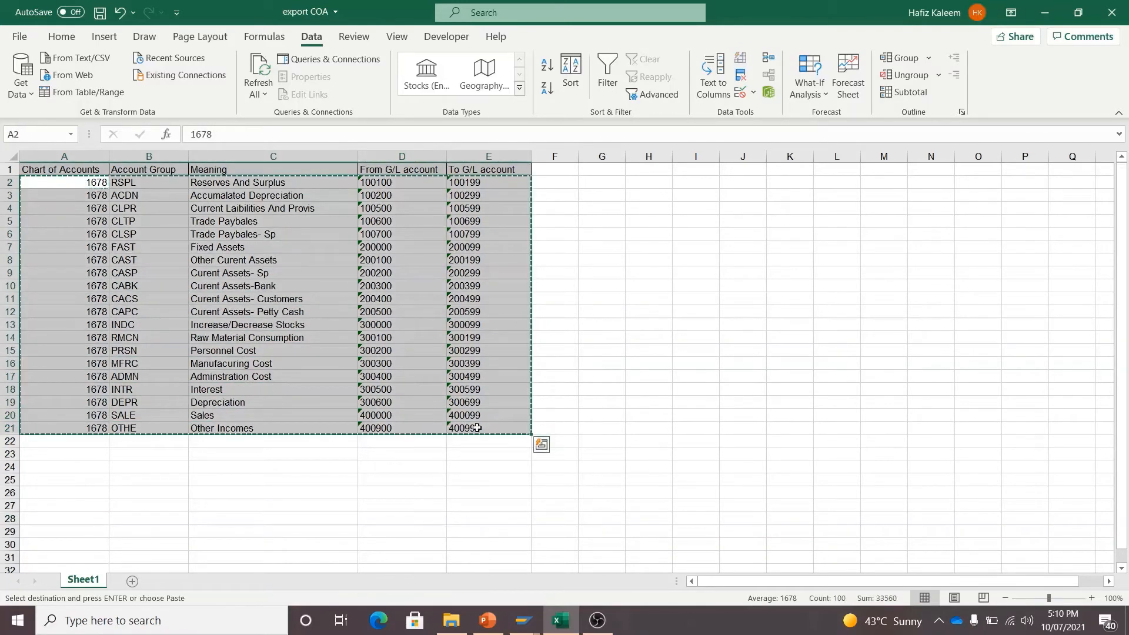
key(alt+Tab)
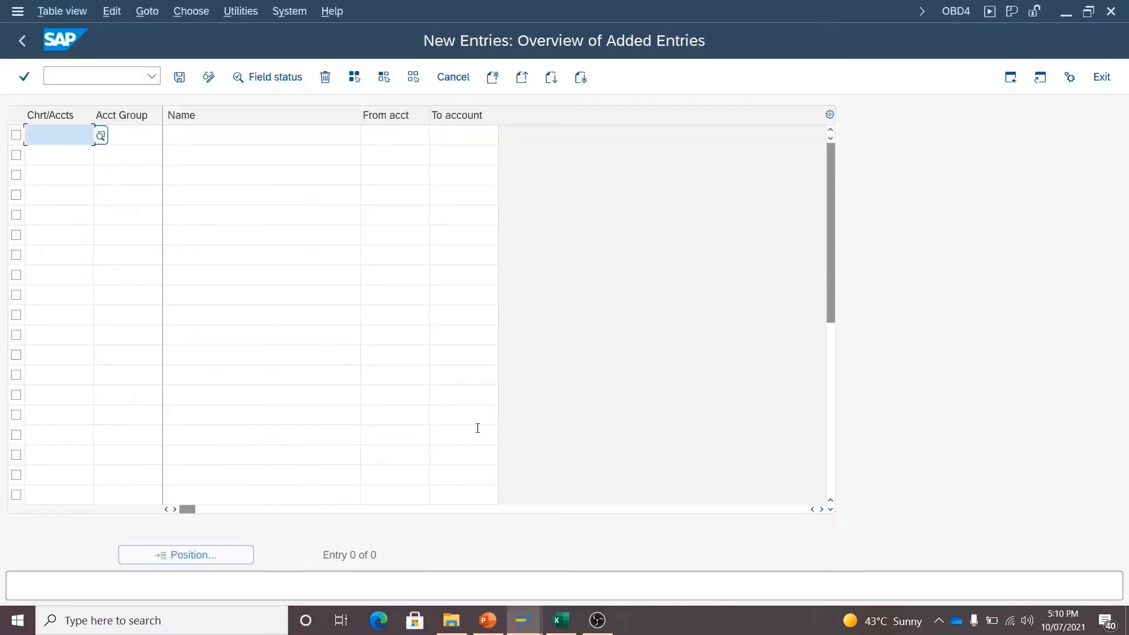
- Paste the copied account groups into New Entries and save them to a Customizing request
key(ctrl+v)
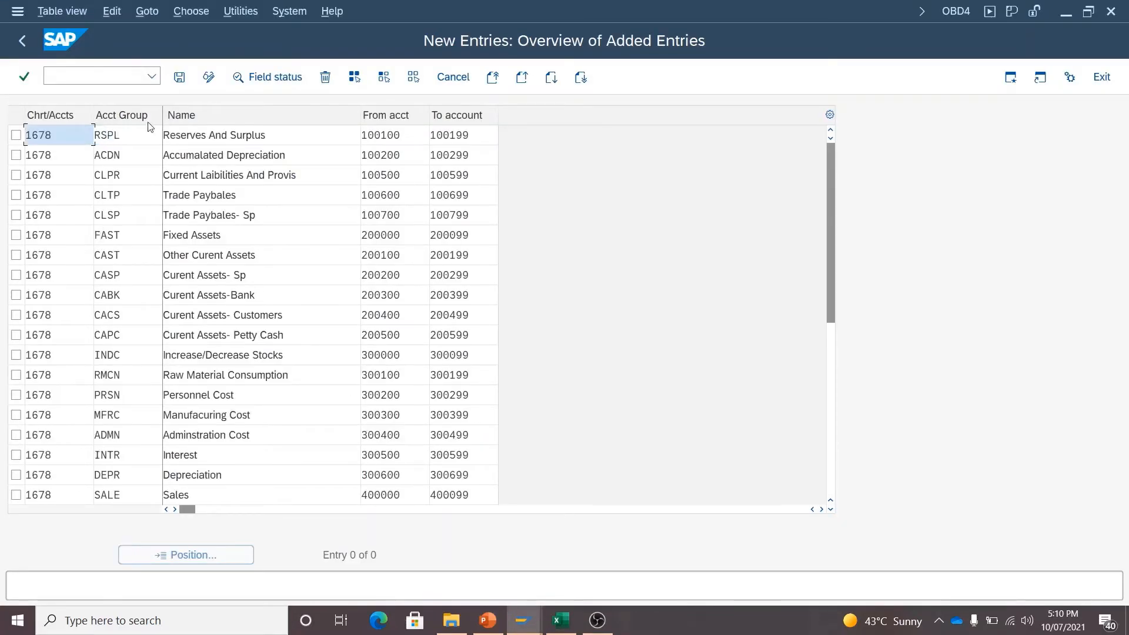
click(182, 78)
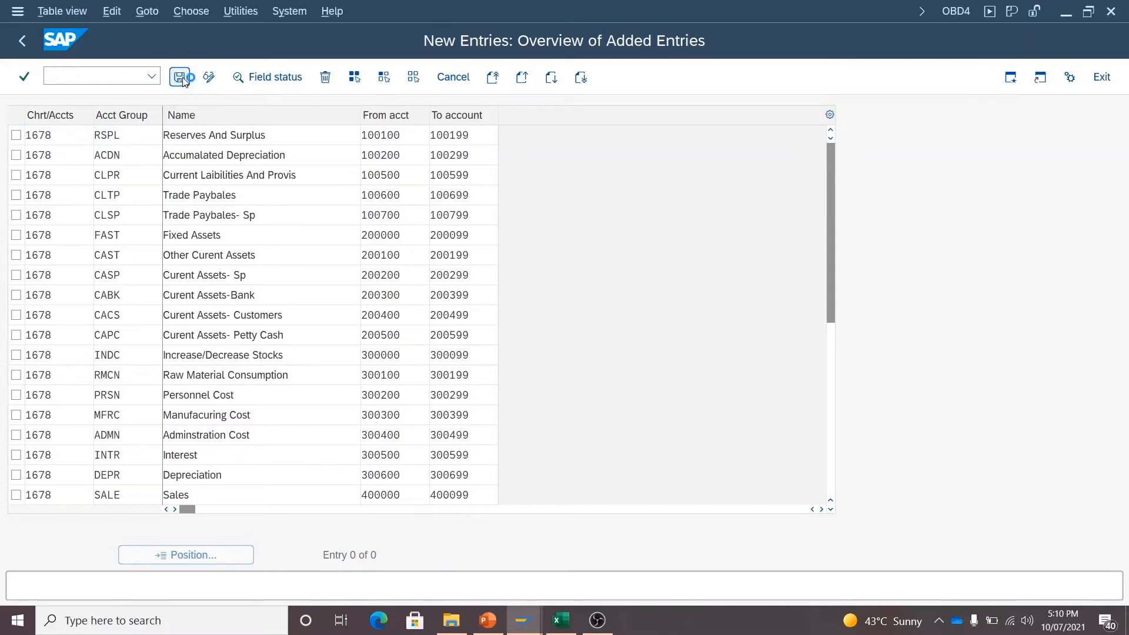
click(317, 315)
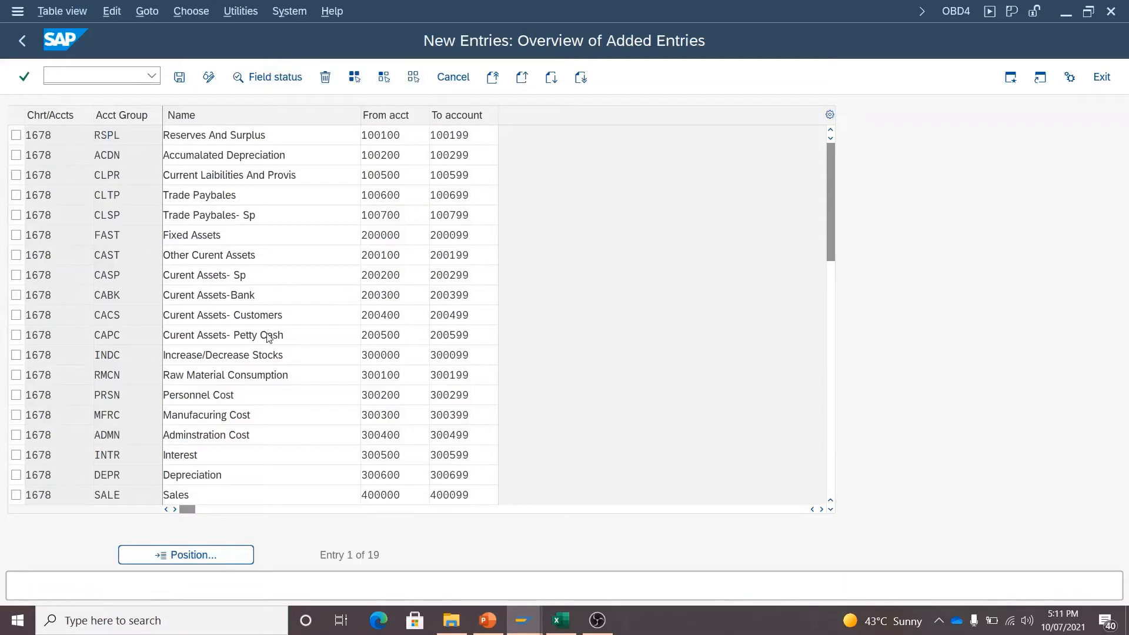
scroll(268, 333, down, 2)
scroll(268, 335, up, 1)
scroll(268, 336, up, 1)
click(488, 620)
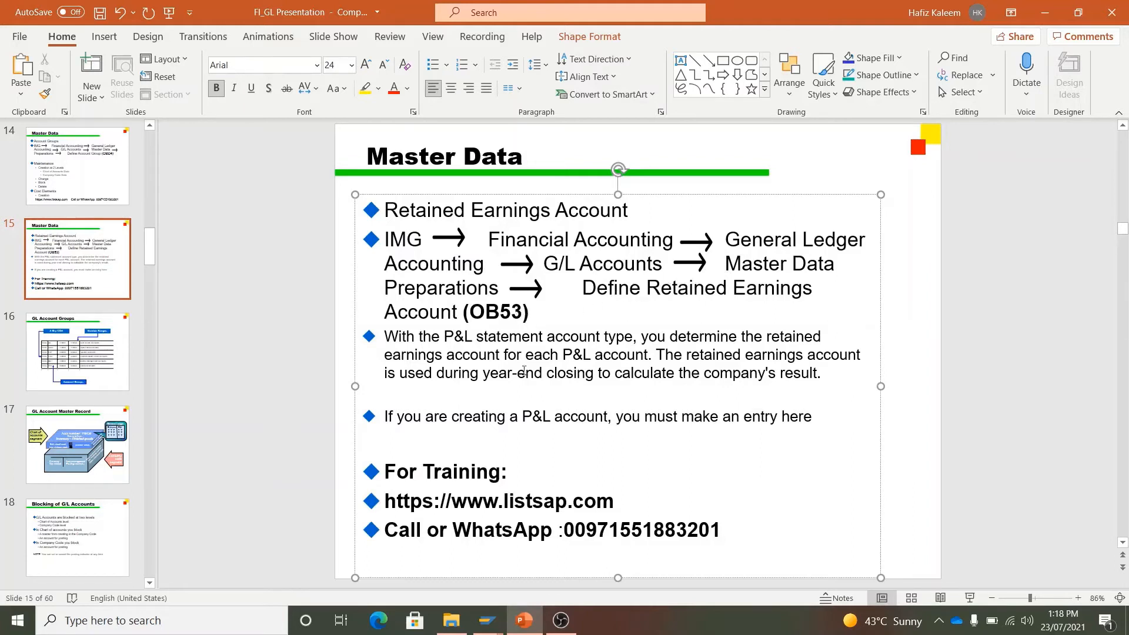
- Run SPRO from SAP Easy Access and open the SAP Reference IMG
mouse_move(495, 622)
click(516, 544)
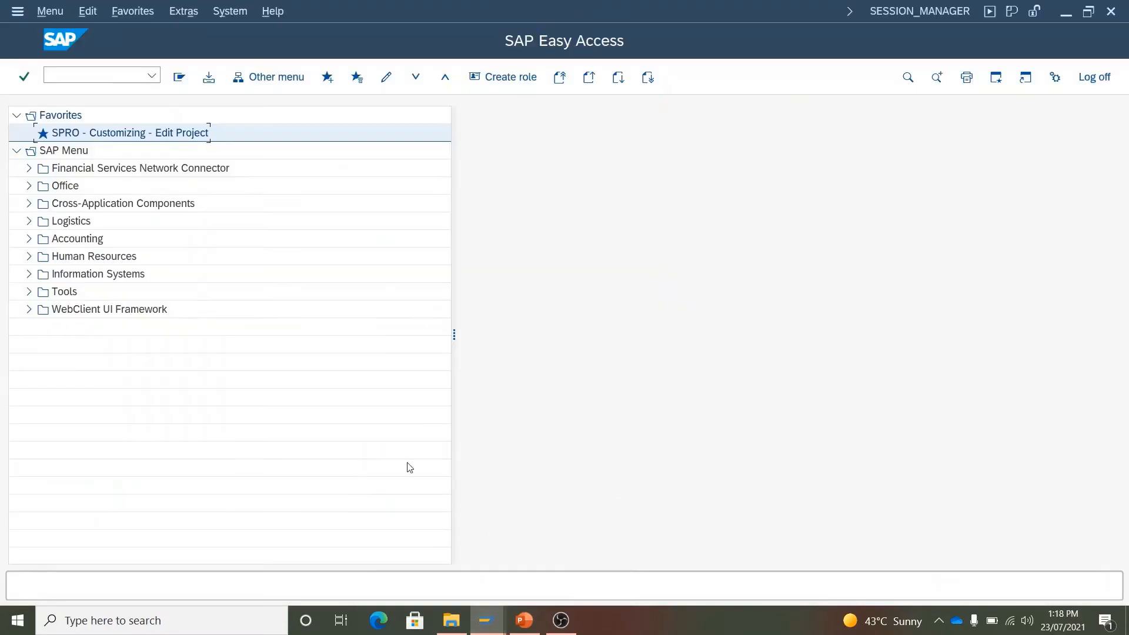
click(89, 75)
text(SPRO)
key(Return)
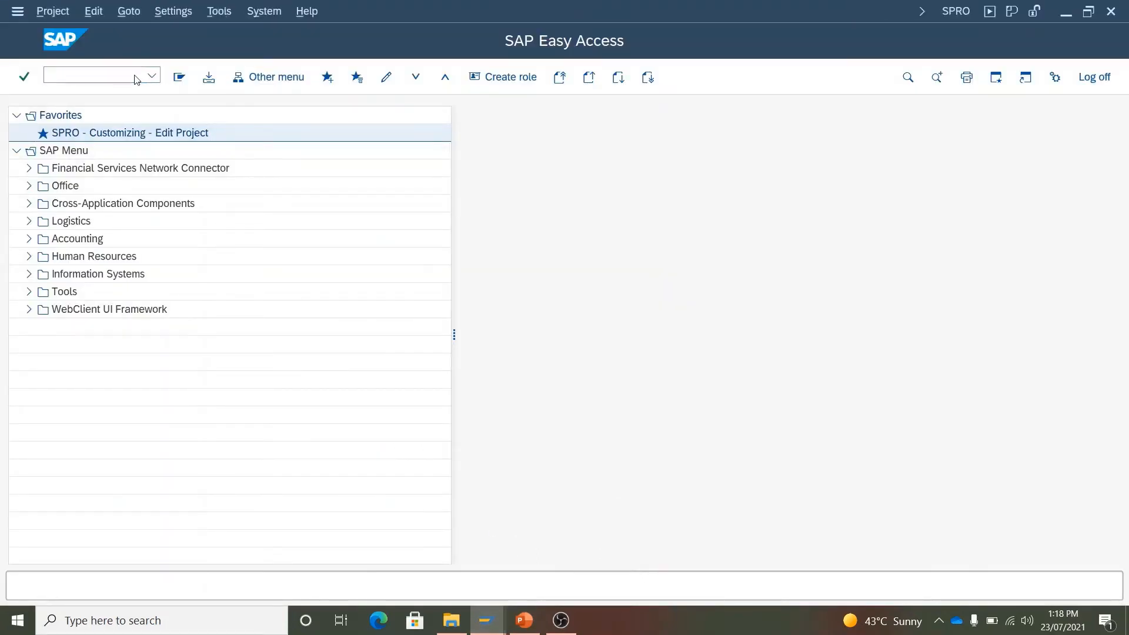
click(238, 79)
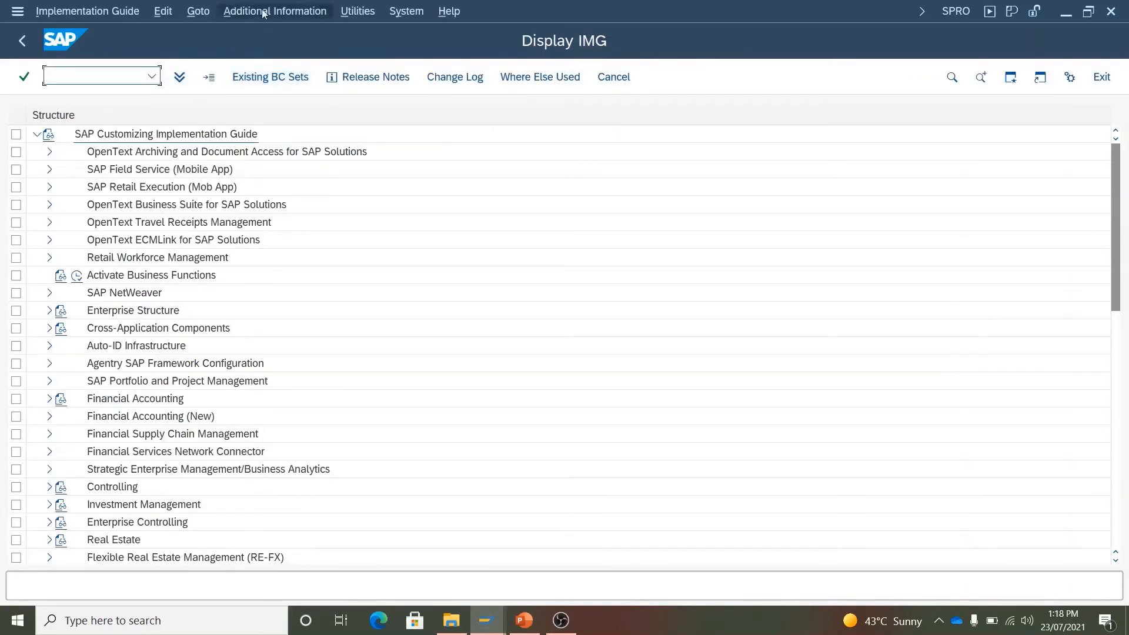
- Show the IMG activity key beside each node and widen the key column
click(275, 11)
mouse_move(310, 37)
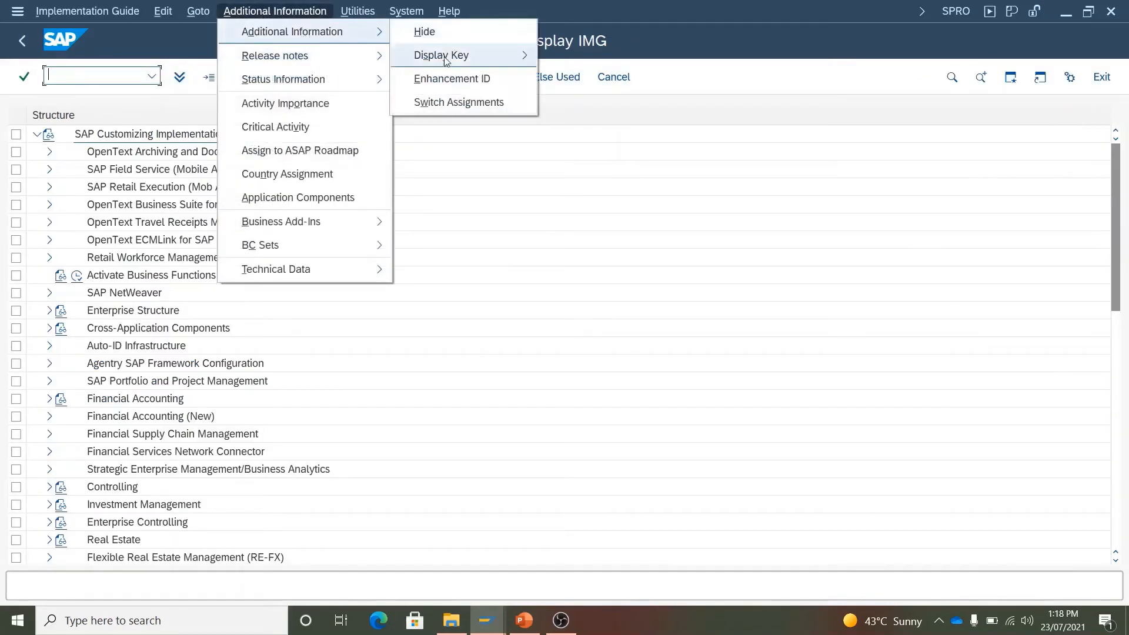
mouse_move(464, 55)
click(573, 87)
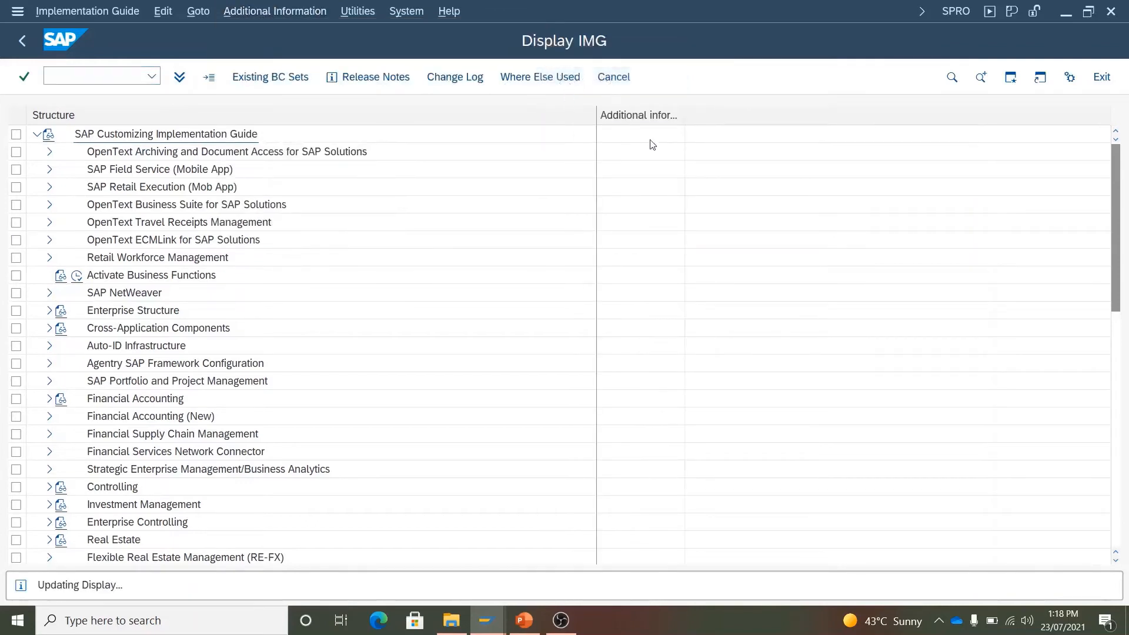
drag(715, 114, 763, 114)
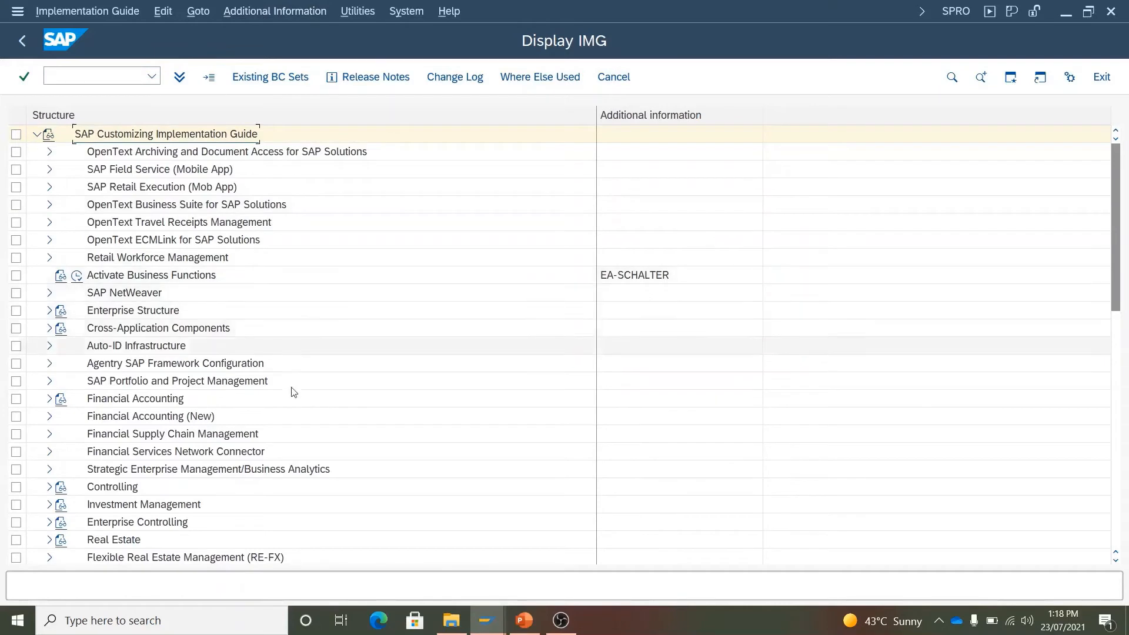
scroll(286, 392, down, 1)
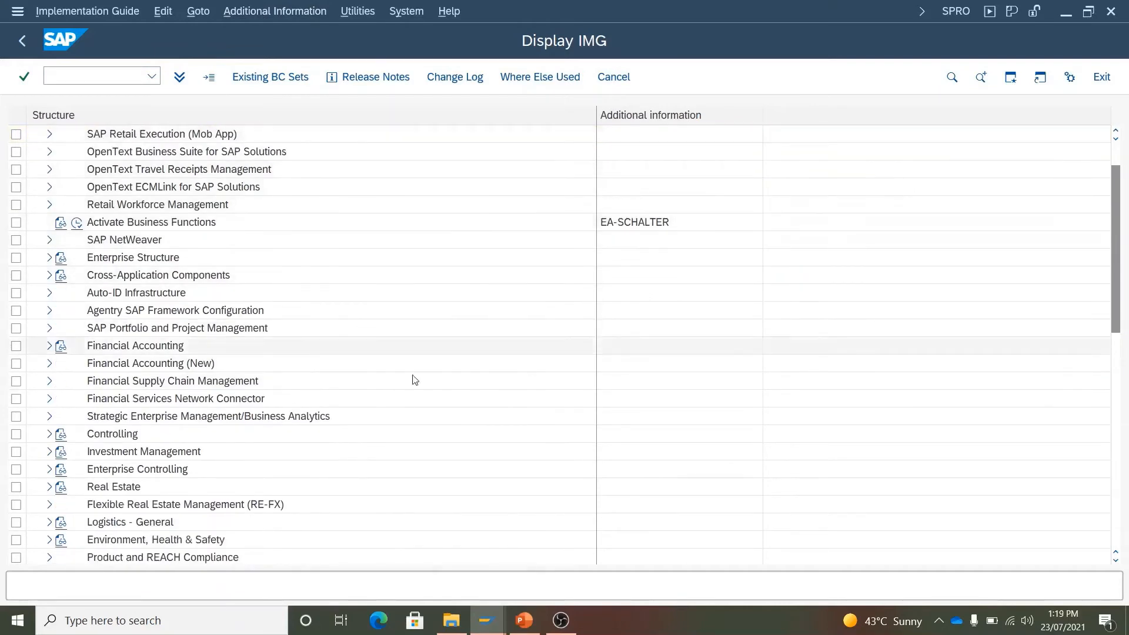
- Expand to G/L Master Data Preparations and launch Define Retained Earnings Account (OB53)
click(49, 345)
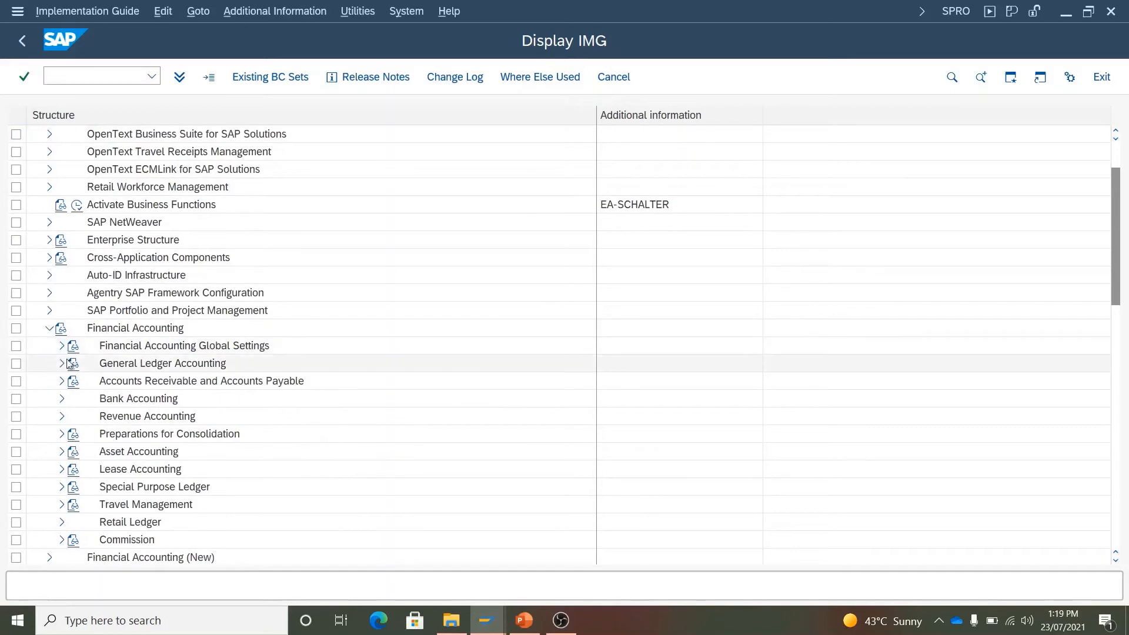
click(63, 364)
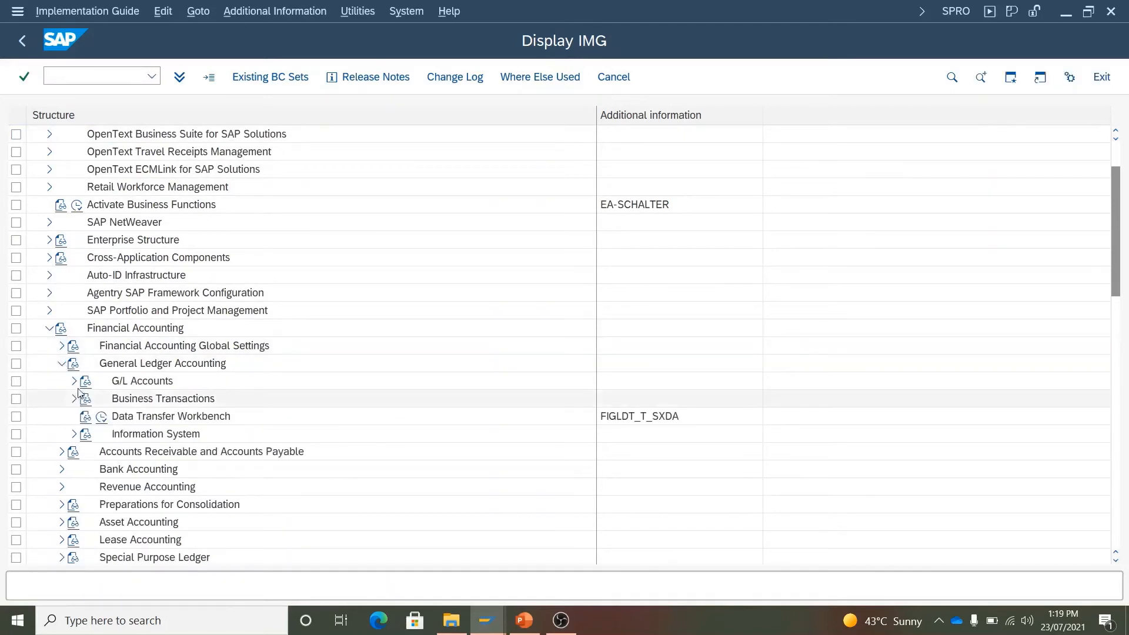
click(75, 381)
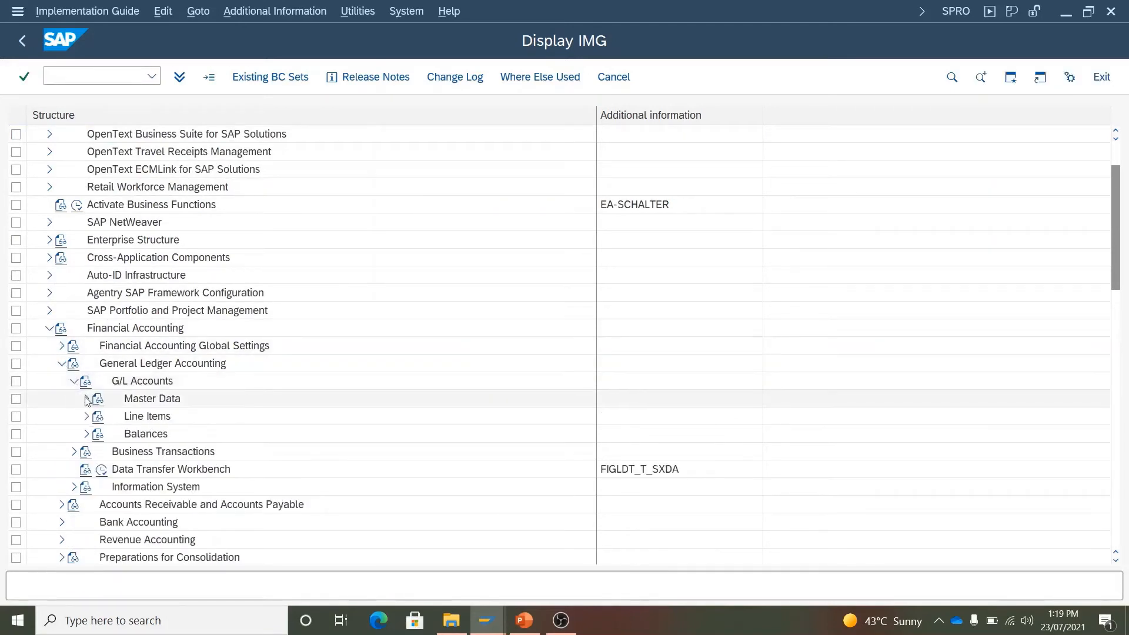
click(87, 399)
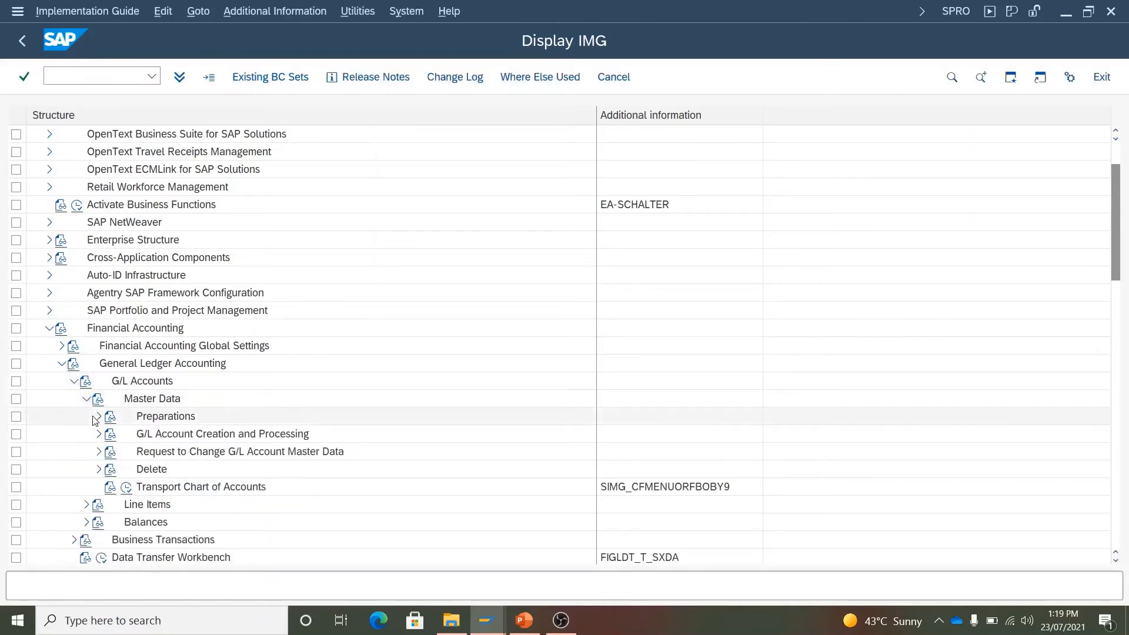
click(99, 417)
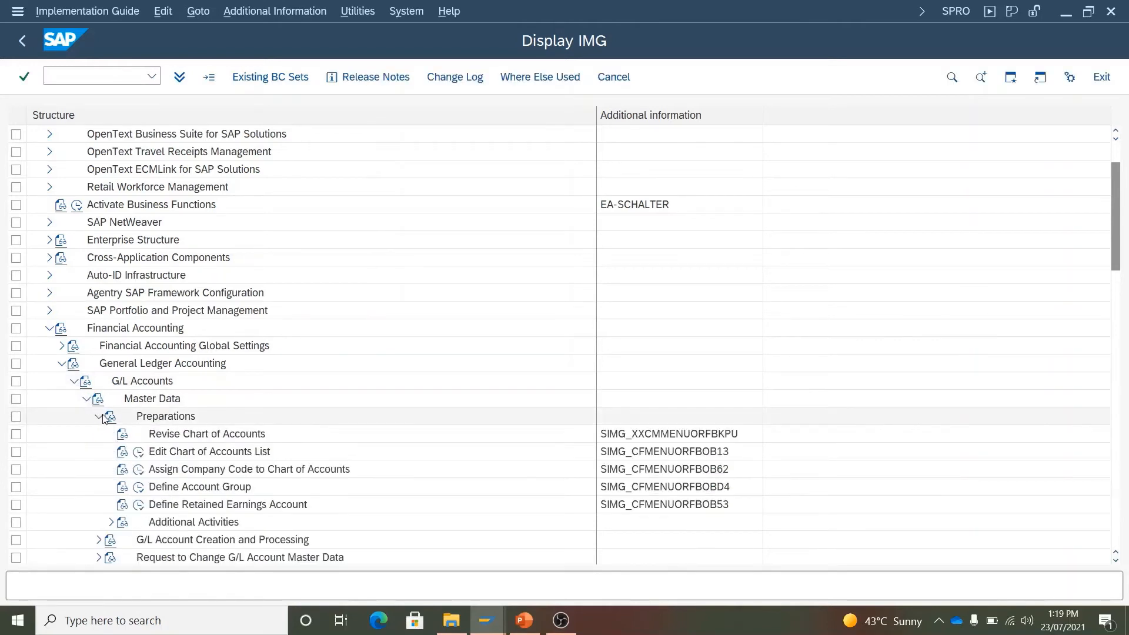
scroll(105, 417, down, 3)
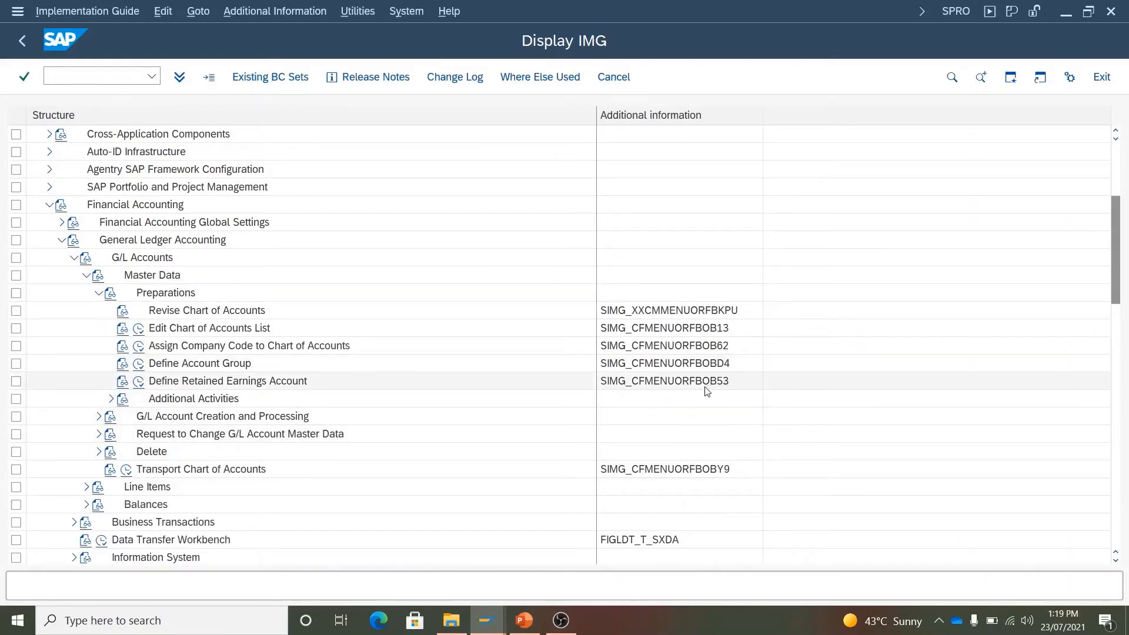
click(138, 382)
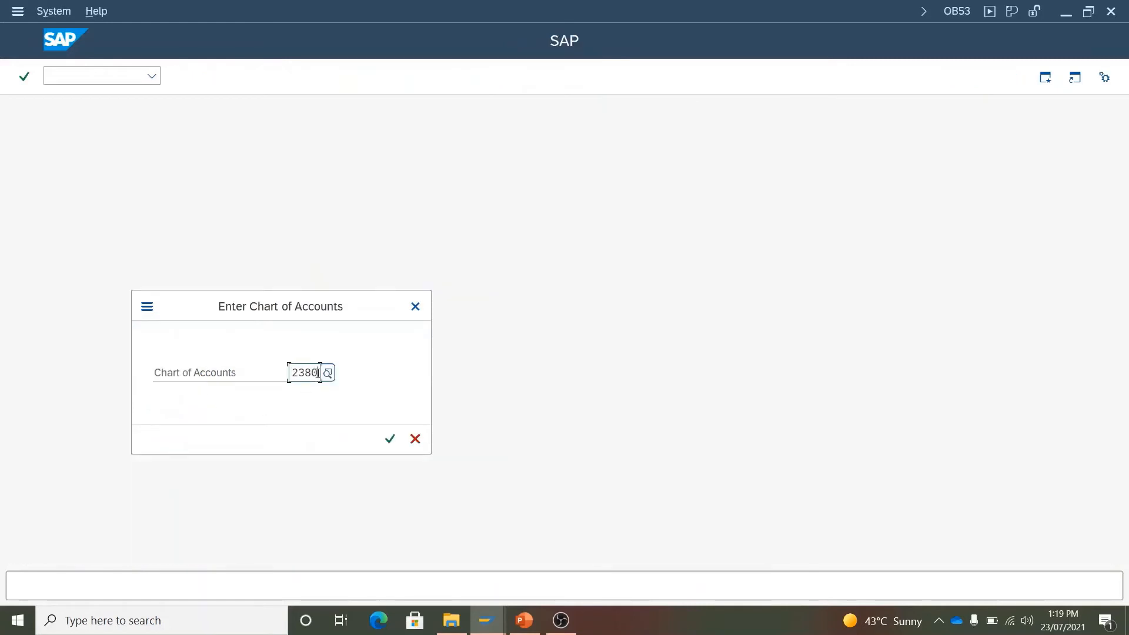
- Replace the prefilled chart 2380 with 1678, confirm, and return from the slide to OB53
drag(320, 372, 276, 377)
key(BackSpace)
text(1678)
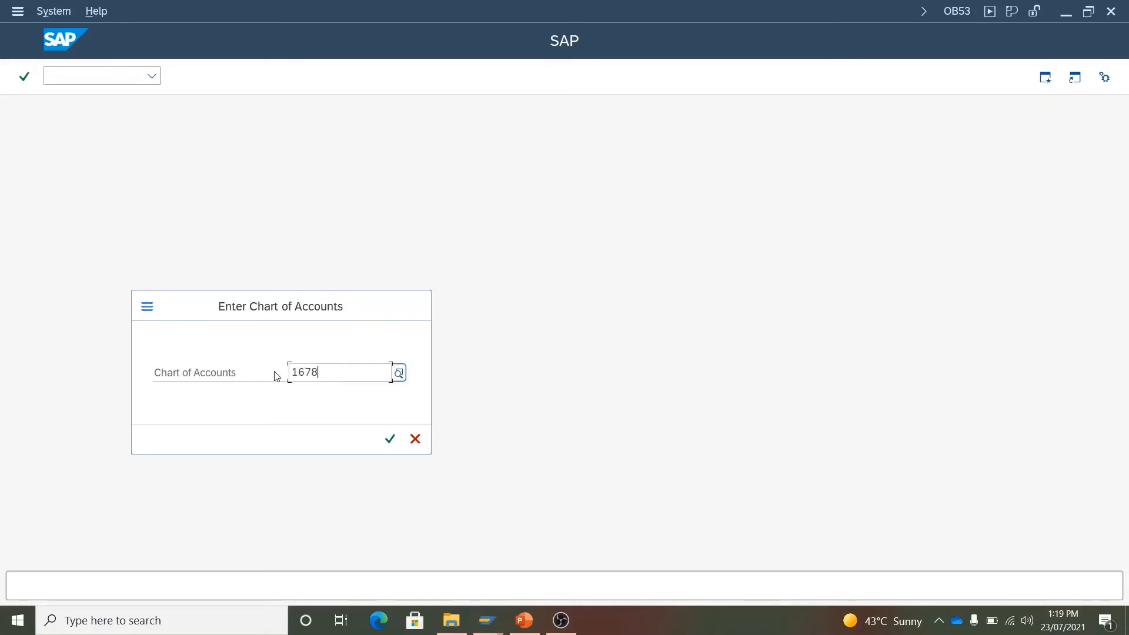
click(388, 441)
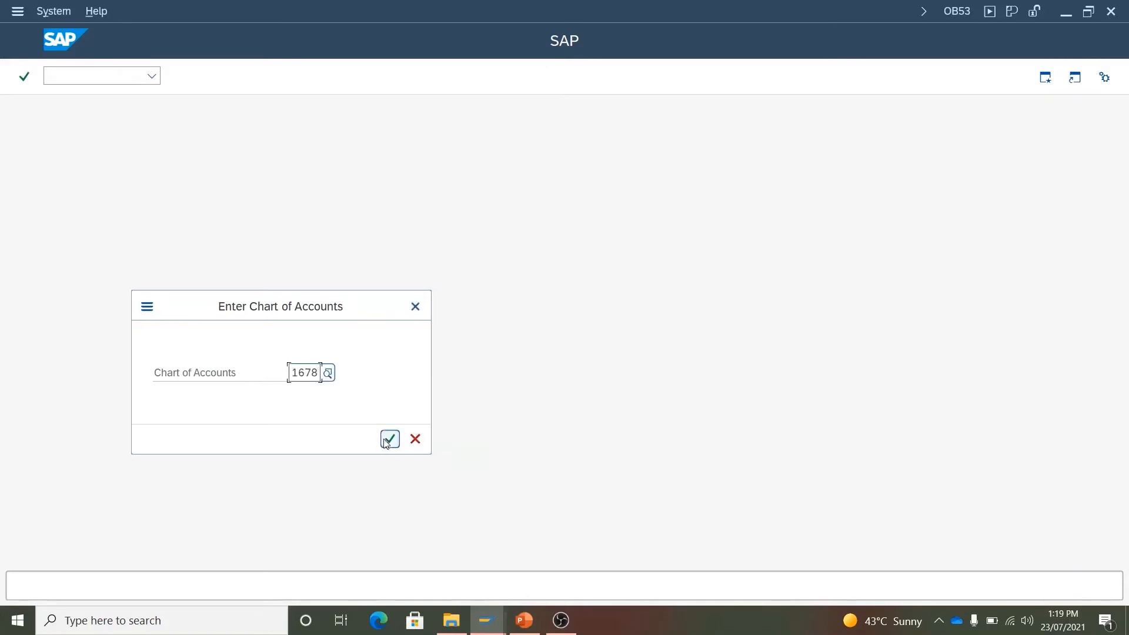
click(388, 441)
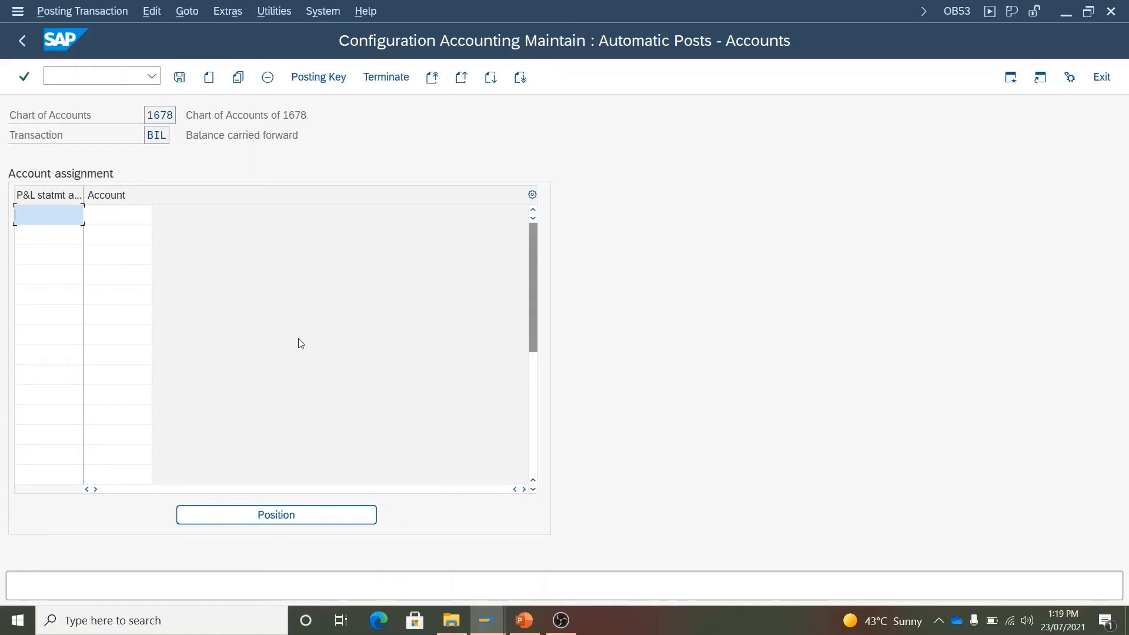
click(524, 620)
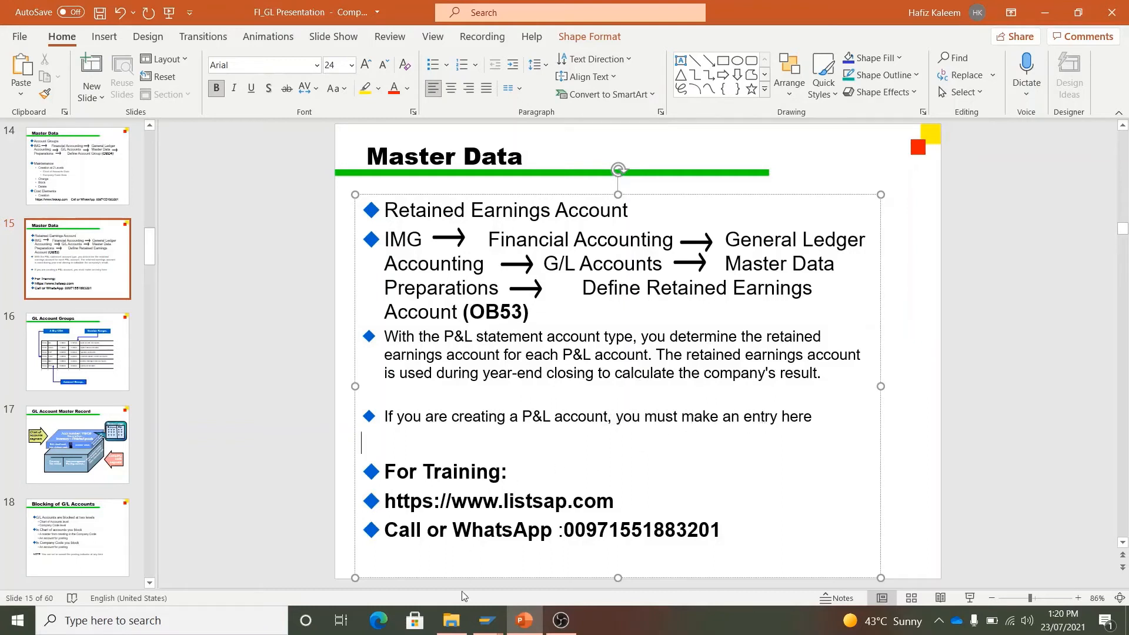
mouse_move(485, 620)
click(502, 559)
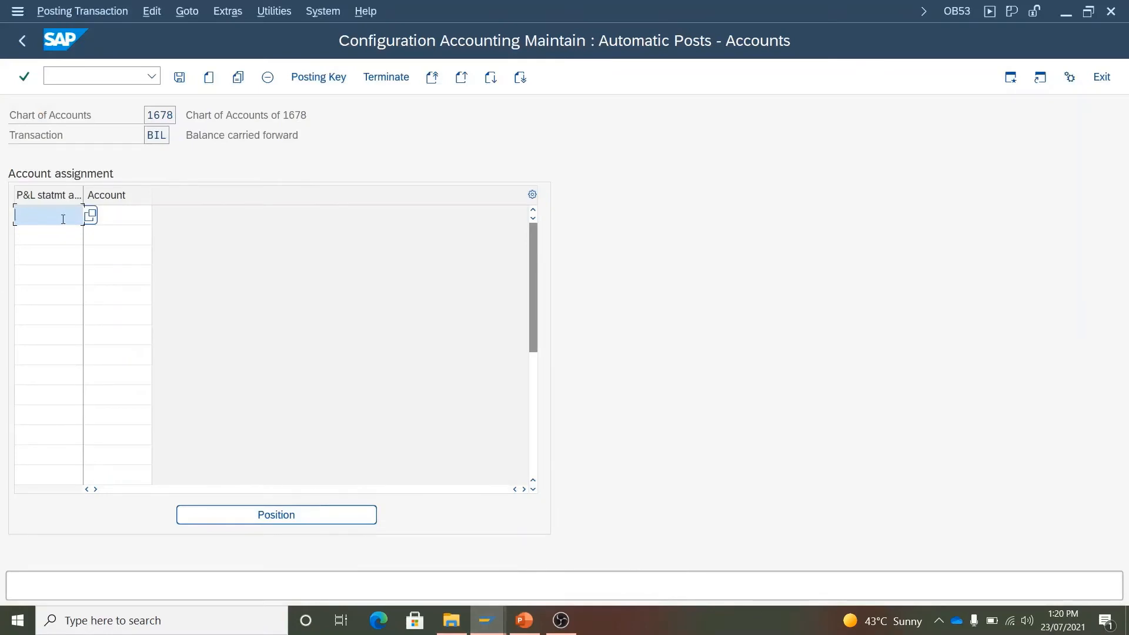
- Enter P&L statement type X and try account 100100 in the first row
text(X)
click(118, 215)
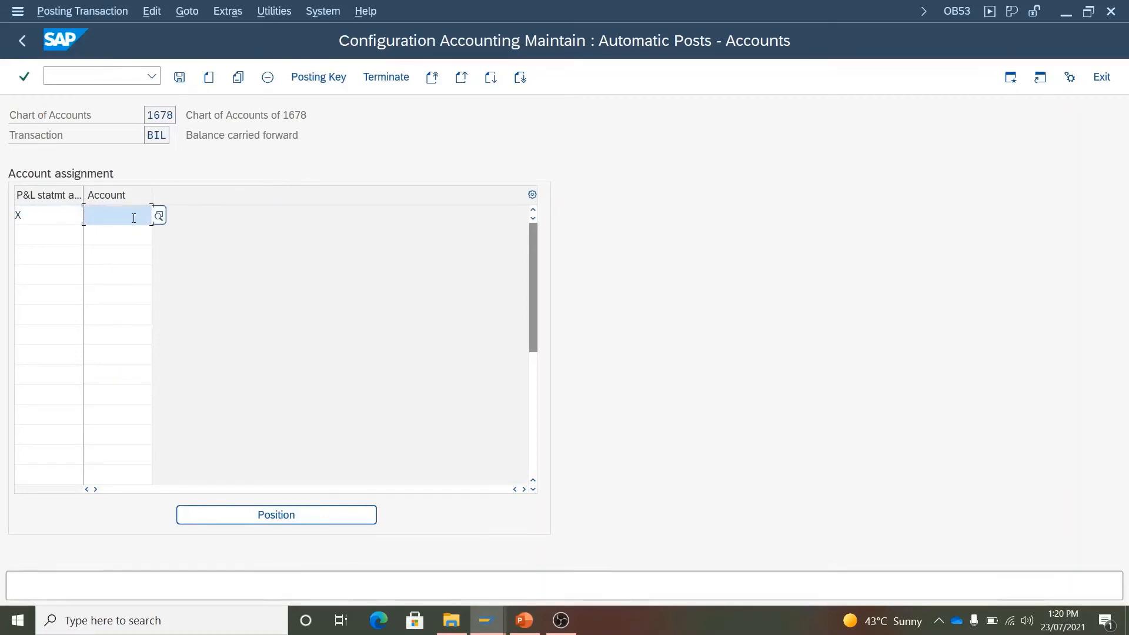
text(10010)
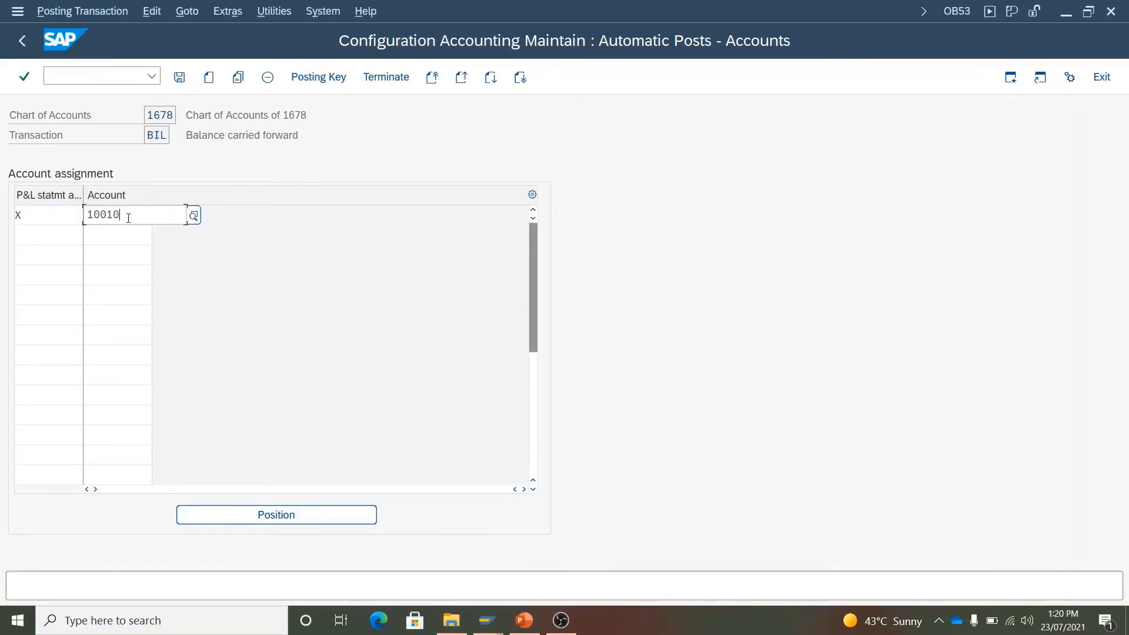
text(0)
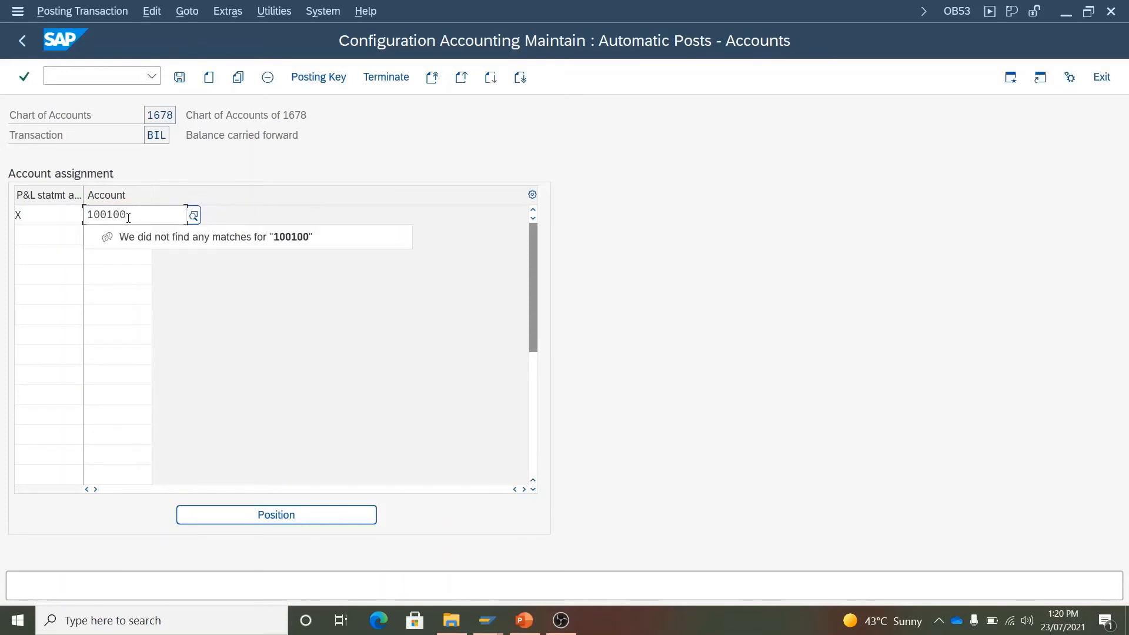
key(BackSpace)
key(BackSpace)
key(BackSpace)
key(BackSpace)
key(BackSpace)
key(BackSpace)
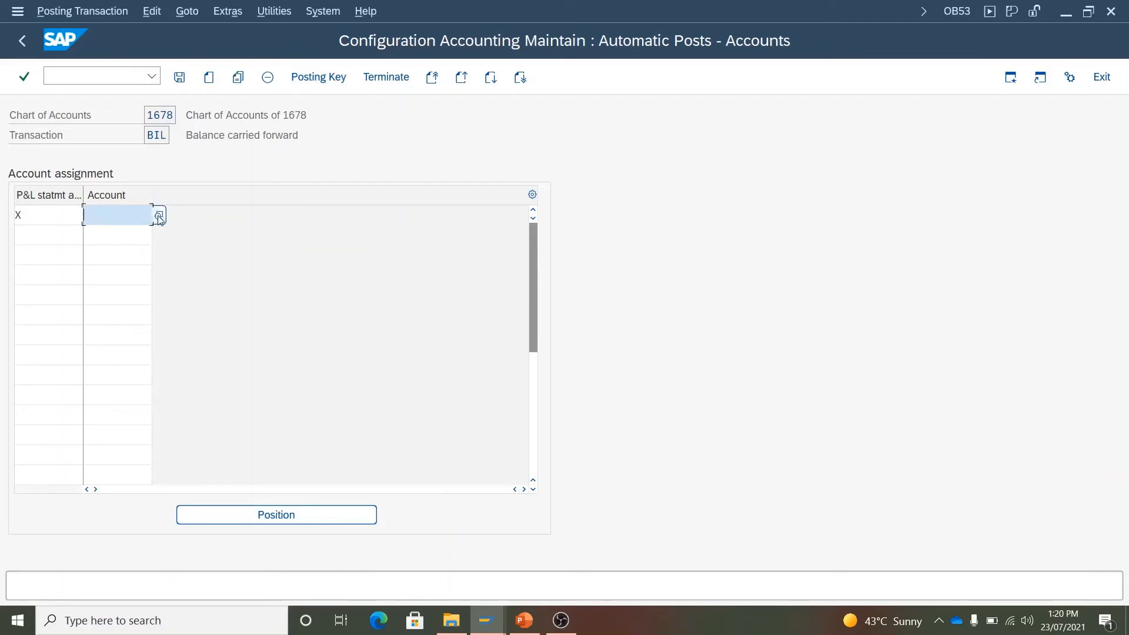
- Search G/L accounts in chart 1678 by number and description, find none, and re-enter 100100
click(159, 215)
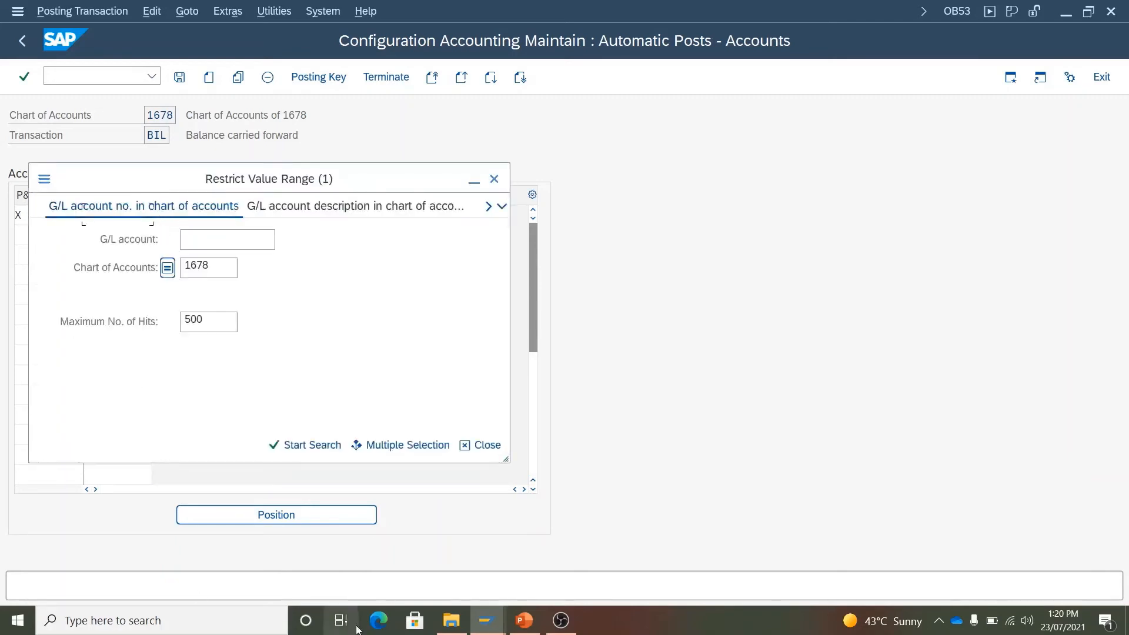
click(303, 446)
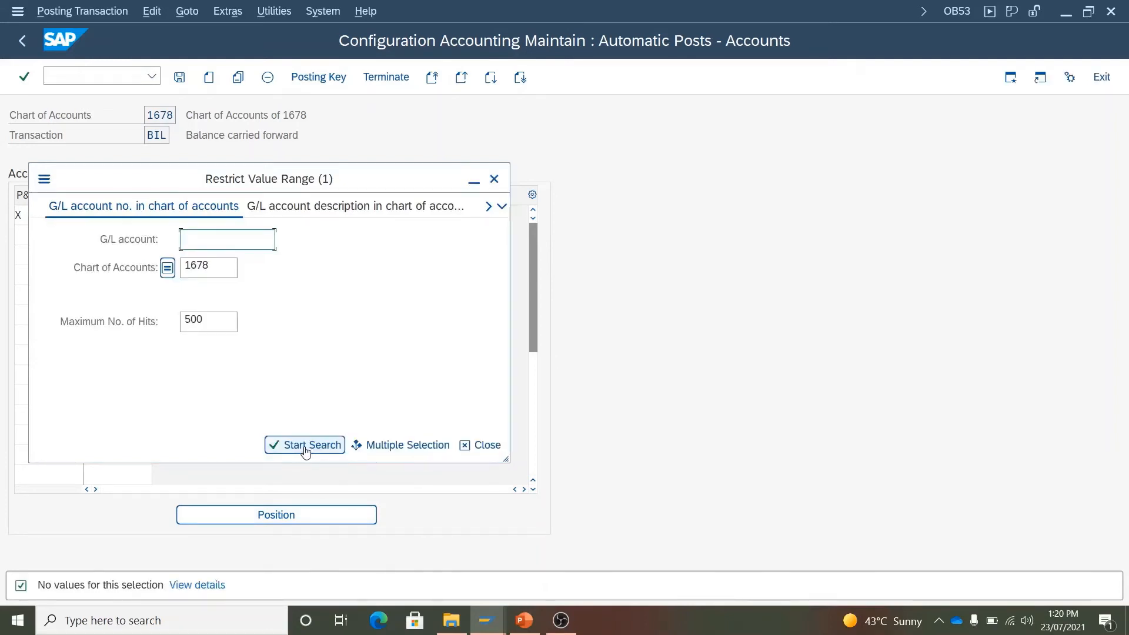
click(345, 205)
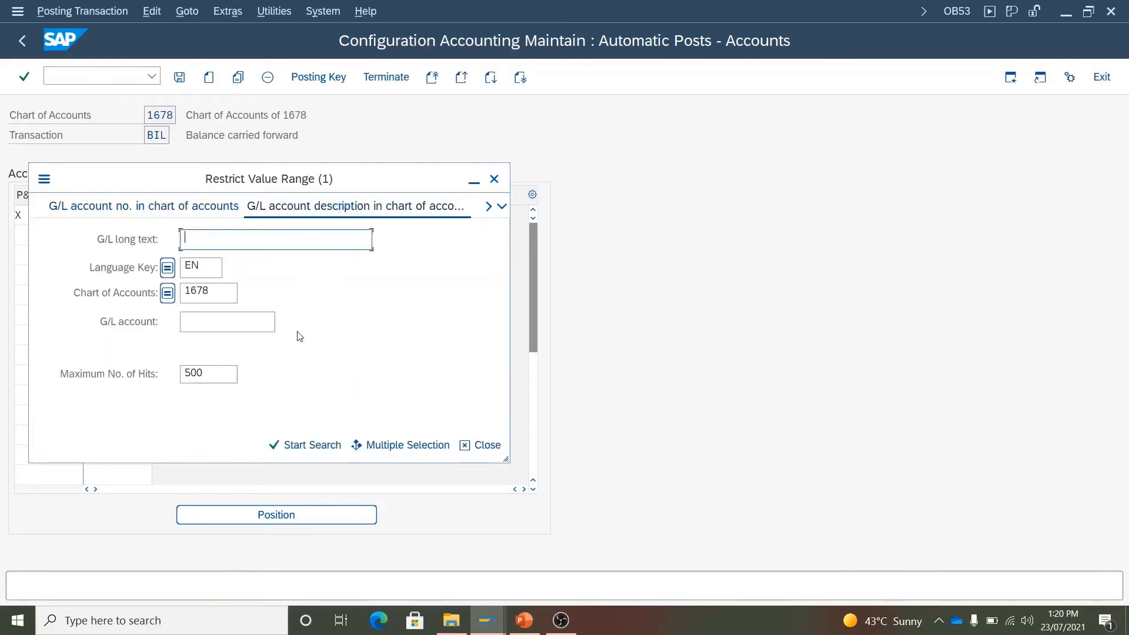
click(297, 445)
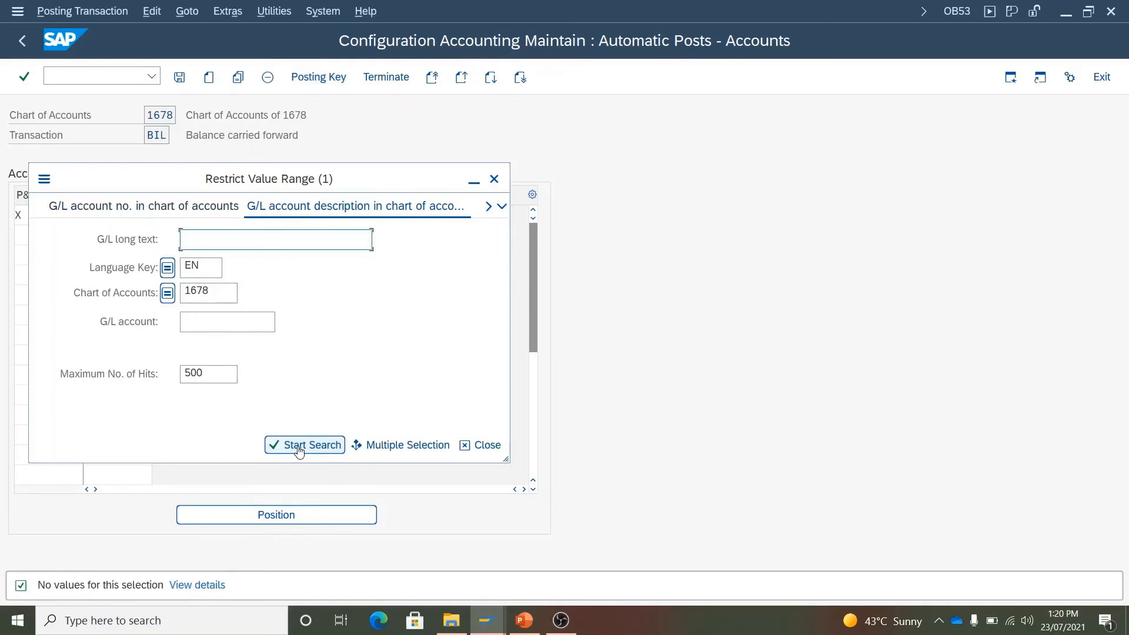
click(494, 179)
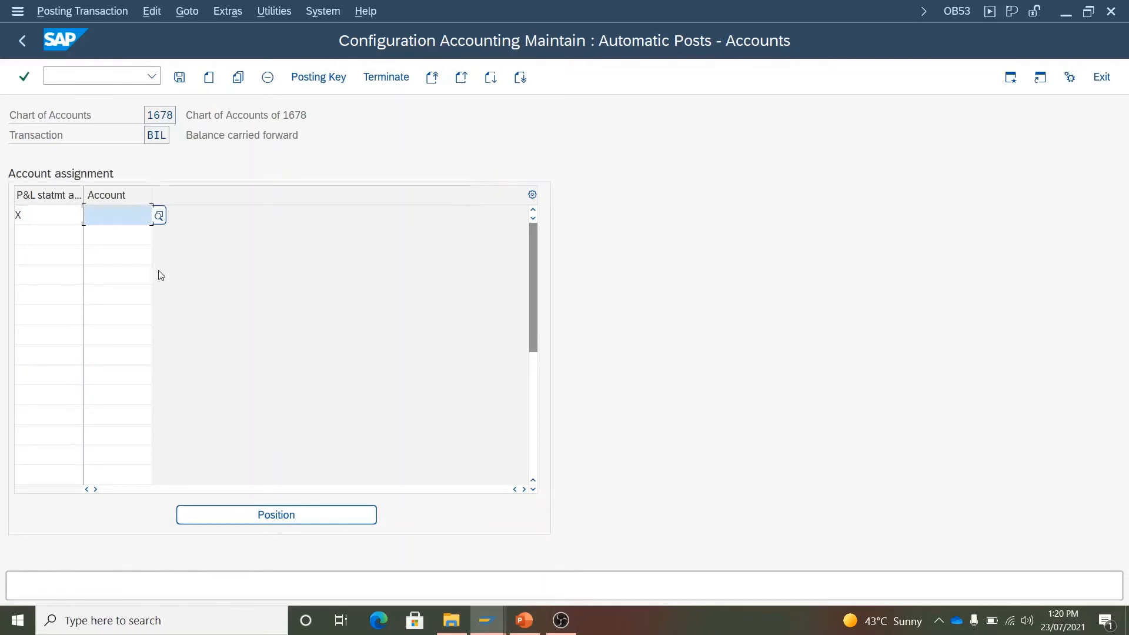
text(100100)
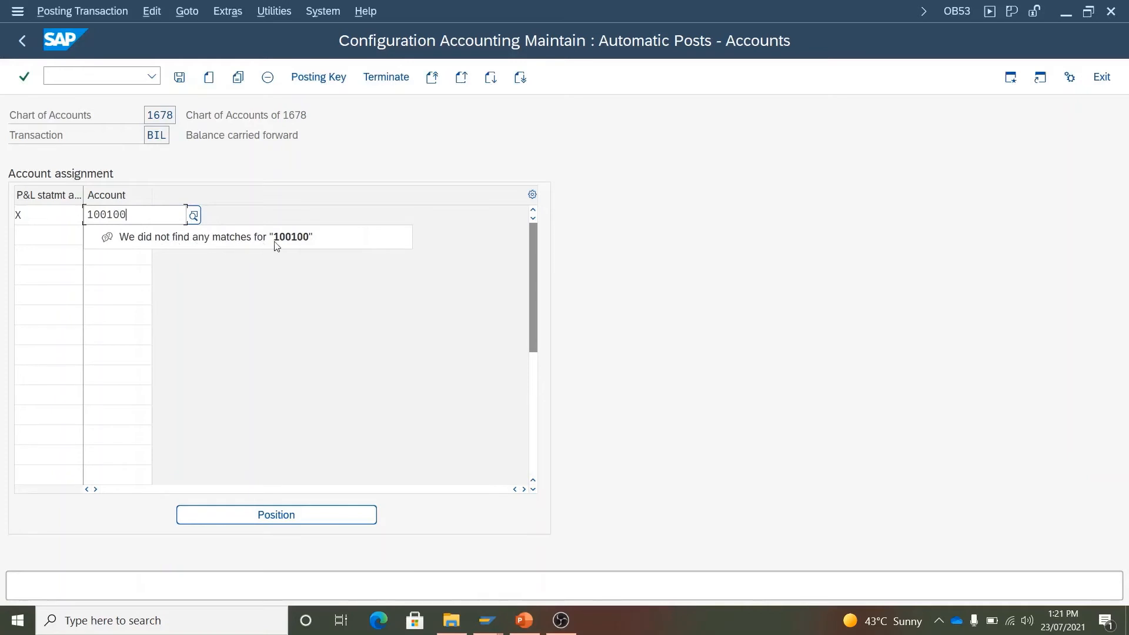
- Confirm account 100100 for P&L type X and save the retained earnings assignment
click(121, 261)
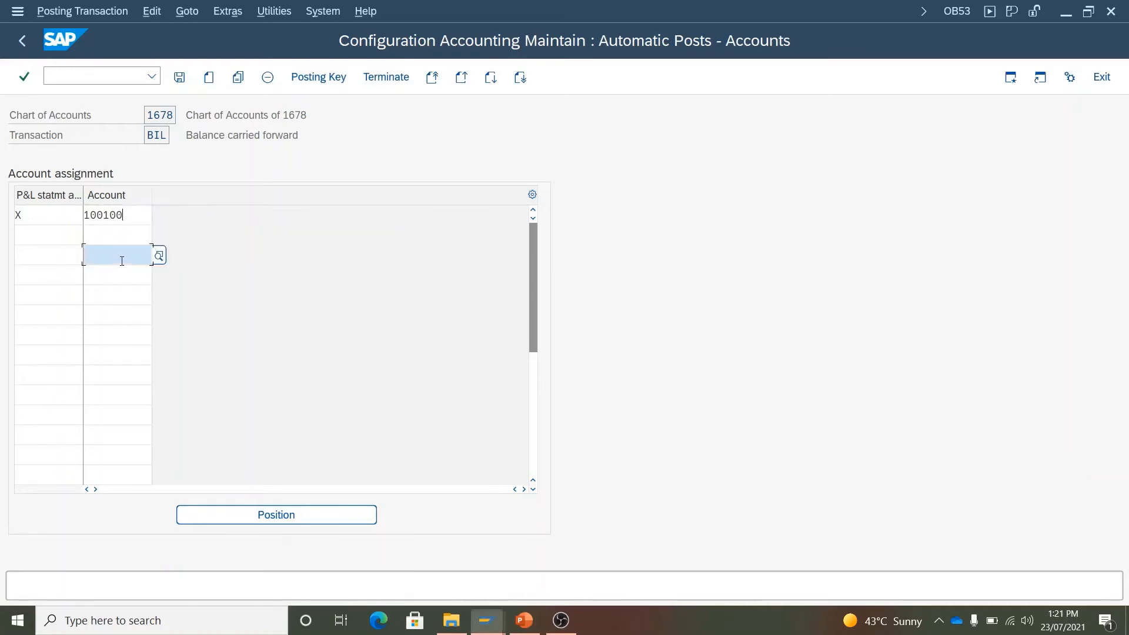
click(130, 218)
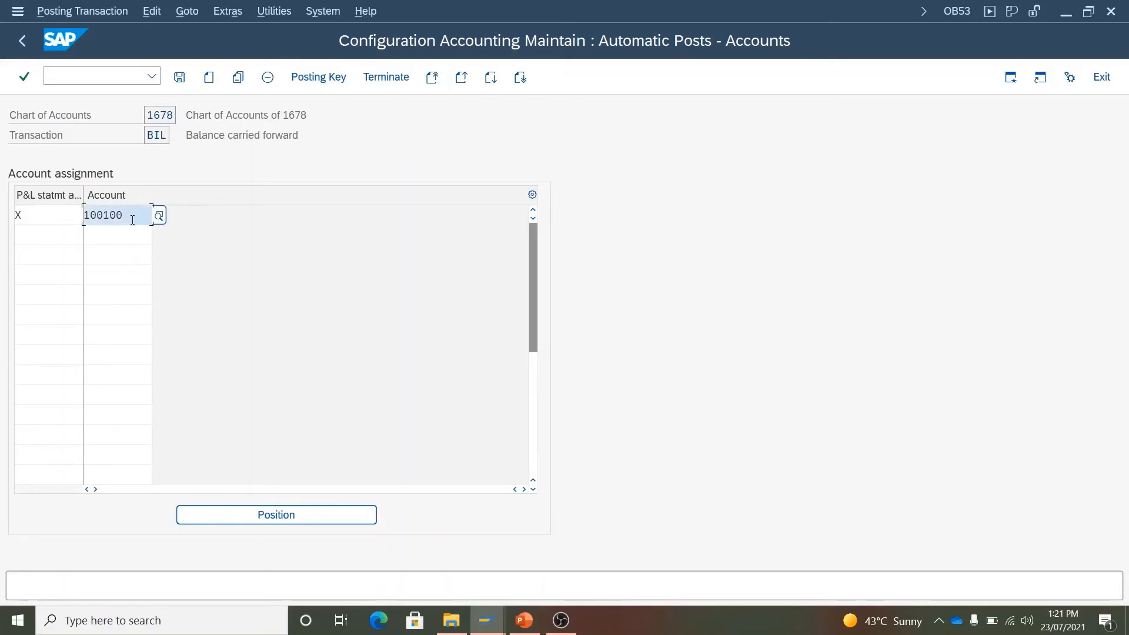
click(179, 77)
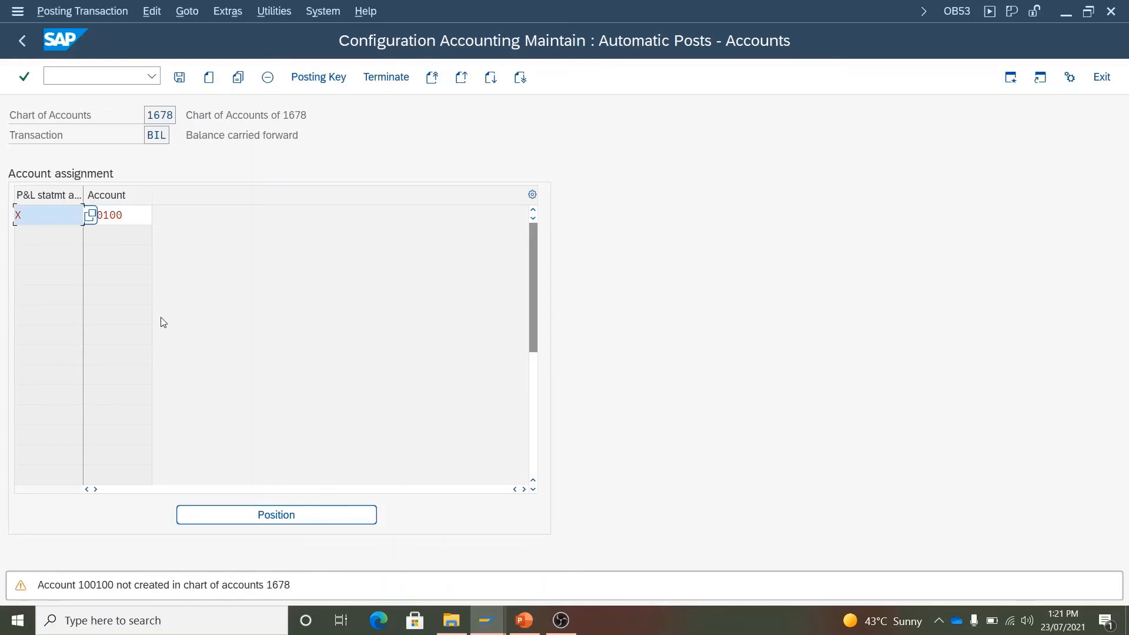
- Record the retained earnings assignment in a new customizing request described 'HKS042'
key(ctrl+s)
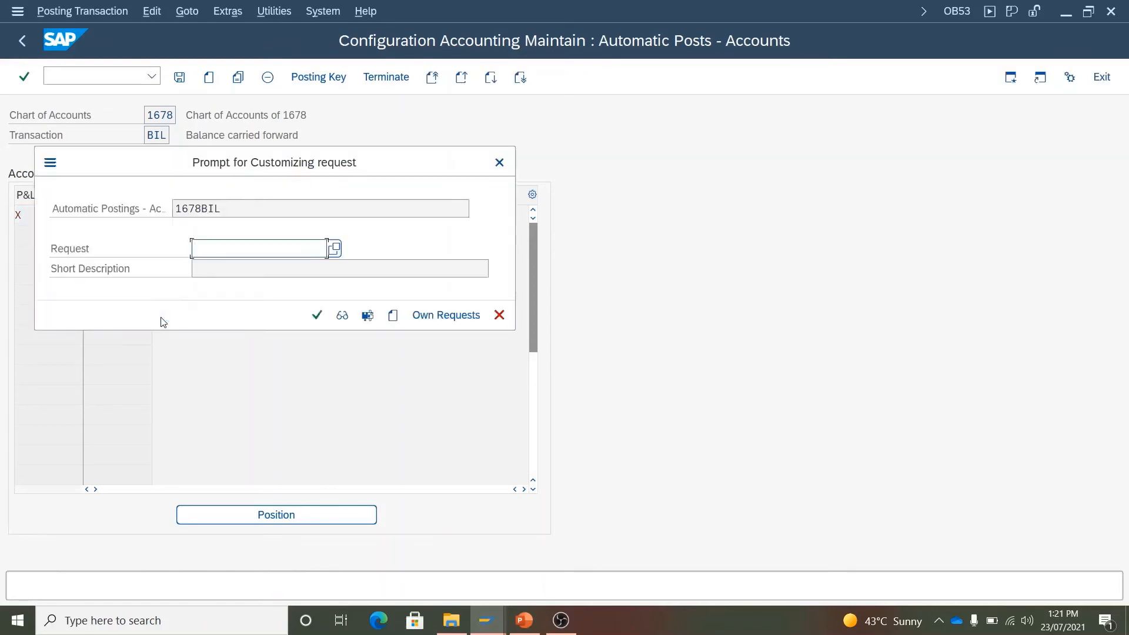
click(394, 316)
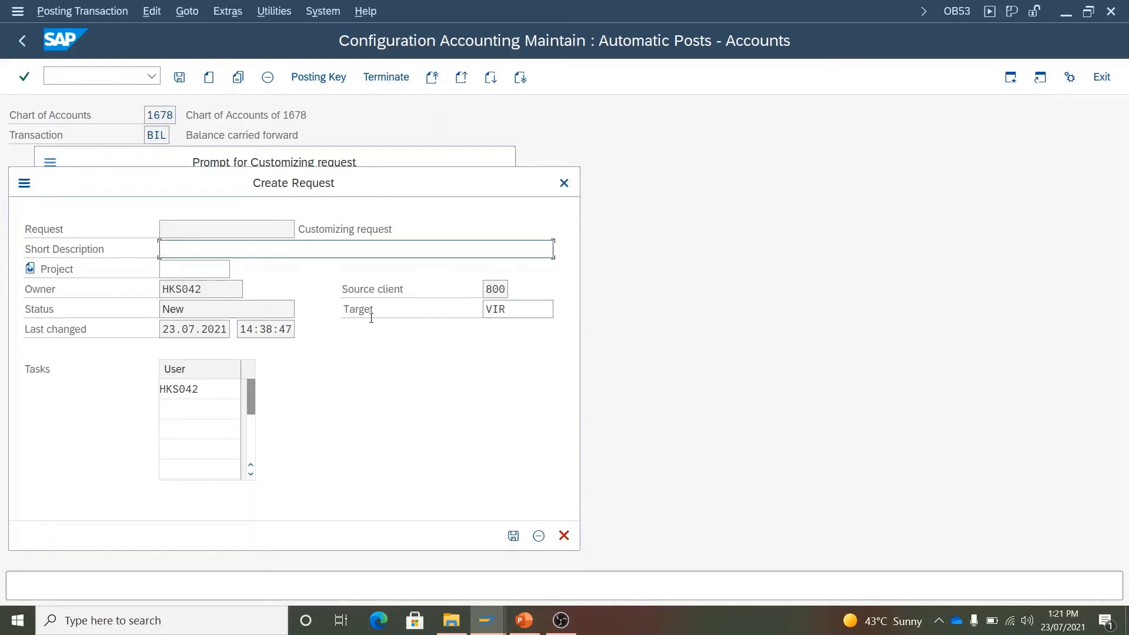
text(HKS042)
click(513, 536)
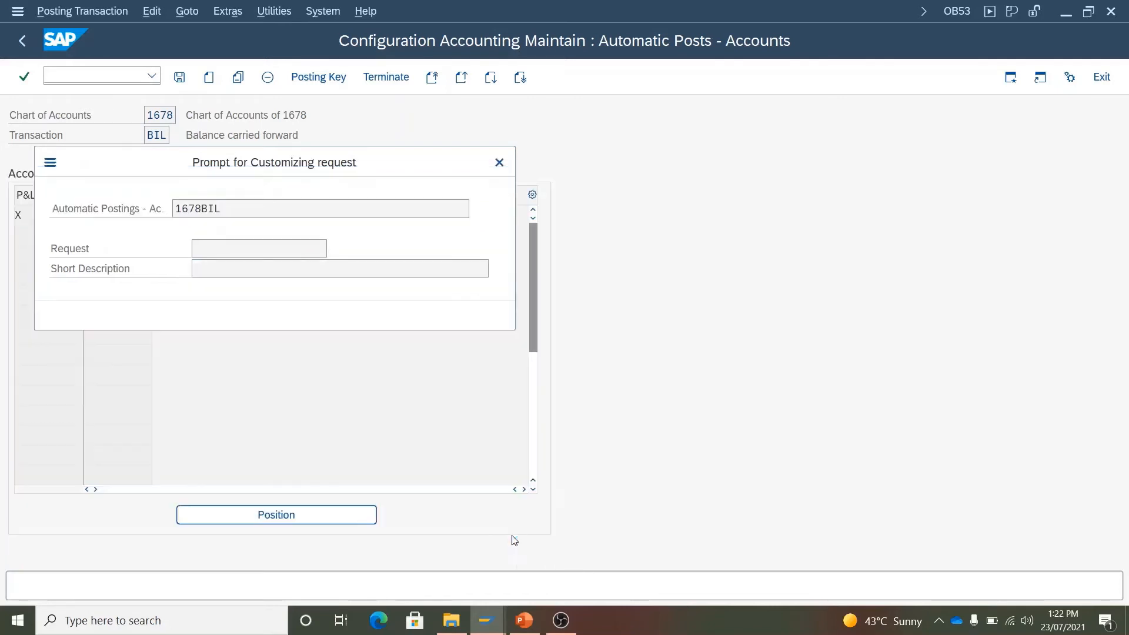
click(317, 316)
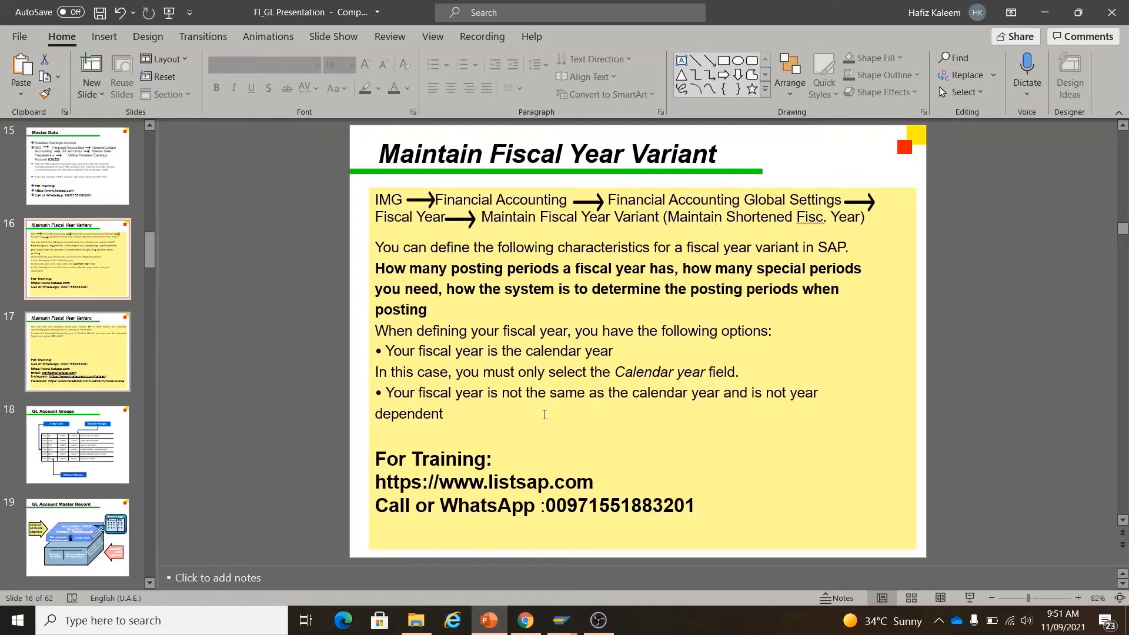
- Run SPRO from SAP Easy Access and open the SAP Reference IMG
click(561, 620)
click(624, 558)
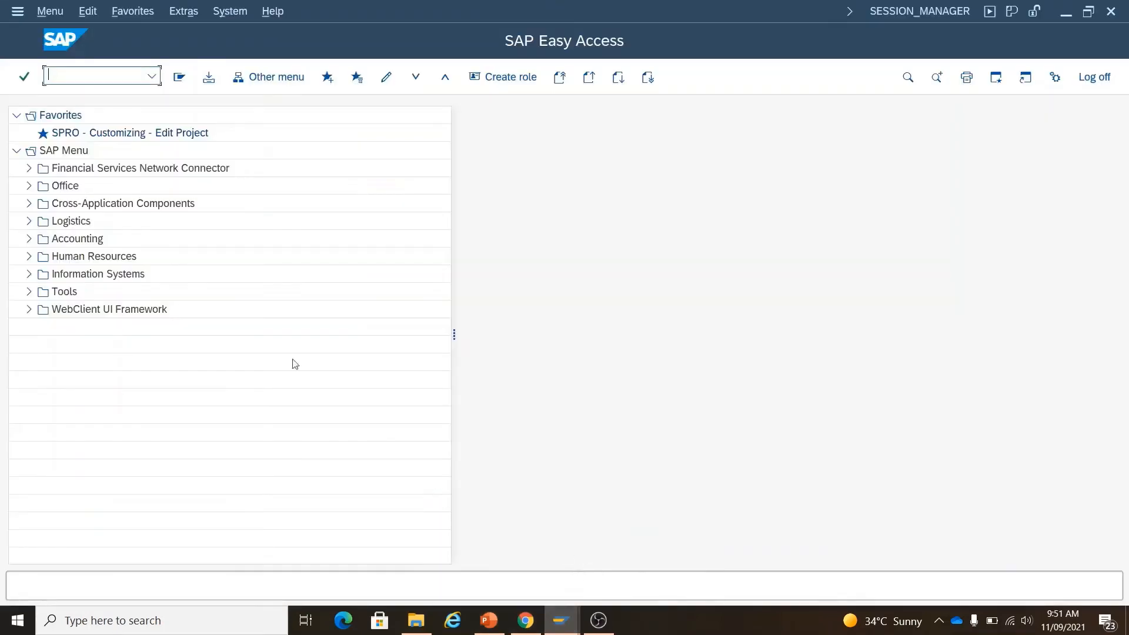
text(SPRO)
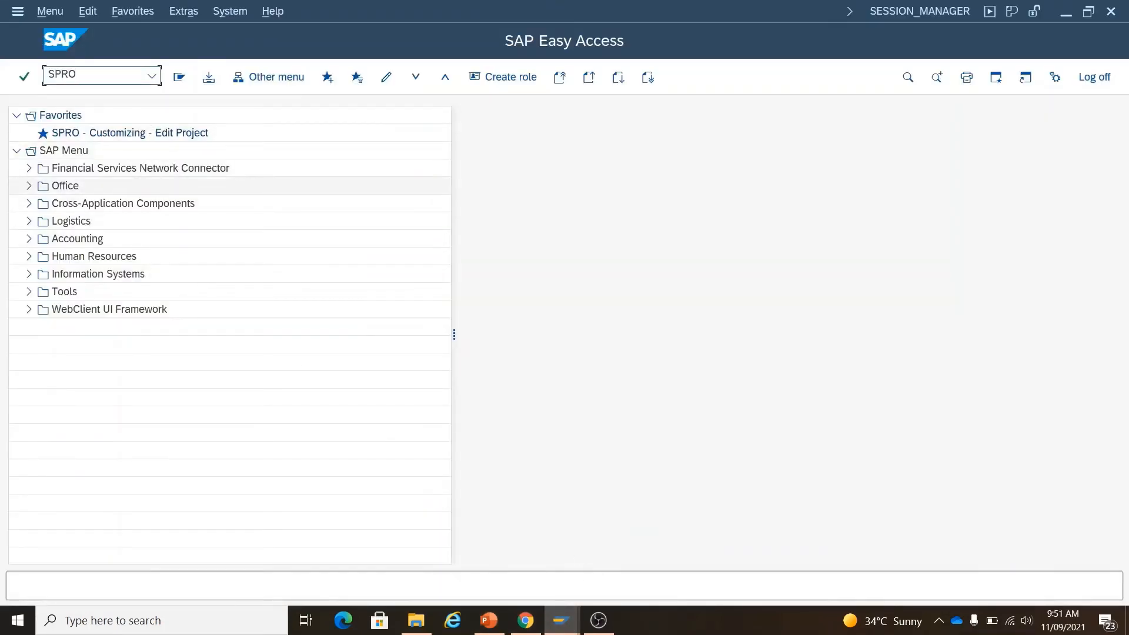
key(Return)
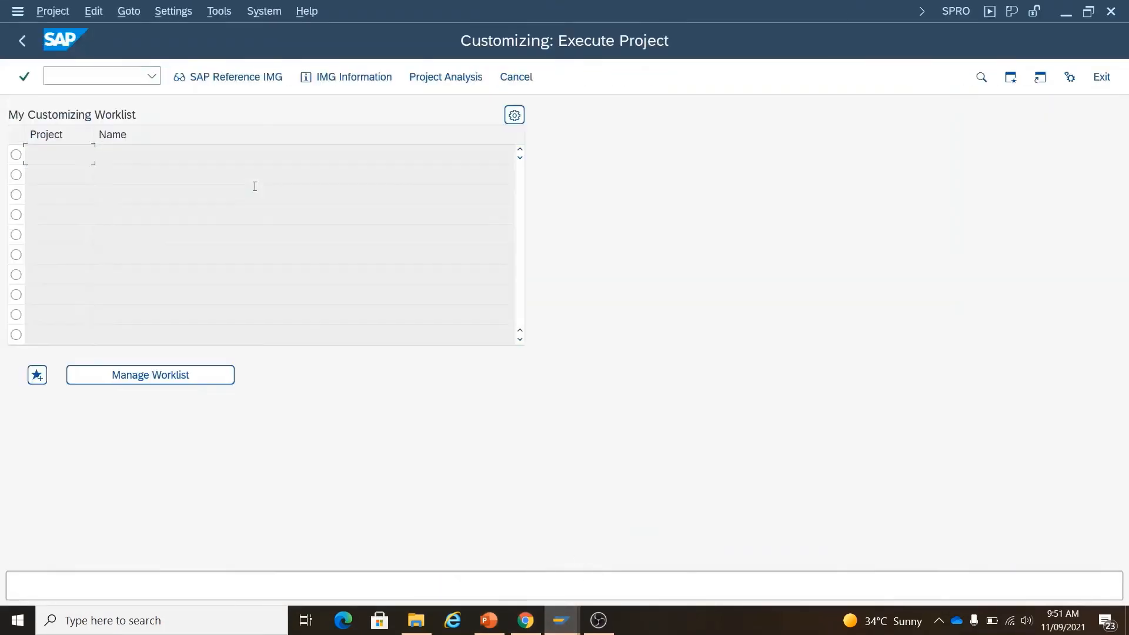
click(222, 79)
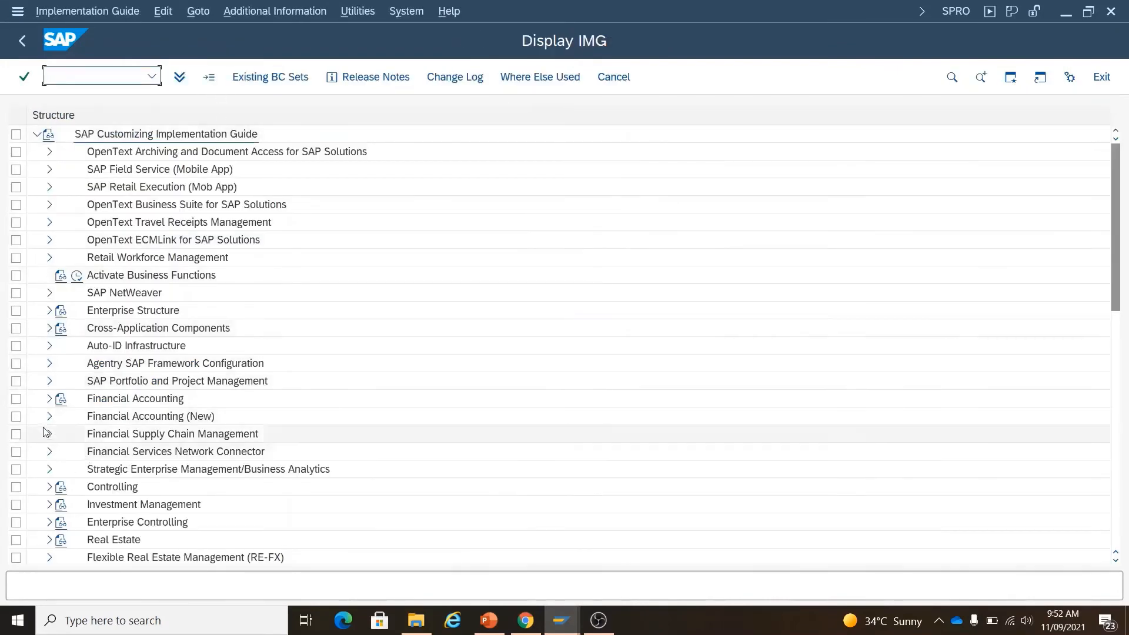
- Launch Financial Accounting > Global Settings > Fiscal Year > Maintain Fiscal Year Variant, then return to the slide
click(49, 399)
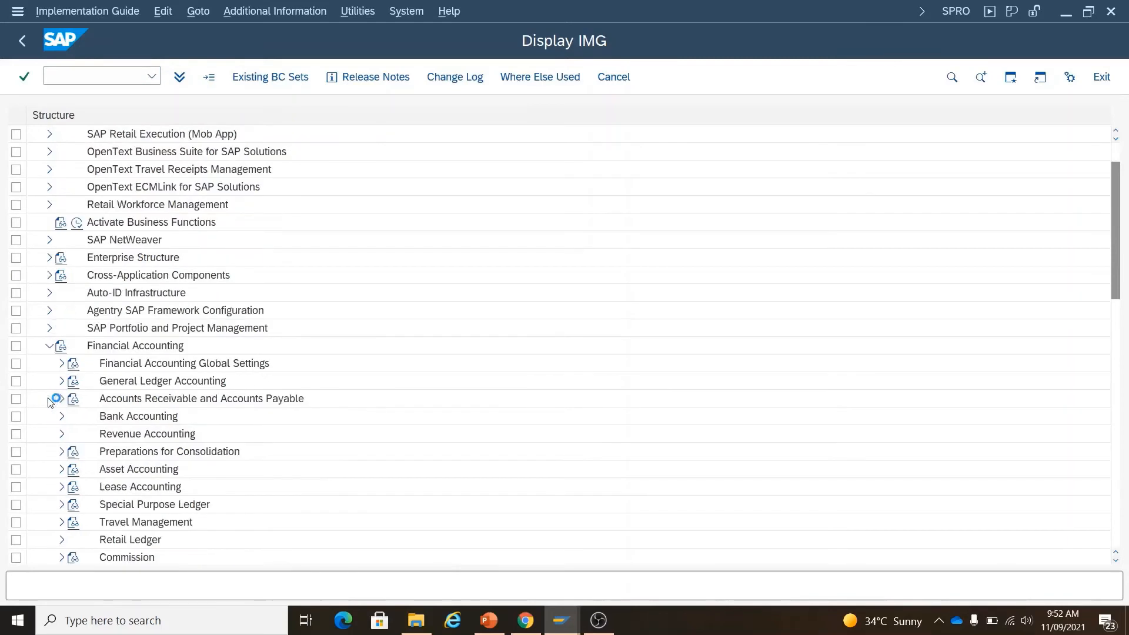
click(61, 363)
click(74, 346)
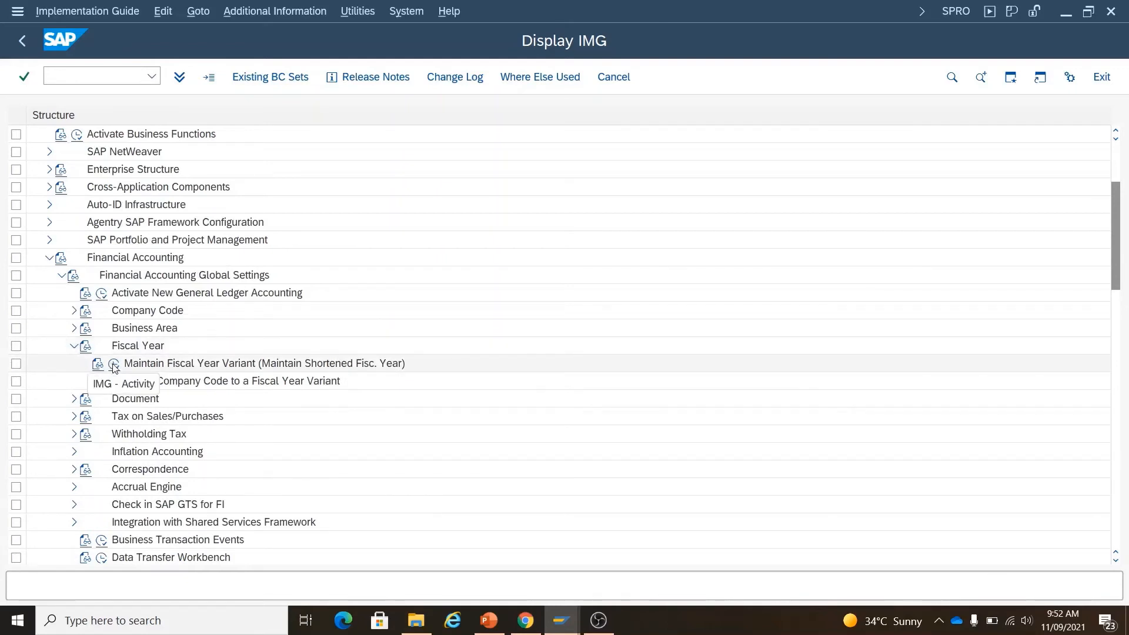
click(114, 366)
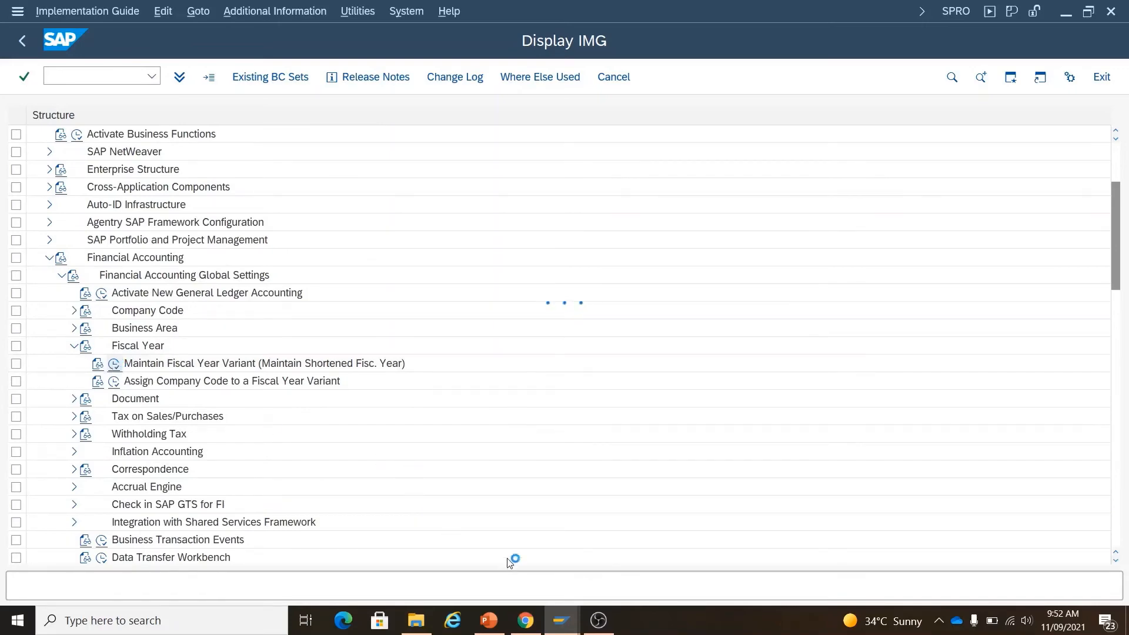
click(489, 620)
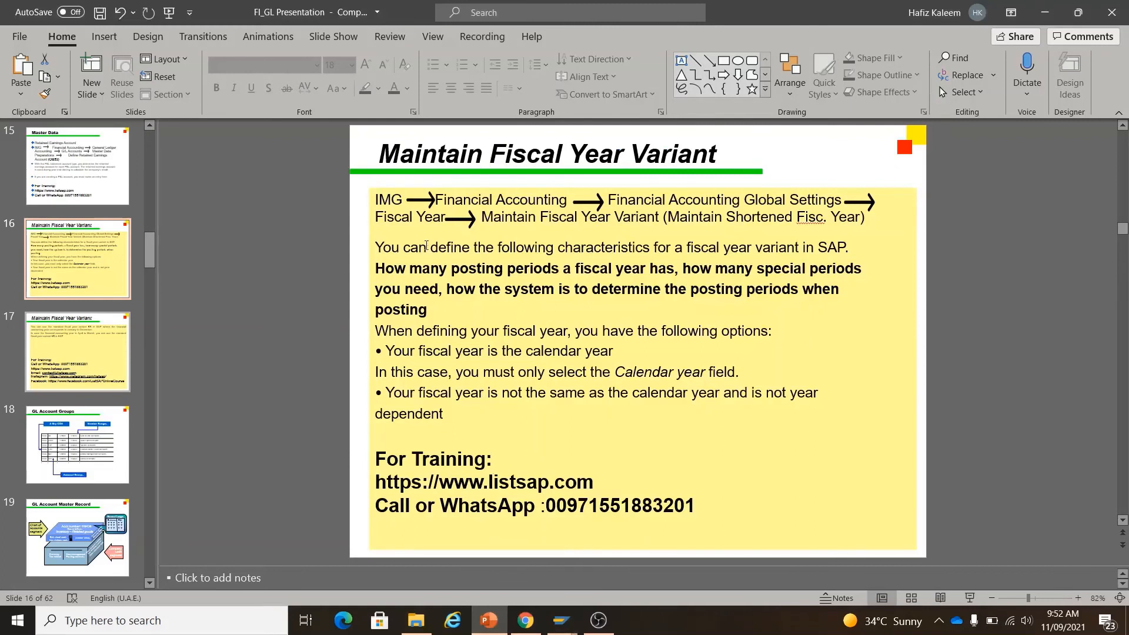
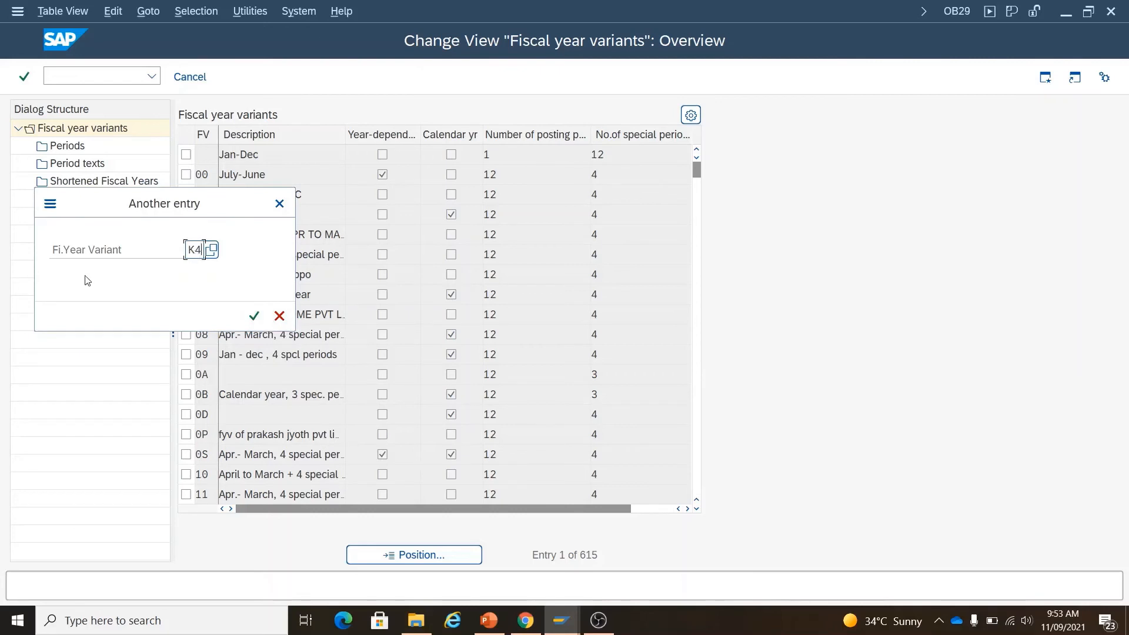
- Check variant K4's special periods, then position the list at AR and mark AR for drill-down
click(253, 316)
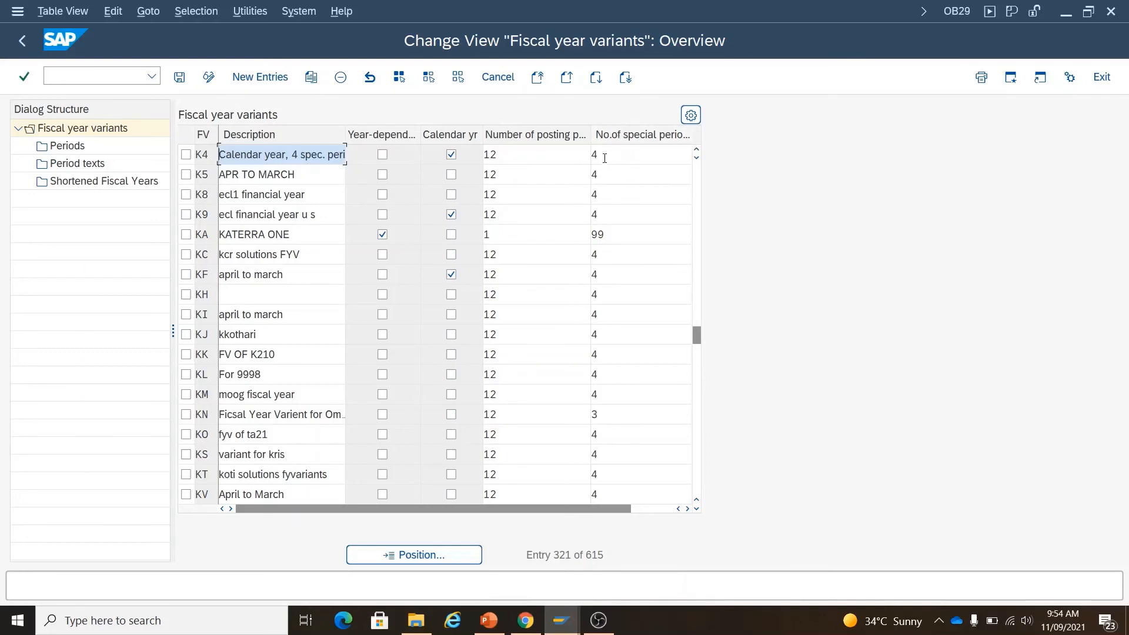
click(604, 157)
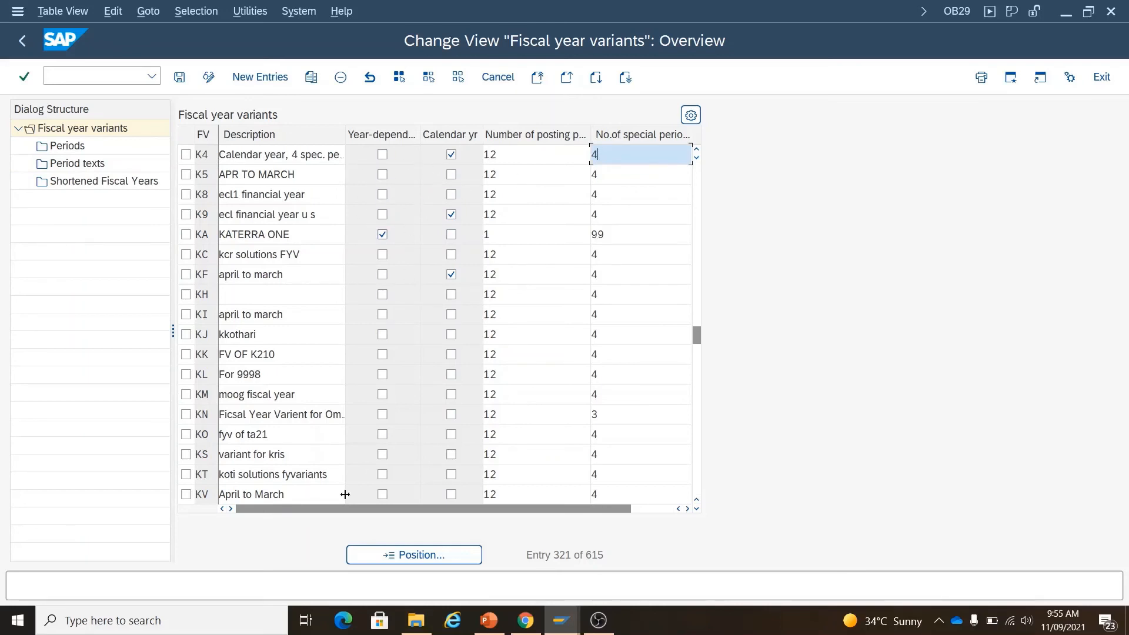
click(430, 560)
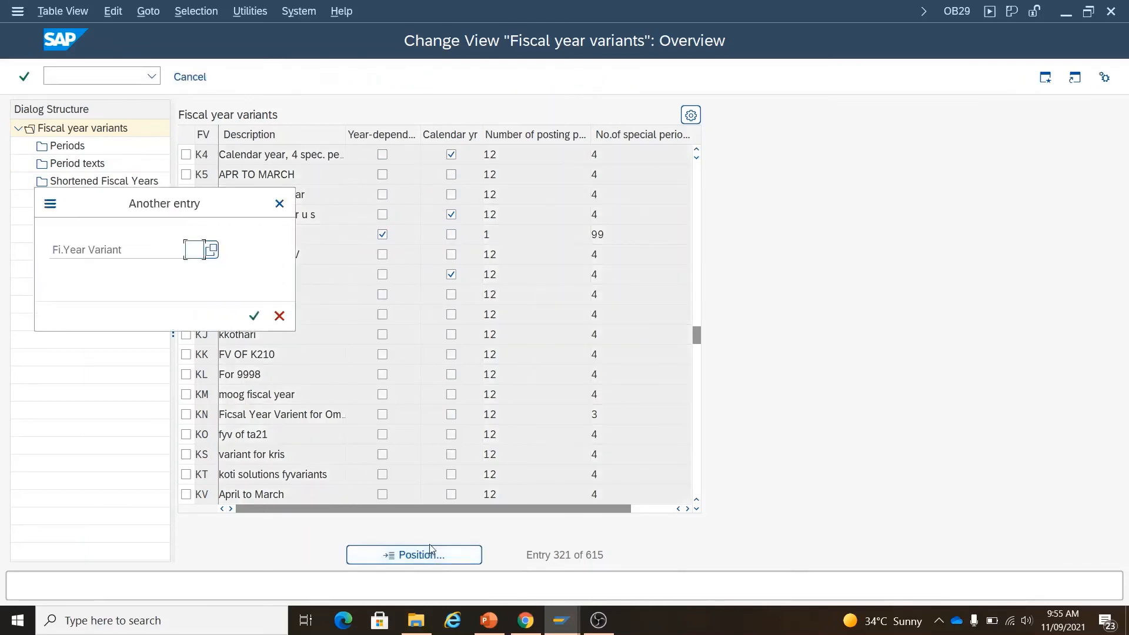
text(AR)
click(260, 318)
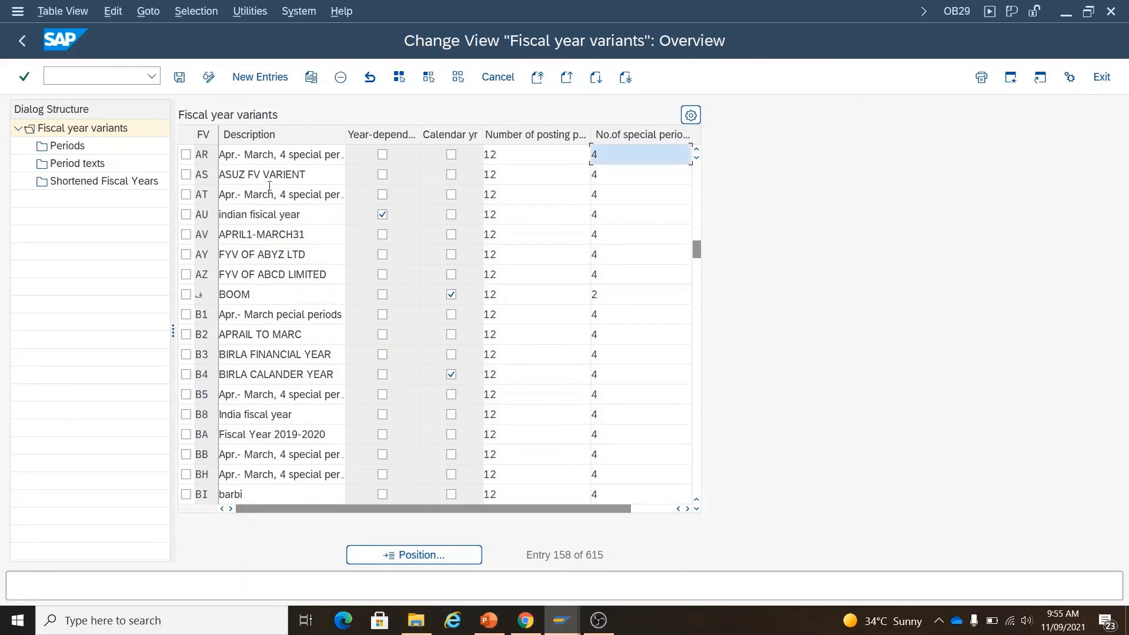
click(186, 154)
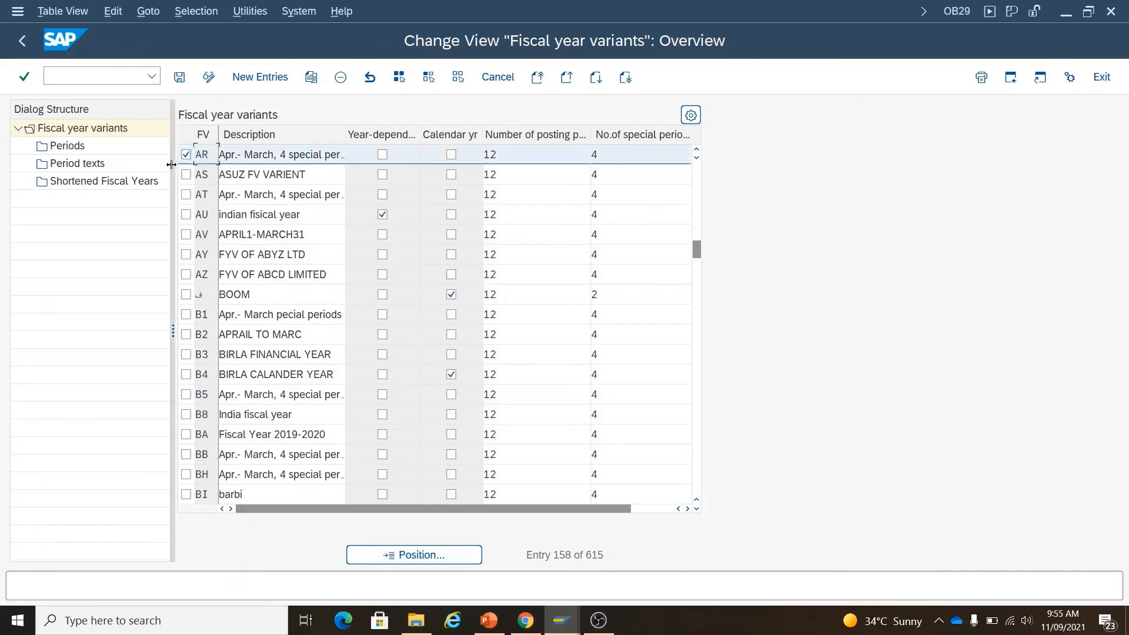
- Open AR's periods and review month 1 (year shift -1) and month 4 as period 1 with shift 0
double_click(80, 152)
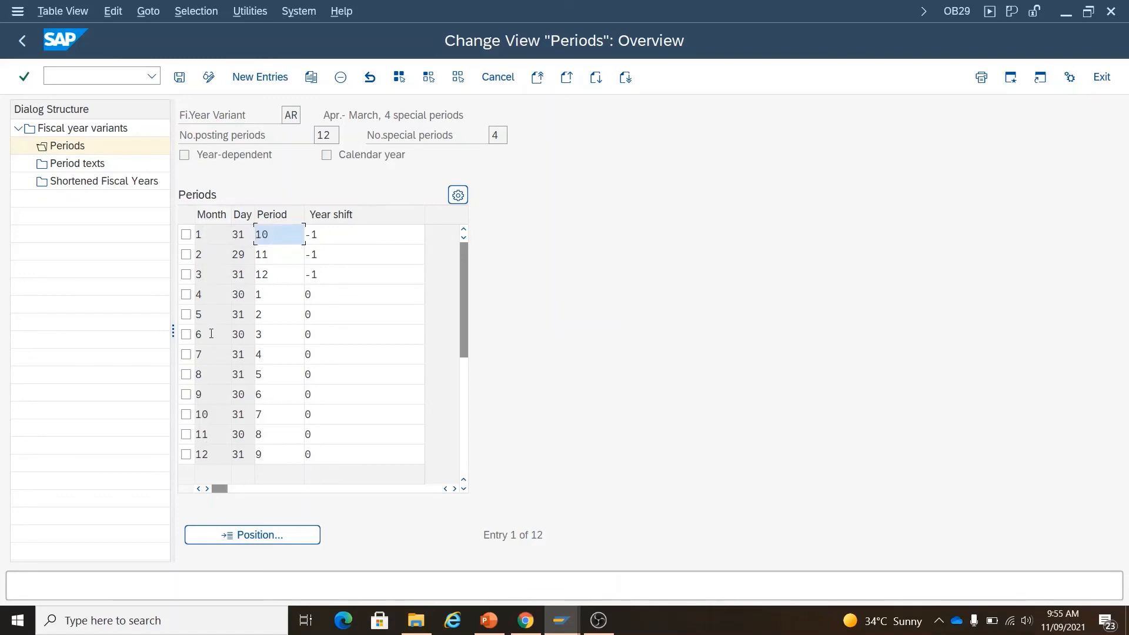
click(210, 432)
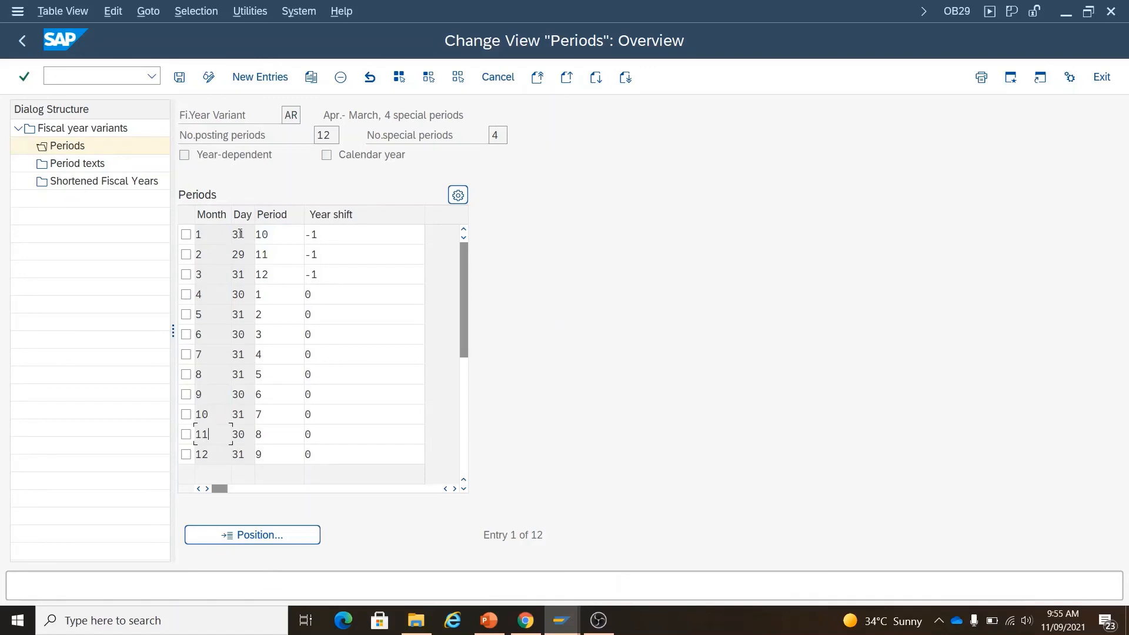
click(272, 236)
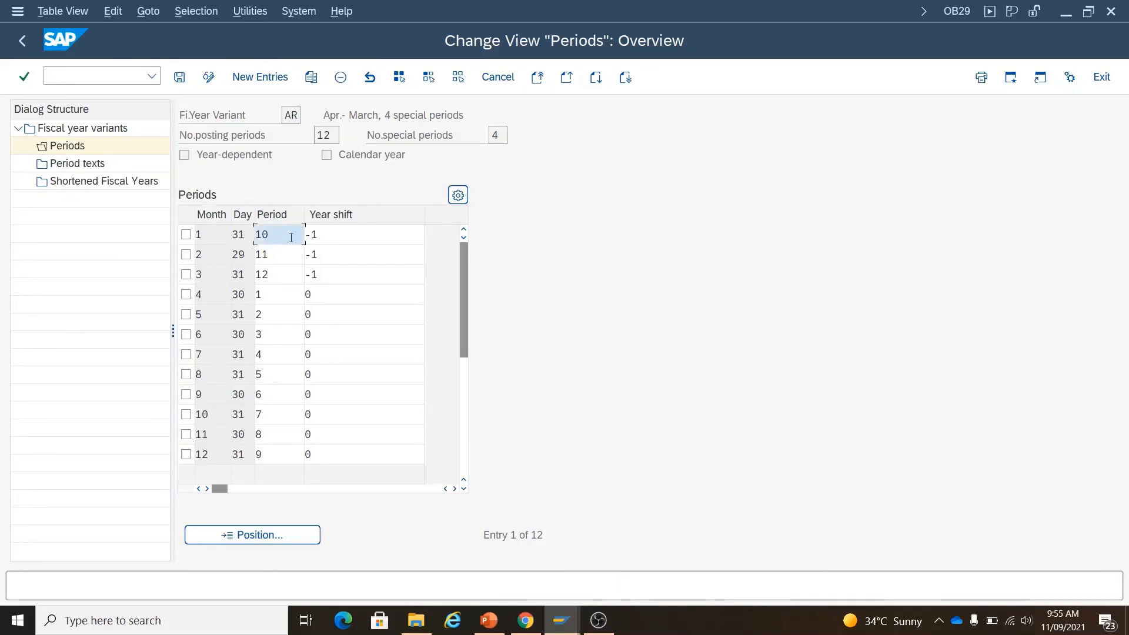
click(333, 238)
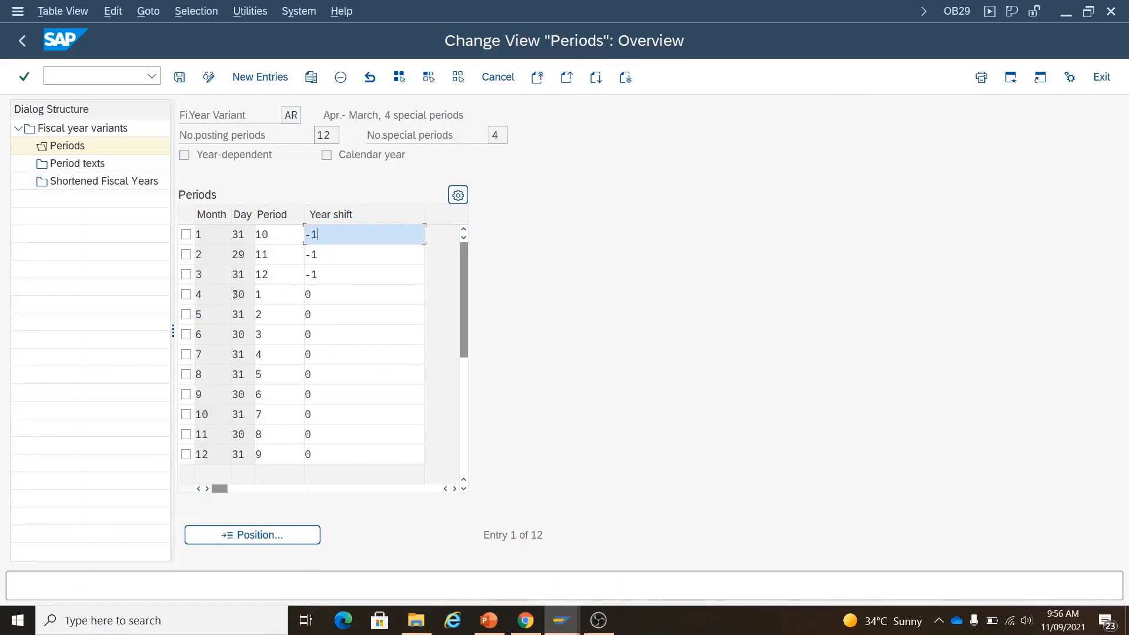
click(269, 294)
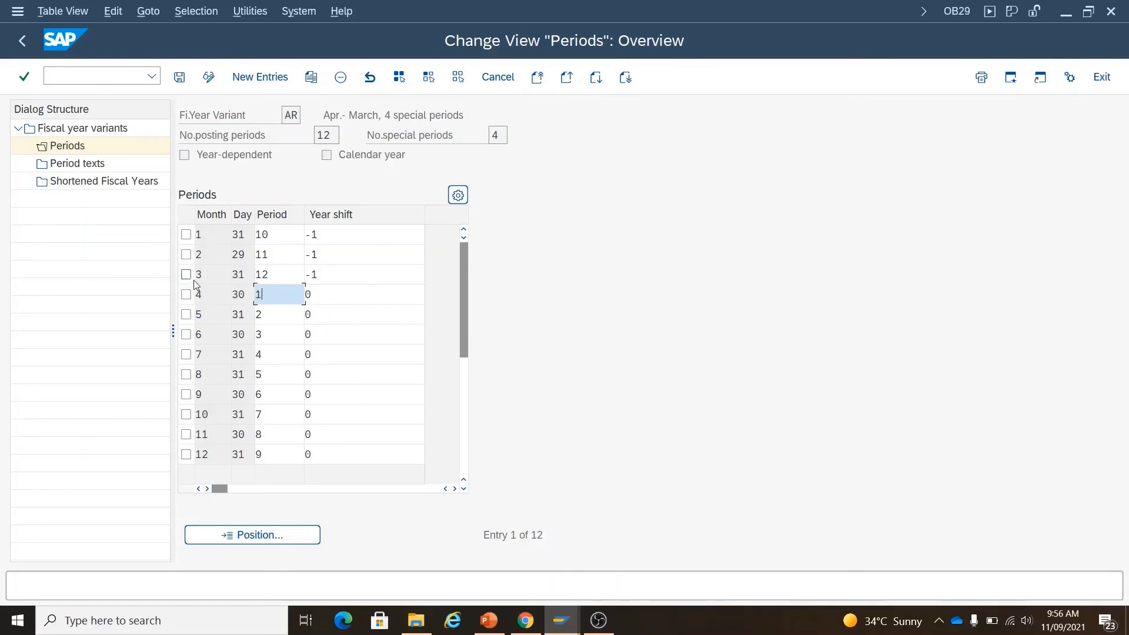
click(204, 295)
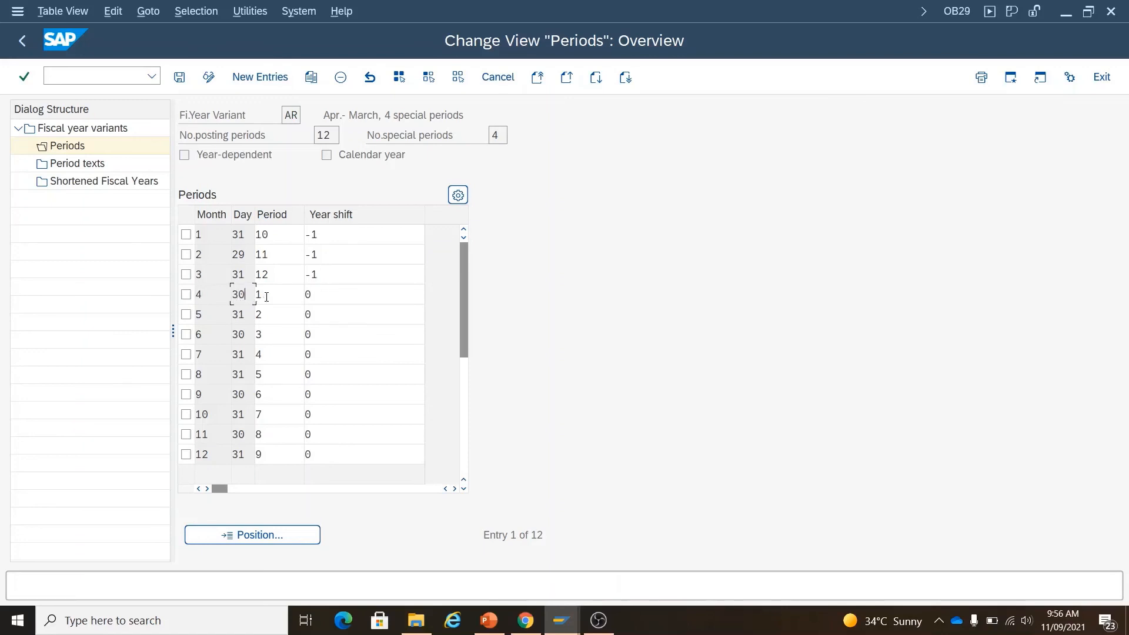
click(267, 297)
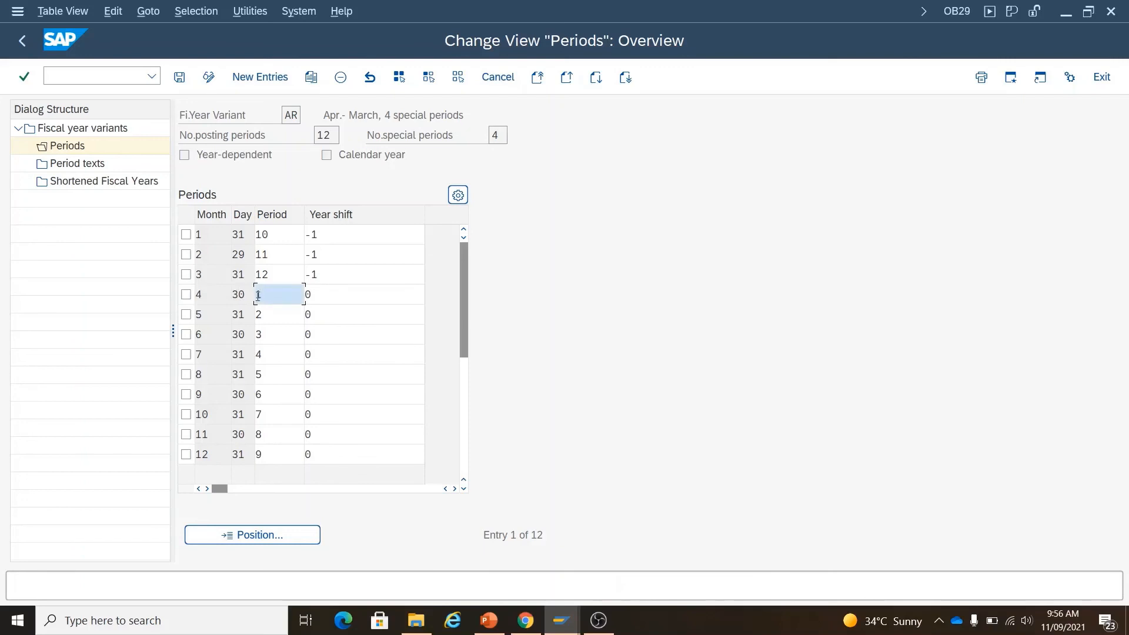
click(319, 296)
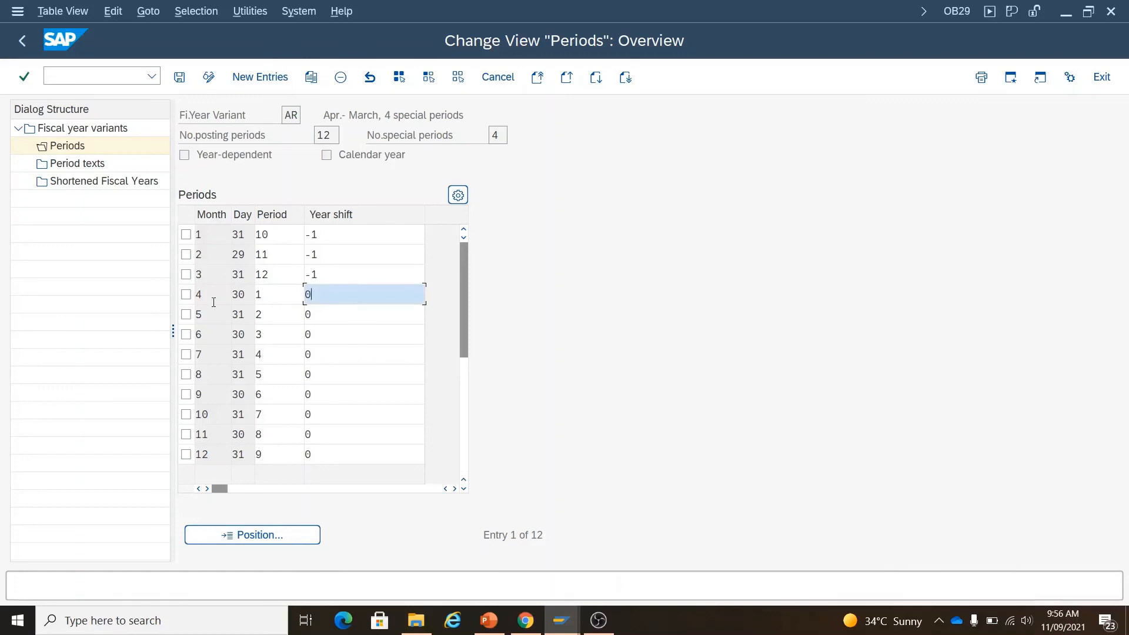
- Review month 5 (31 days, period 2, shift 0), then periods 3–9 for months 6–12
double_click(198, 315)
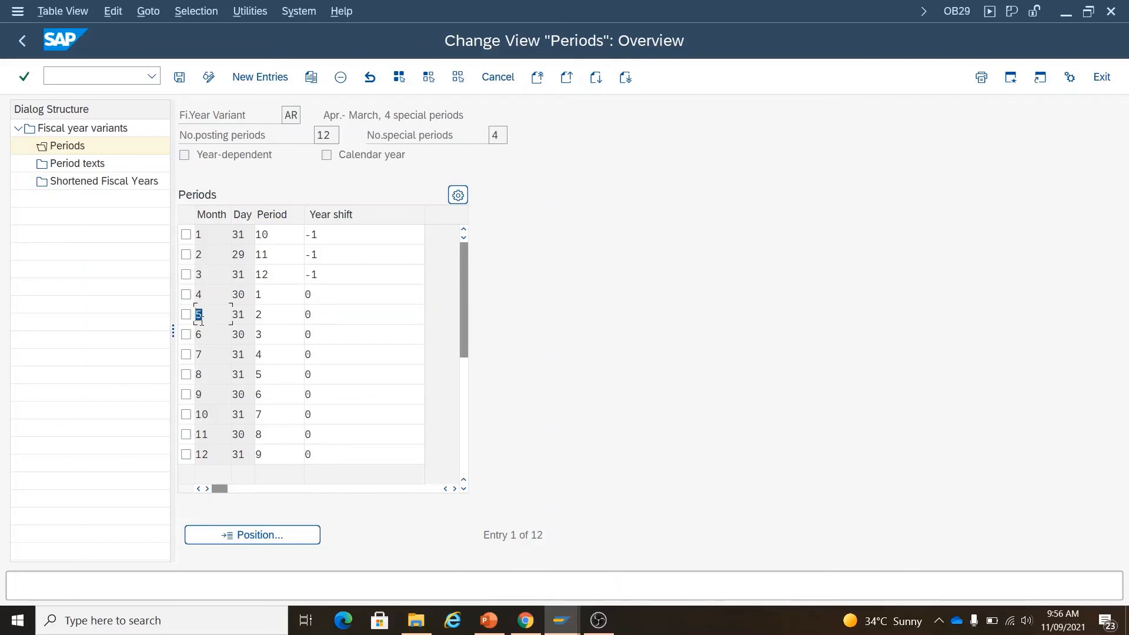
double_click(237, 315)
click(267, 317)
click(324, 317)
double_click(310, 315)
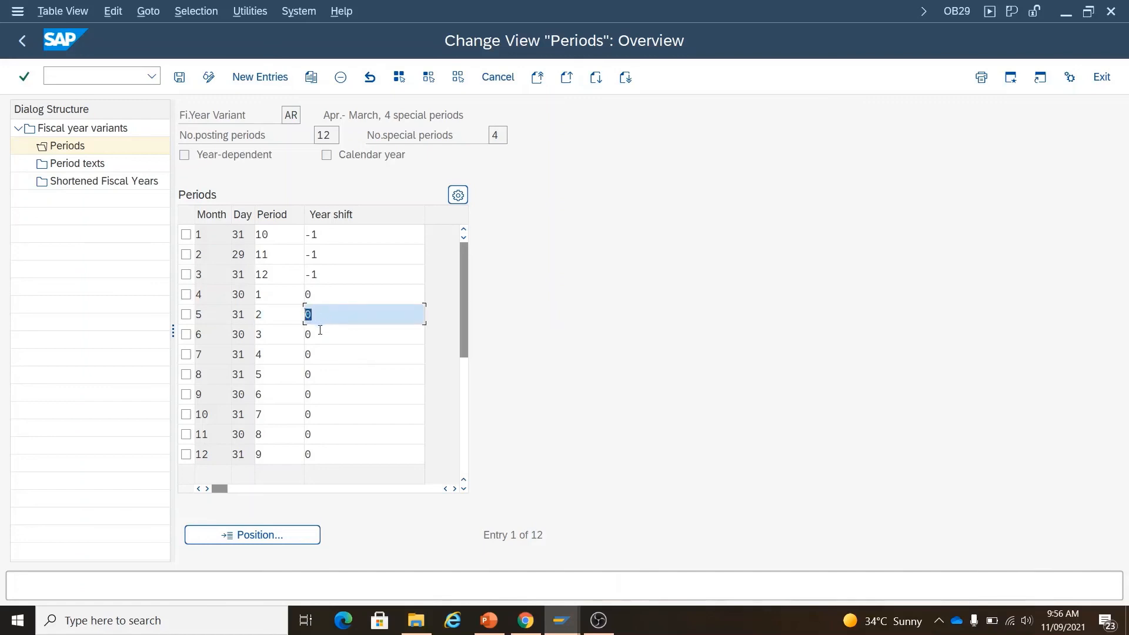
click(272, 339)
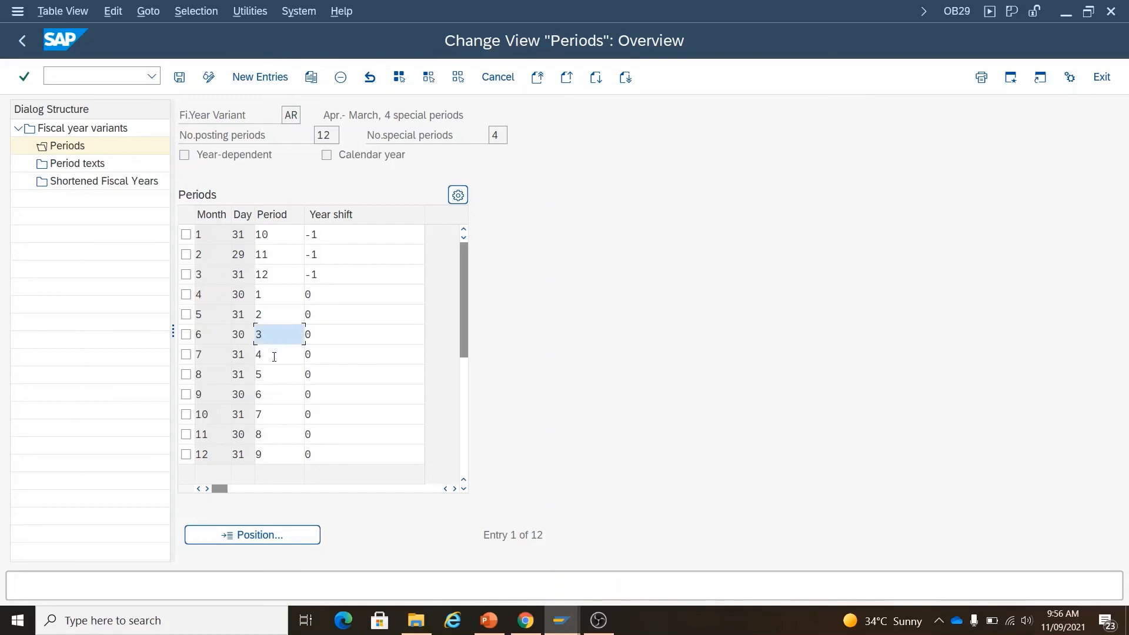
click(271, 355)
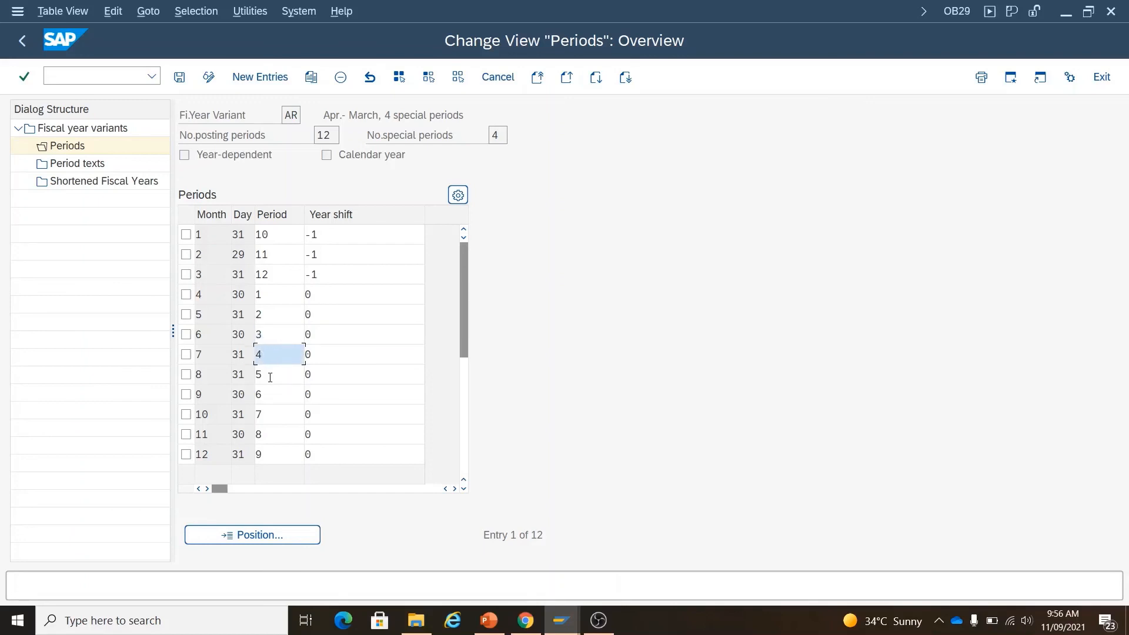
click(270, 375)
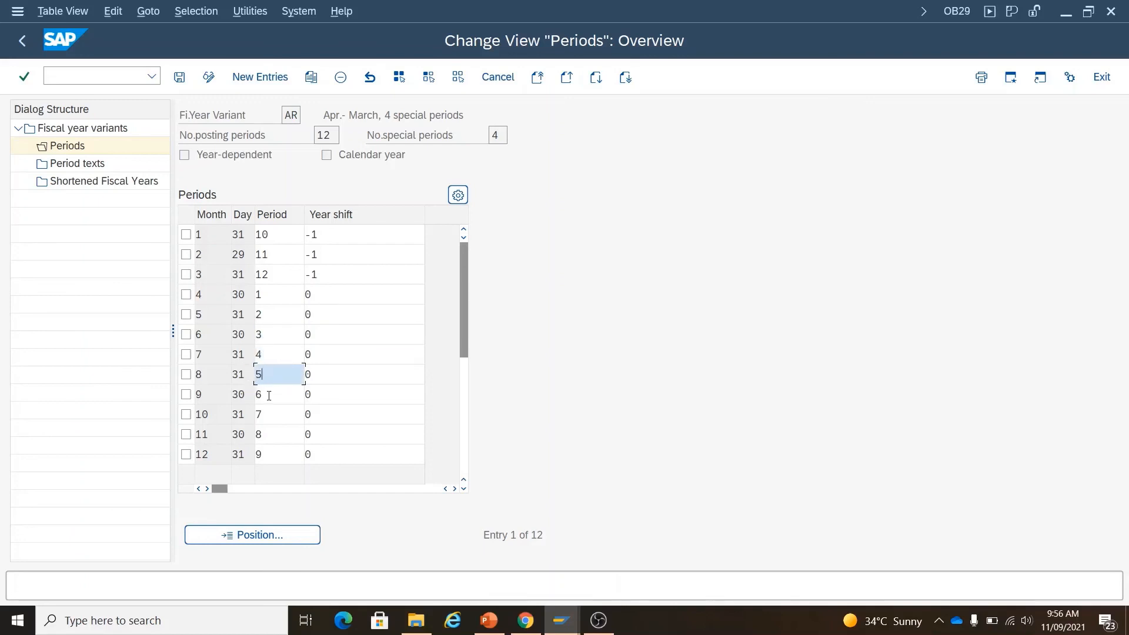
click(269, 396)
click(265, 413)
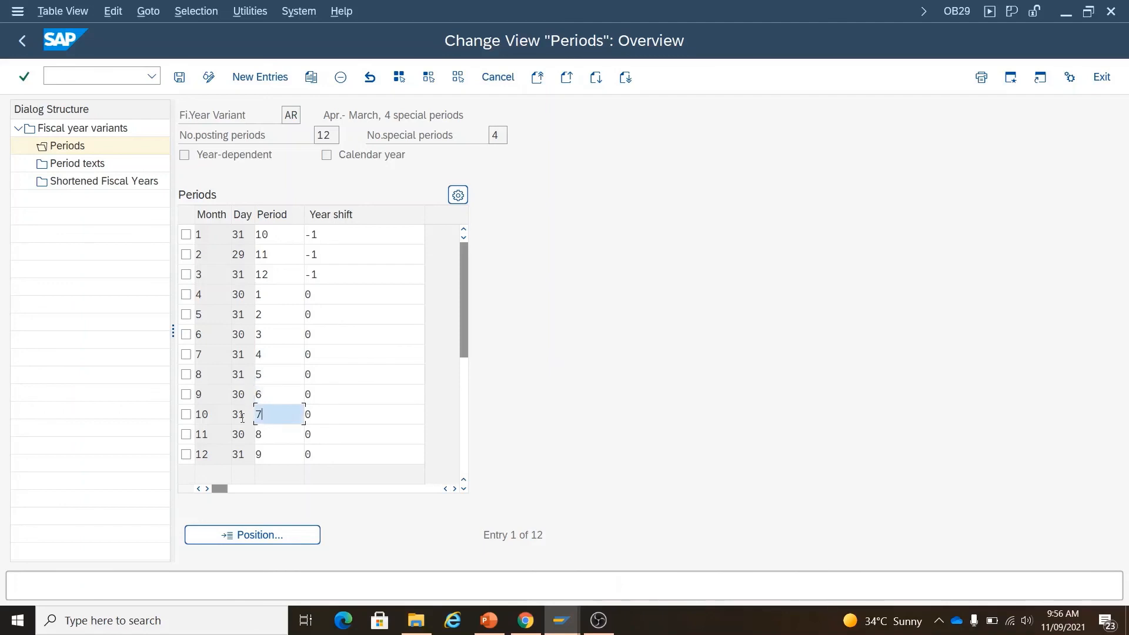
click(265, 454)
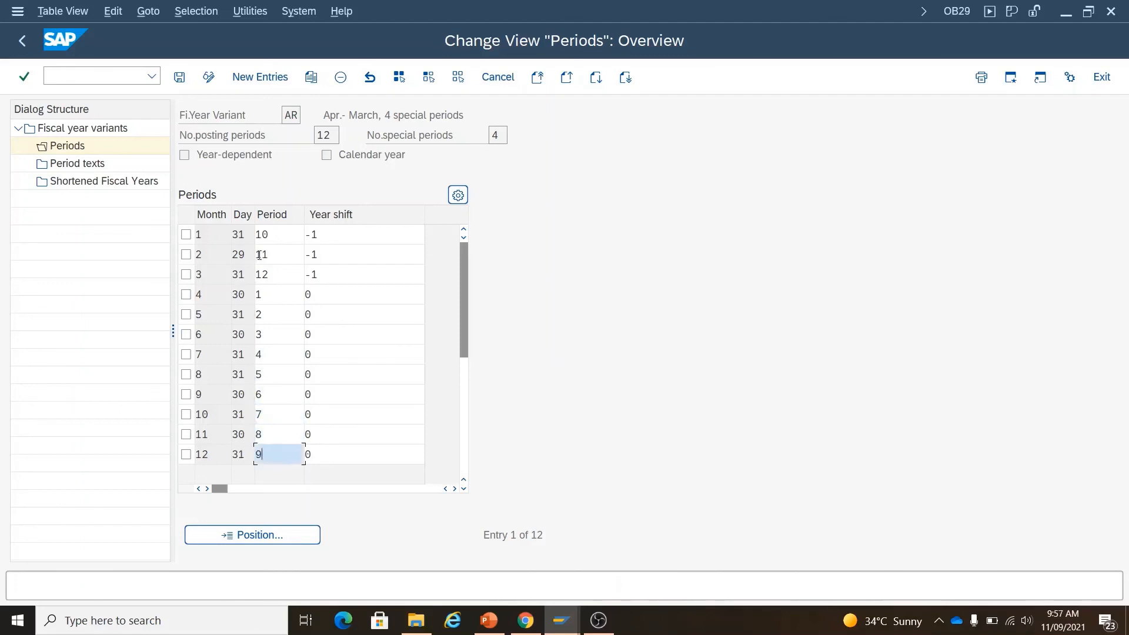
- Review January as period 10 and March as period 12, both with year shift -1, then show period texts
click(281, 234)
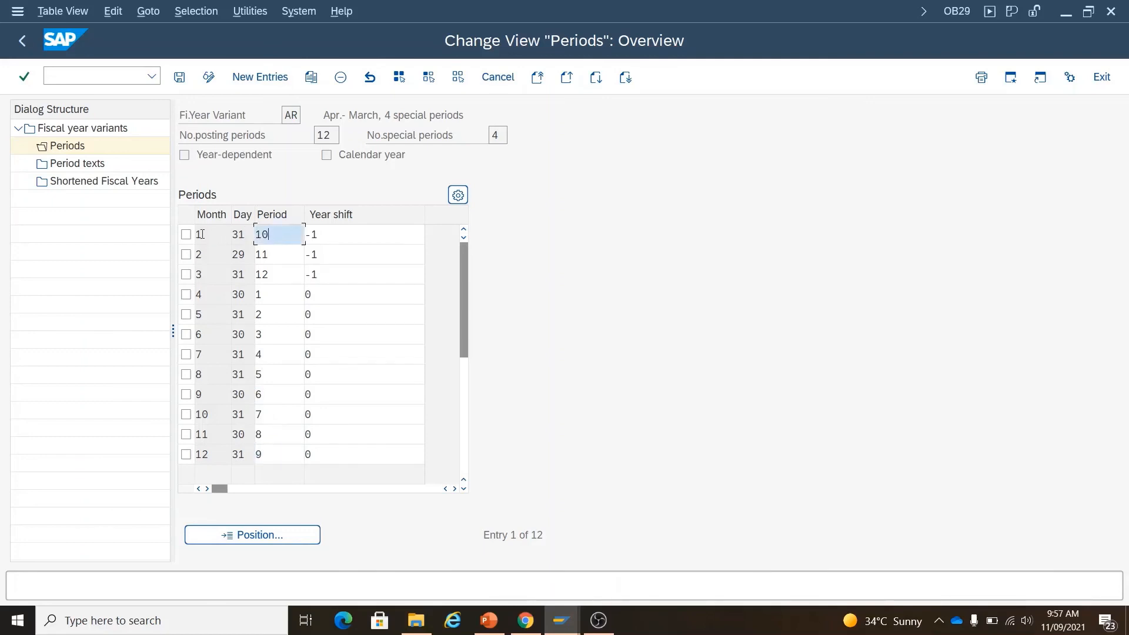
click(227, 235)
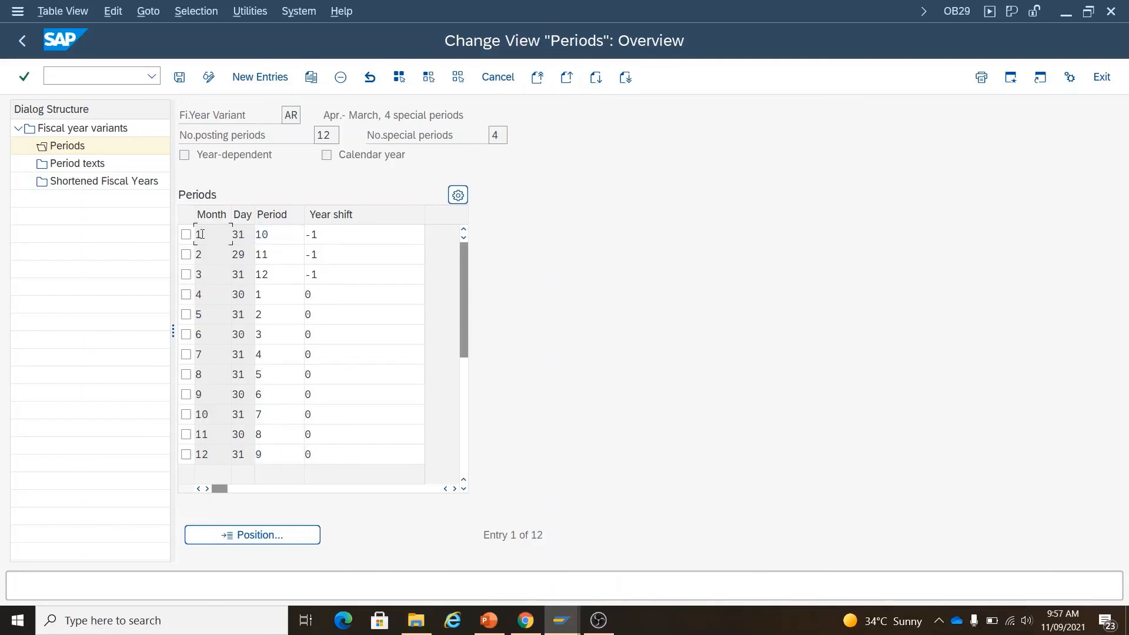
double_click(281, 235)
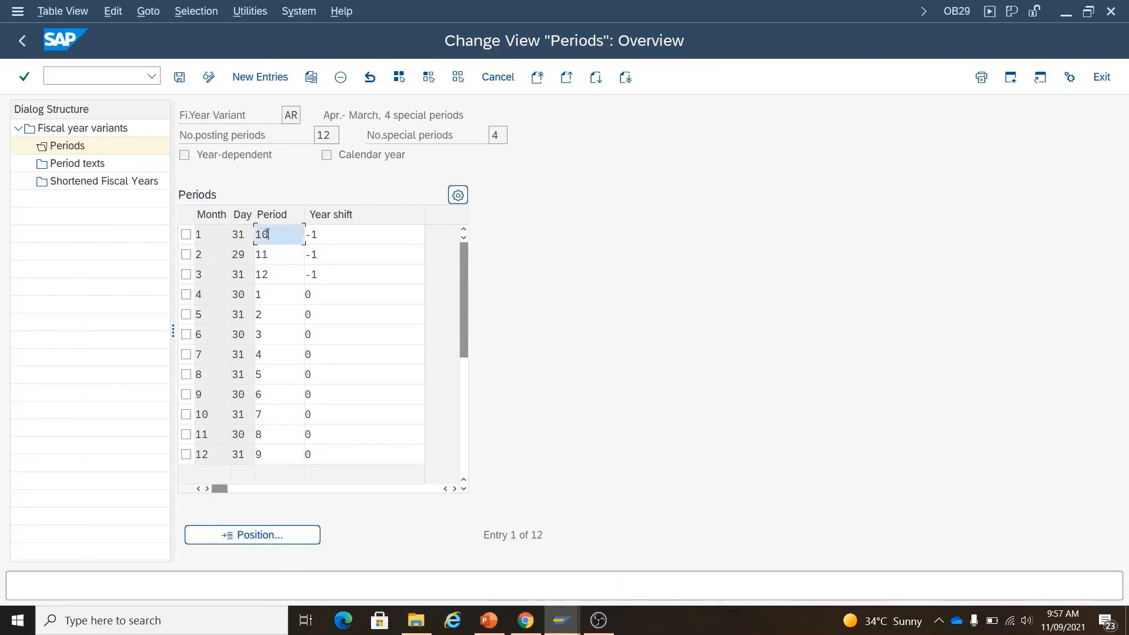
click(328, 236)
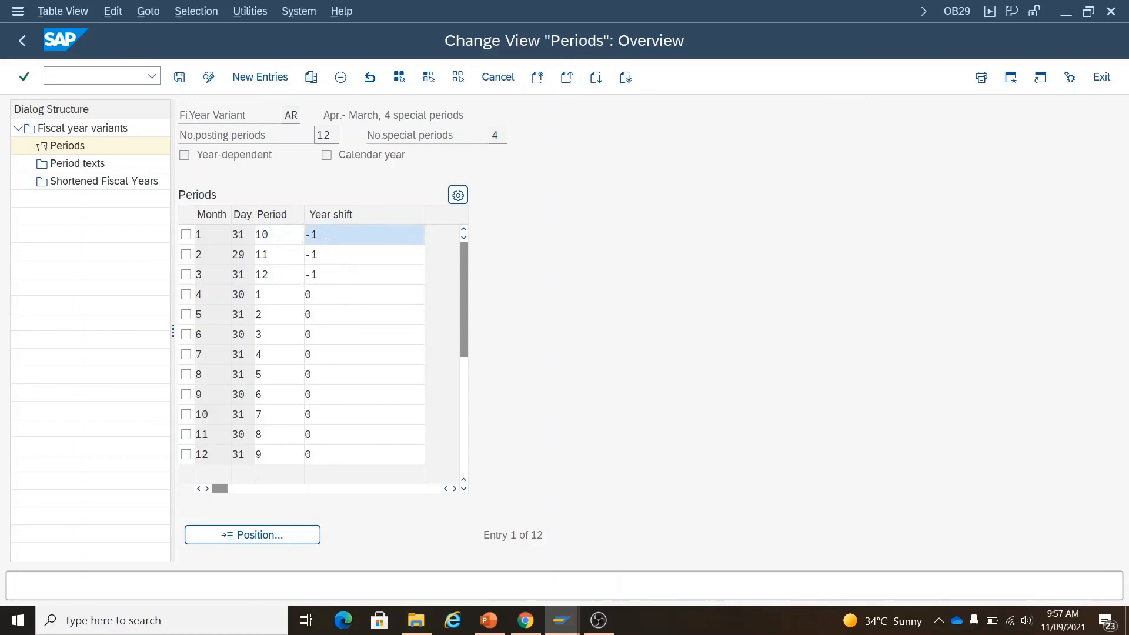
click(278, 253)
click(279, 274)
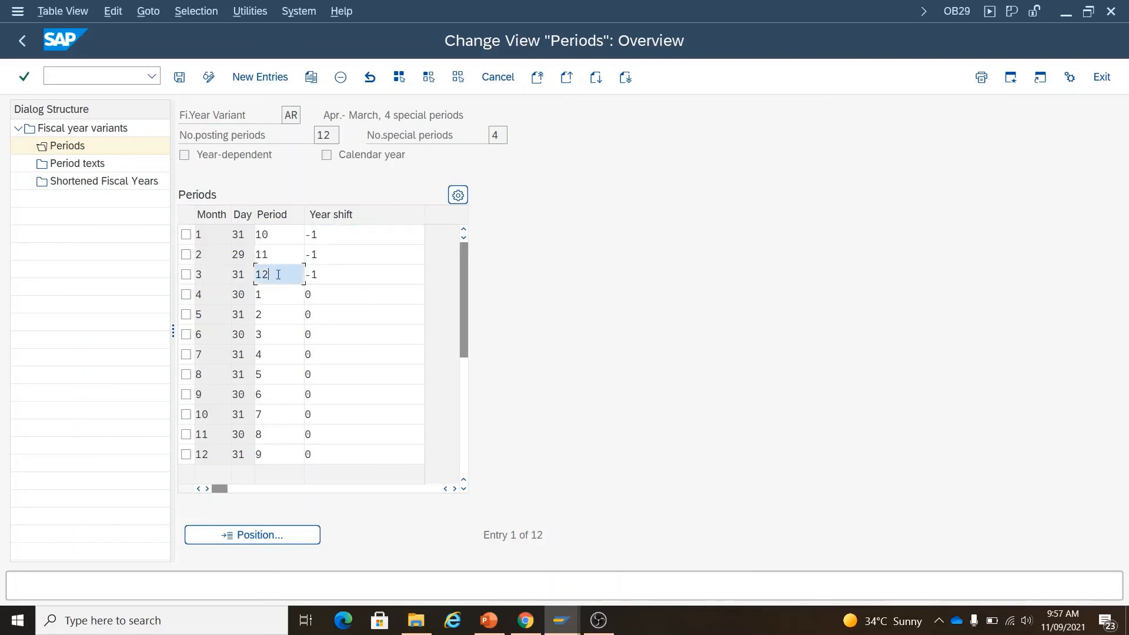
click(329, 276)
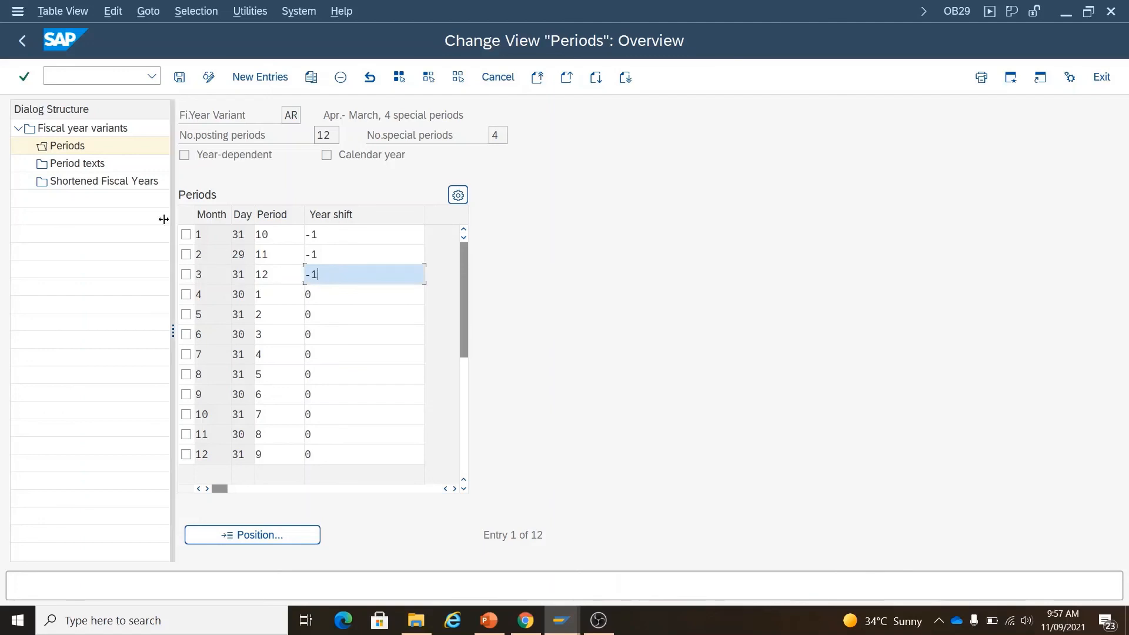
double_click(92, 166)
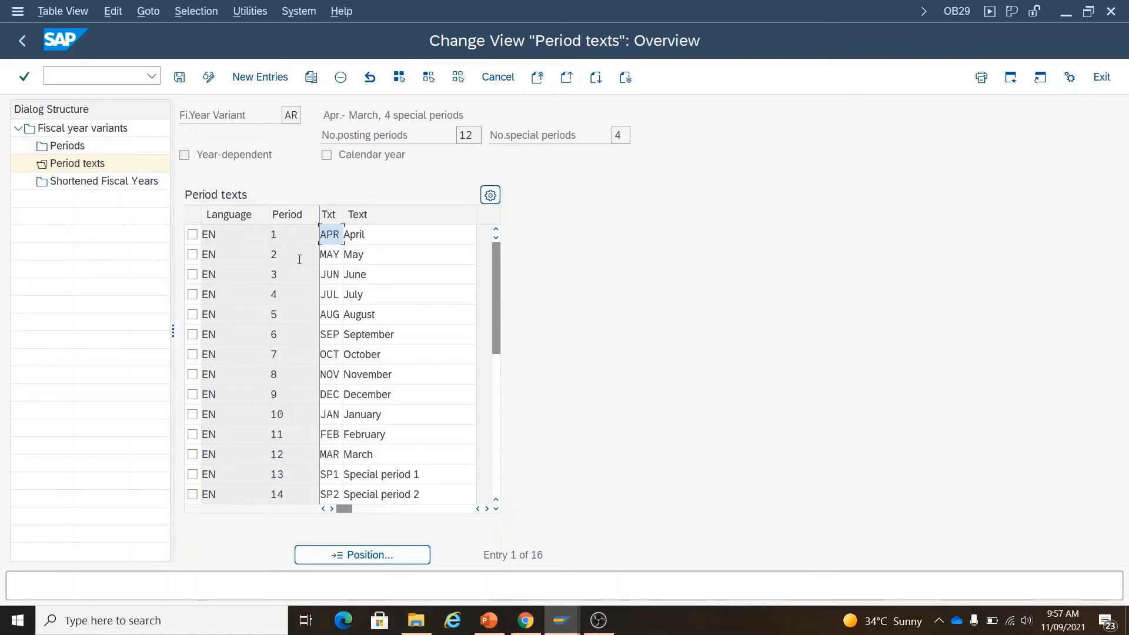
- Review AR's period texts from April onward, down to Special periods 1–4, then return to the variants overview
click(374, 237)
click(306, 260)
click(284, 280)
click(295, 316)
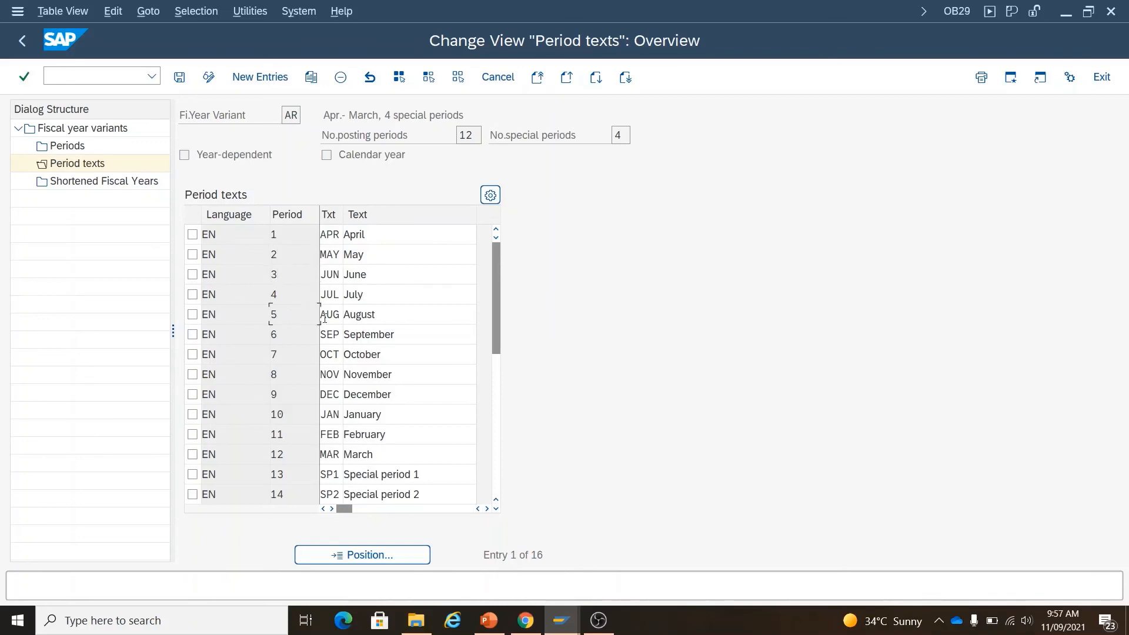
click(295, 338)
click(293, 374)
scroll(291, 462, down, 2)
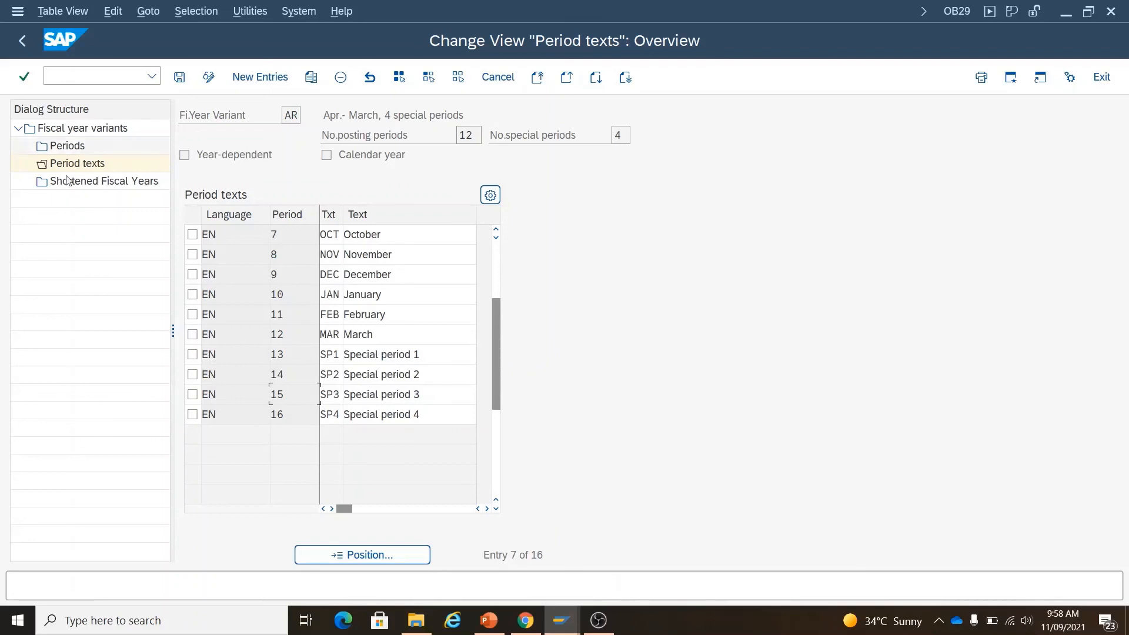
click(23, 40)
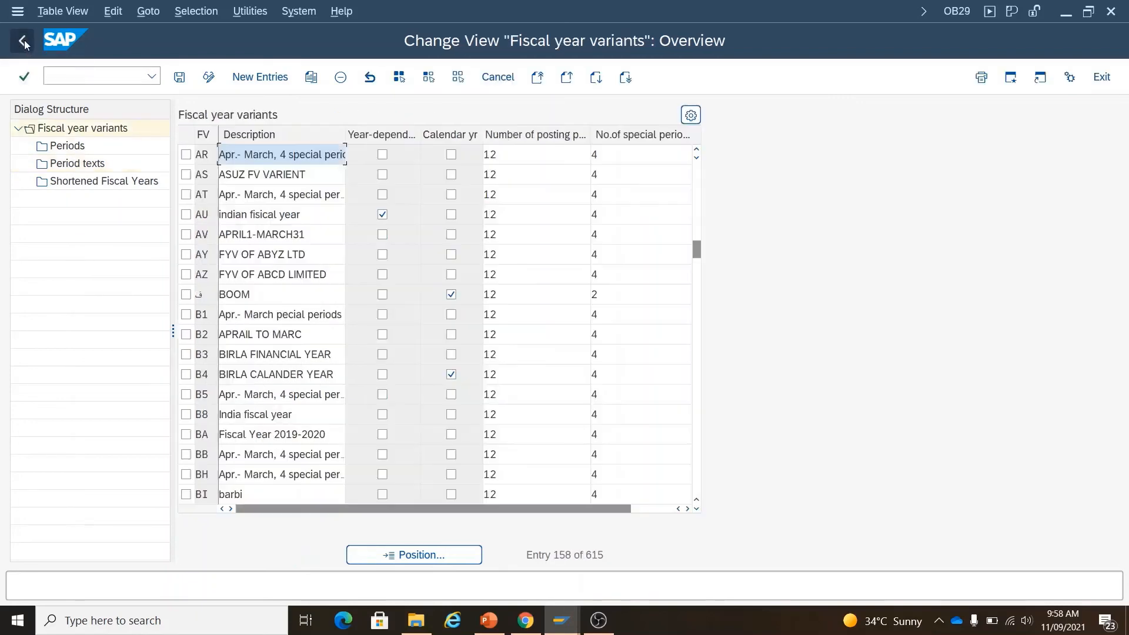